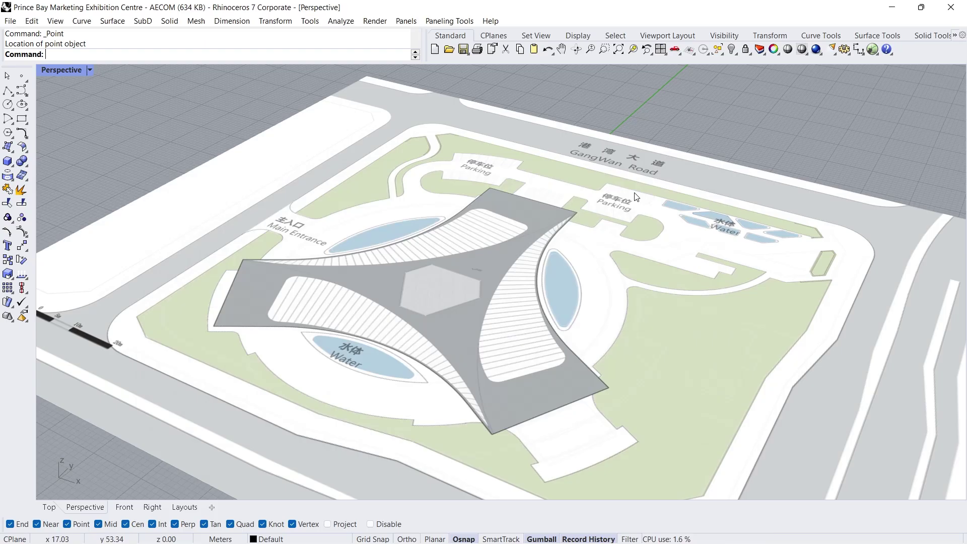
Draw a vertical rectangle 20 m high on the end edge of the roof's southeast arm, corner to corner
{"action": "left_click", "coordinate": [24, 122]}
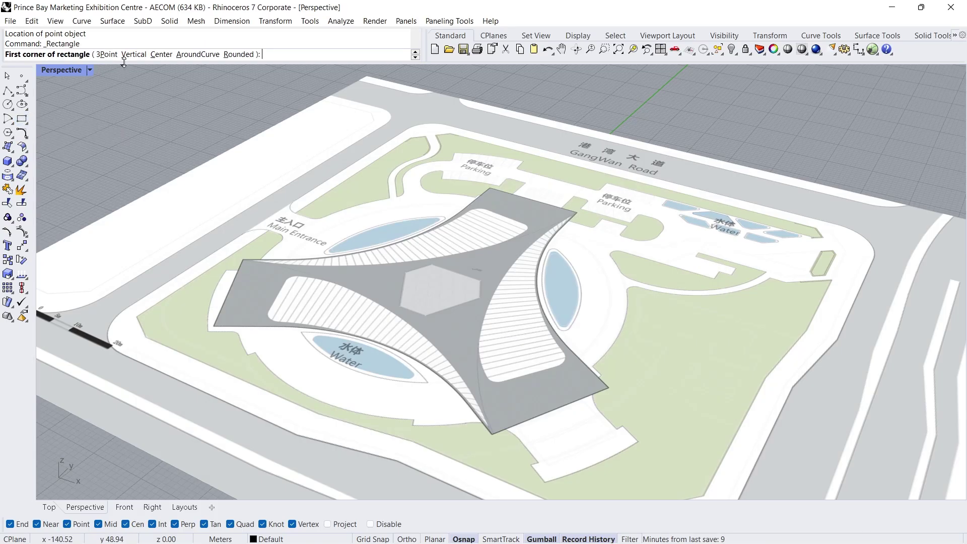
{"action": "left_click", "coordinate": [126, 55]}
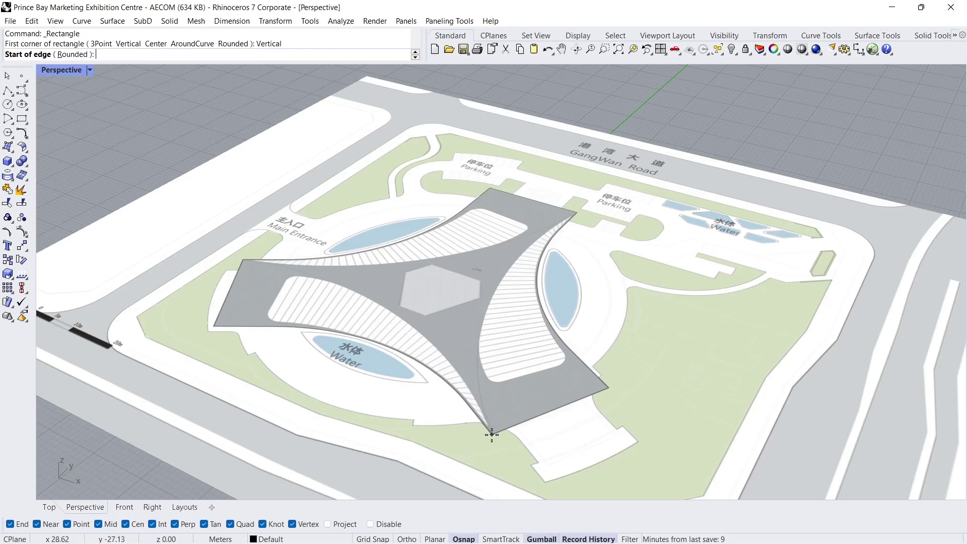
{"action": "left_click", "coordinate": [492, 433]}
{"action": "left_click", "coordinate": [608, 388]}
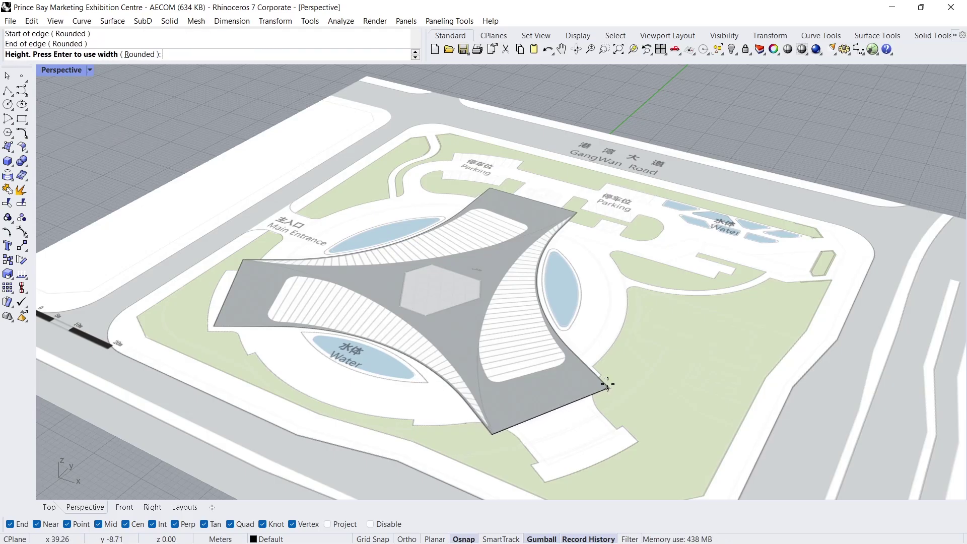
{"action": "type", "text": "20"}
{"action": "key", "text": "Return"}
{"action": "key", "text": "Return"}
Draw a vertical rectangle 20 m high on the end edge of the roof's west arm near the main entrance
{"action": "left_click", "coordinate": [139, 55]}
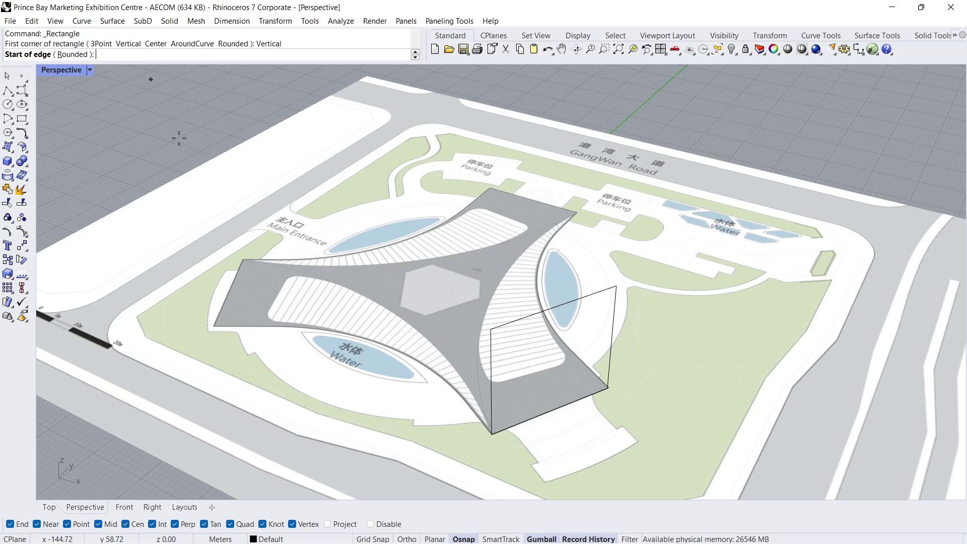
{"action": "left_click", "coordinate": [215, 325]}
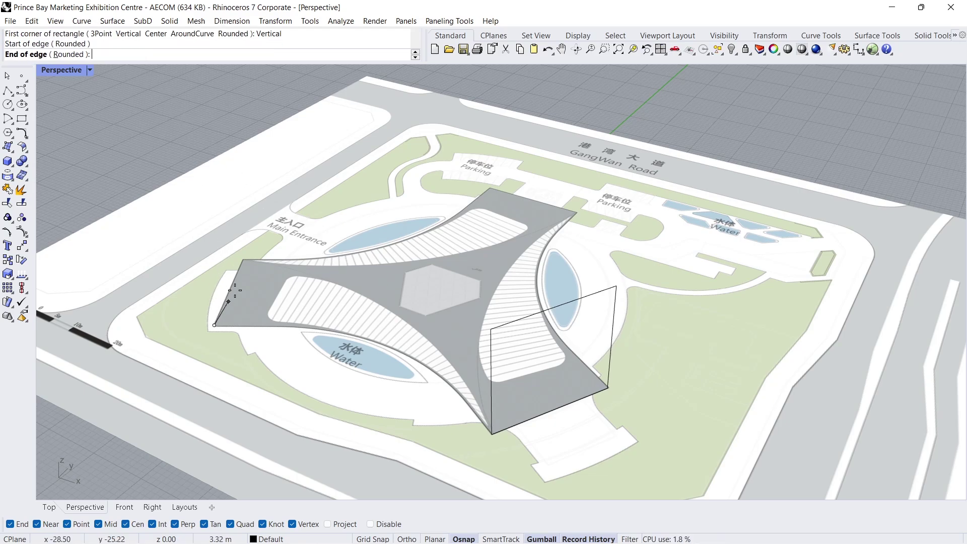
{"action": "left_click", "coordinate": [243, 259]}
{"action": "type", "text": "2"}
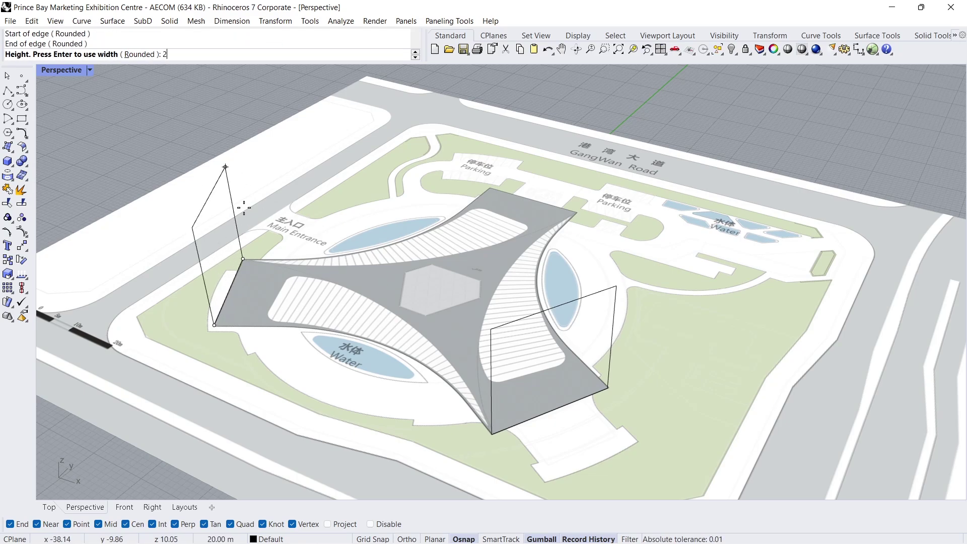
{"action": "type", "text": "0"}
{"action": "key", "text": "Return"}
{"action": "key", "text": "Return"}
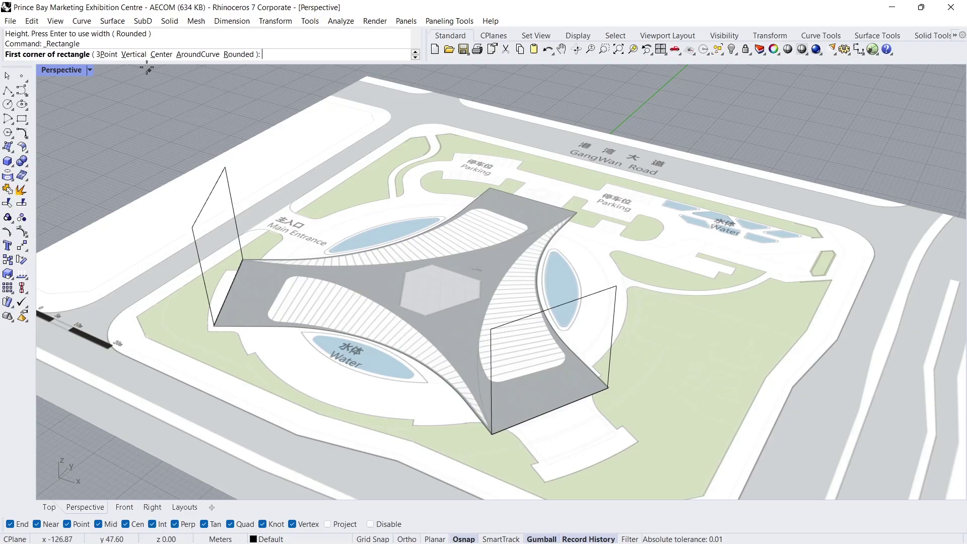
Draw a vertical rectangle 20 m high on the end edge of the roof's north arm facing GangWan Road
{"action": "left_click", "coordinate": [134, 54]}
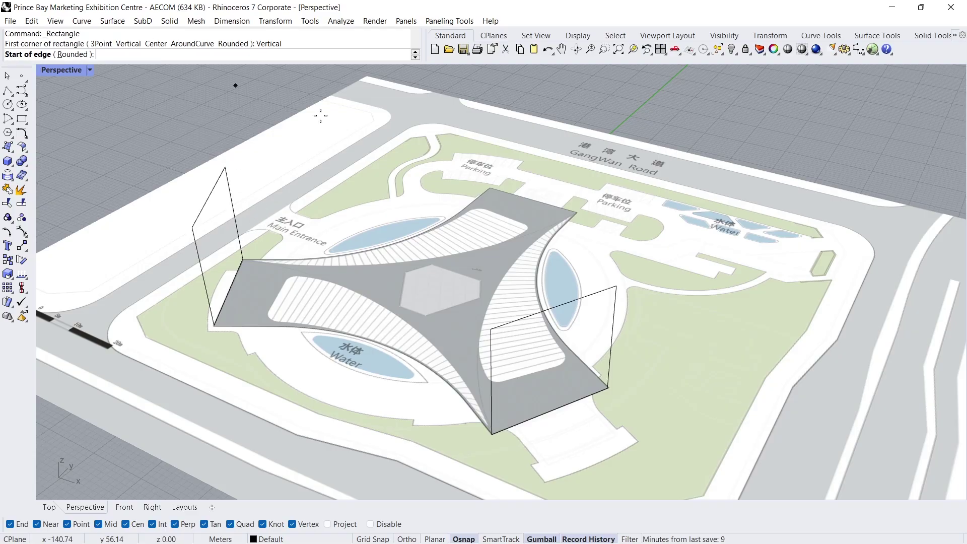
{"action": "left_click", "coordinate": [491, 189]}
{"action": "key", "text": "F8"}
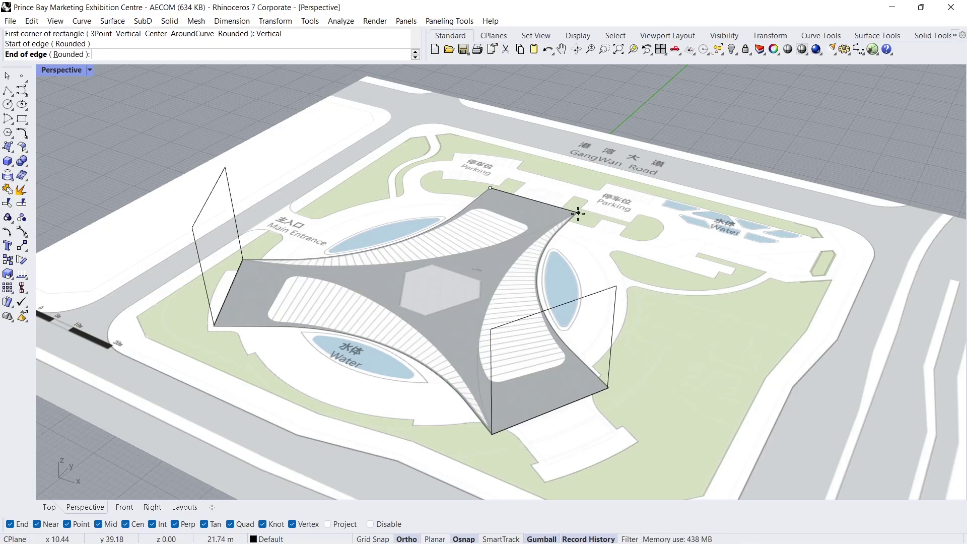
{"action": "left_click", "coordinate": [577, 213]}
{"action": "key", "text": "F8"}
{"action": "type", "text": "20"}
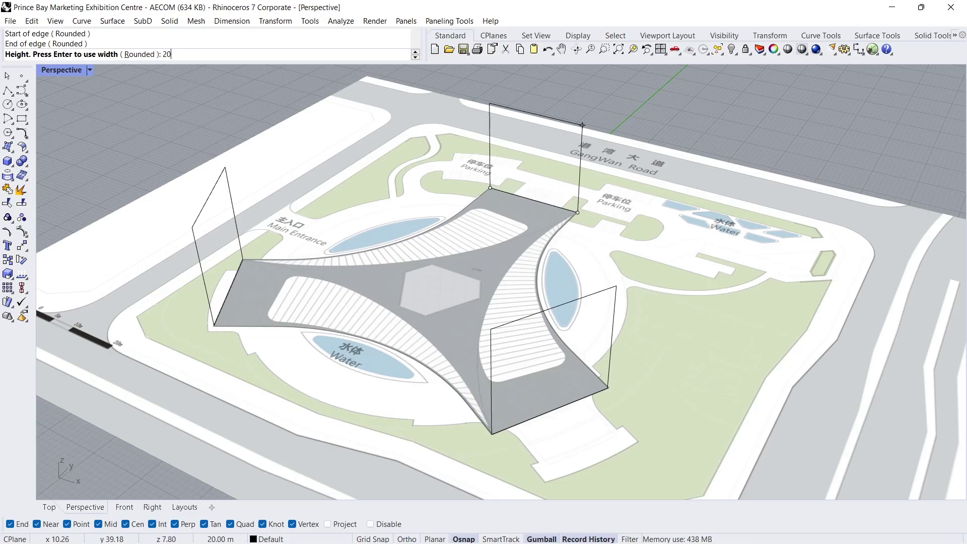
{"action": "key", "text": "Return"}
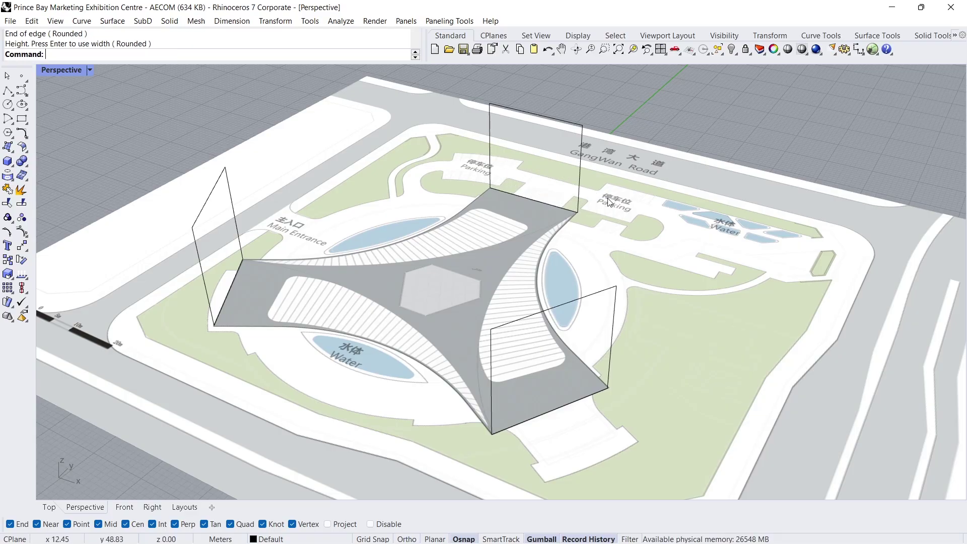
Offset the southeast rectangle outward from the building by 10 m with InCPlane set to Yes
{"action": "left_click", "coordinate": [615, 302]}
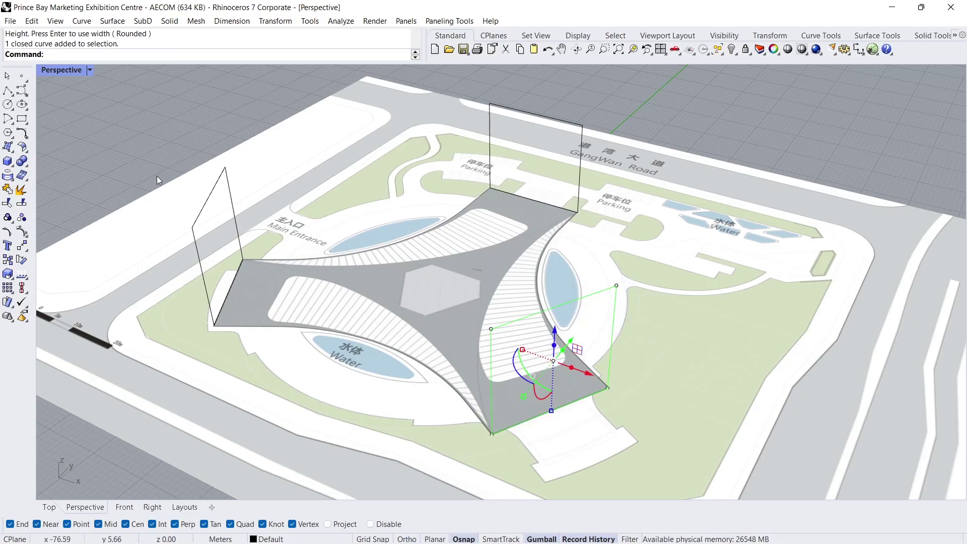
{"action": "left_click", "coordinate": [27, 140]}
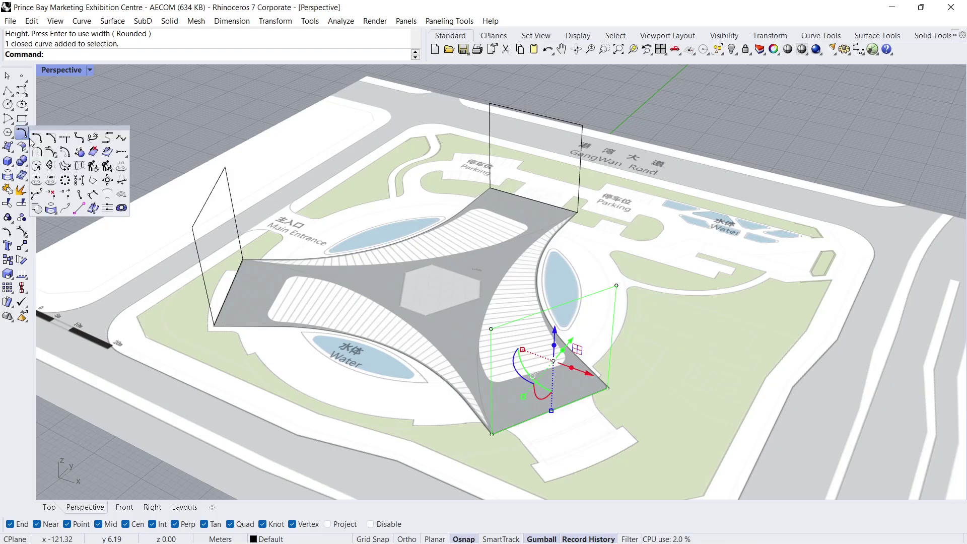
{"action": "left_click", "coordinate": [65, 151]}
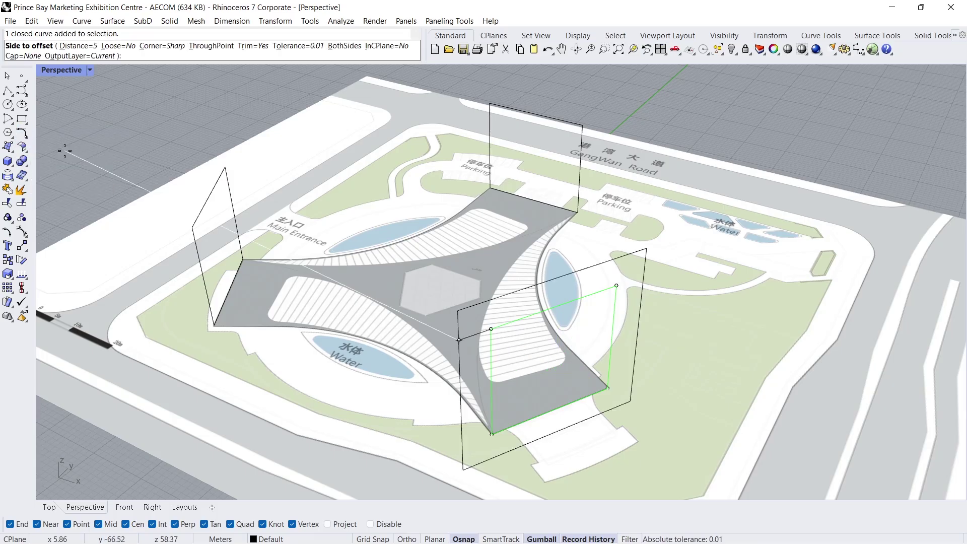
{"action": "left_click", "coordinate": [79, 46]}
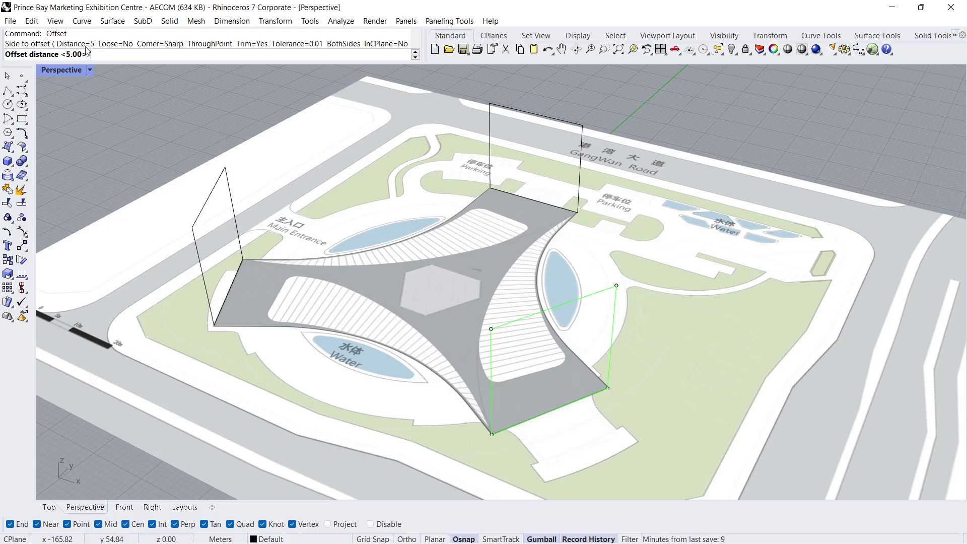
{"action": "type", "text": "10"}
{"action": "key", "text": "Return"}
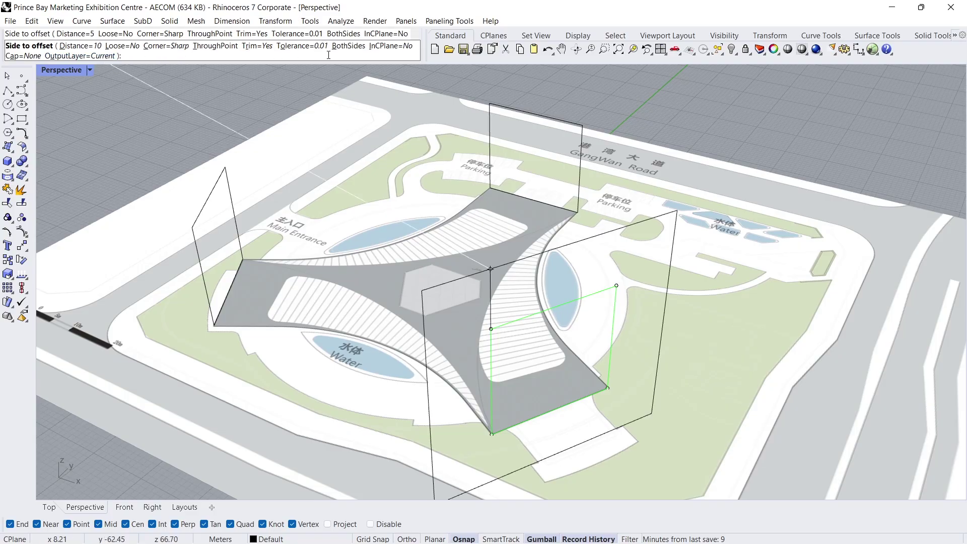
{"action": "left_click", "coordinate": [395, 47]}
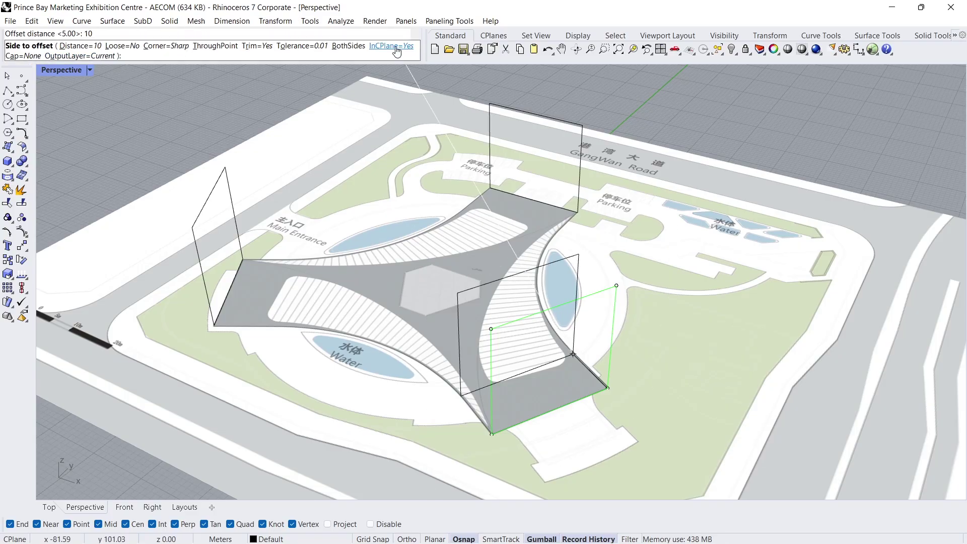
{"action": "left_click", "coordinate": [673, 435]}
Offset the west and north rectangles outward from the building by 10 m in the construction plane
{"action": "left_click", "coordinate": [236, 209]}
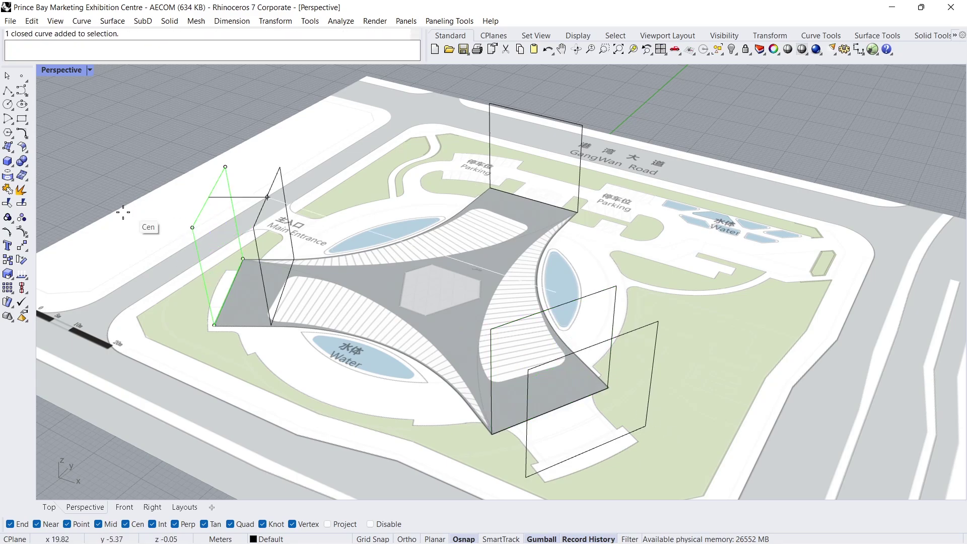
{"action": "key", "text": "Return"}
{"action": "left_click", "coordinate": [104, 196]}
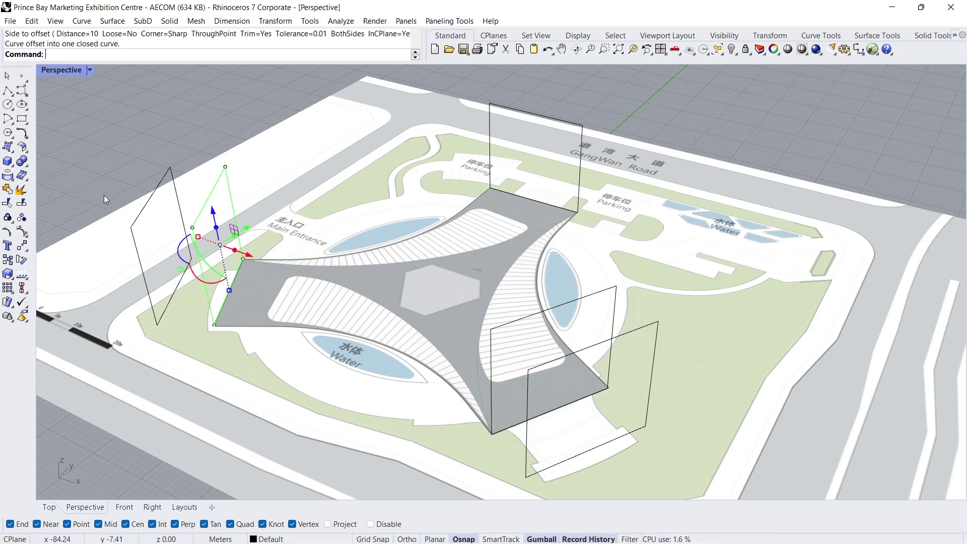
{"action": "left_click", "coordinate": [583, 170]}
{"action": "key", "text": "Return"}
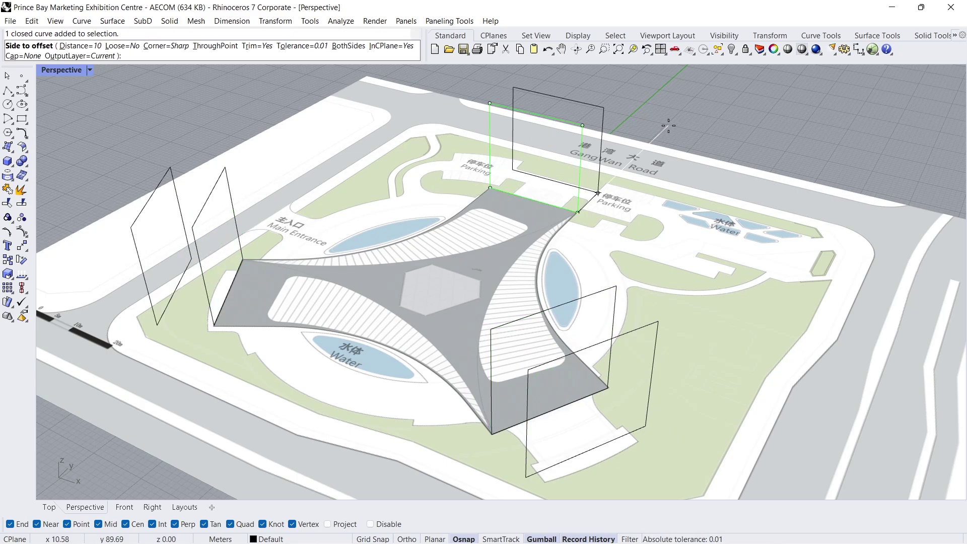
{"action": "left_click", "coordinate": [669, 125]}
{"action": "left_click", "coordinate": [661, 235]}
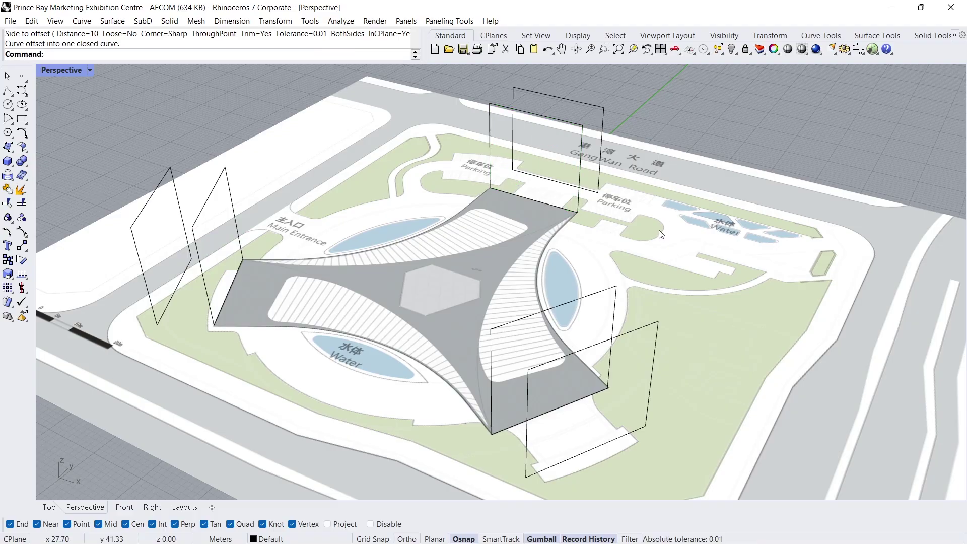
Scale up the outer southeast rectangle about its centre by about 1.13, using its side midpoint as reference
{"action": "left_click", "coordinate": [638, 328]}
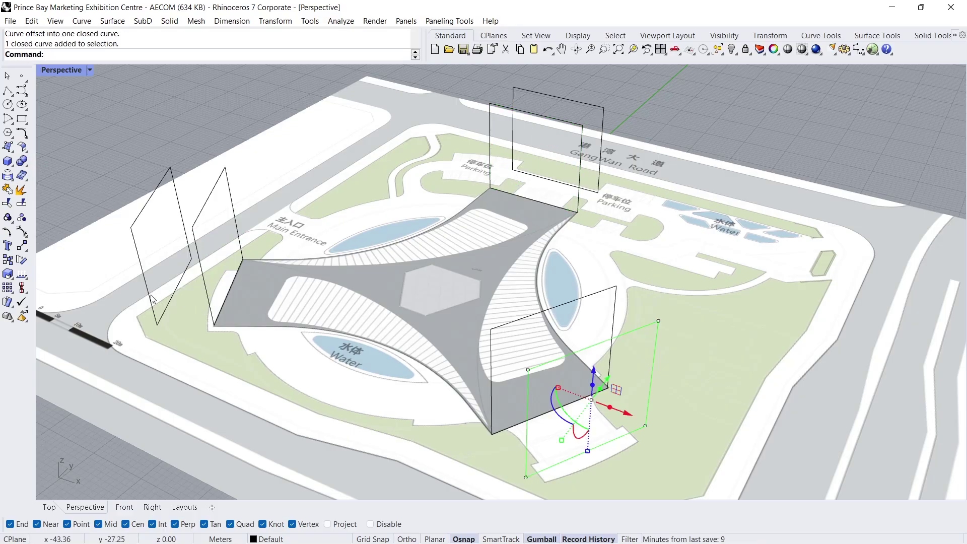
{"action": "left_click", "coordinate": [7, 273]}
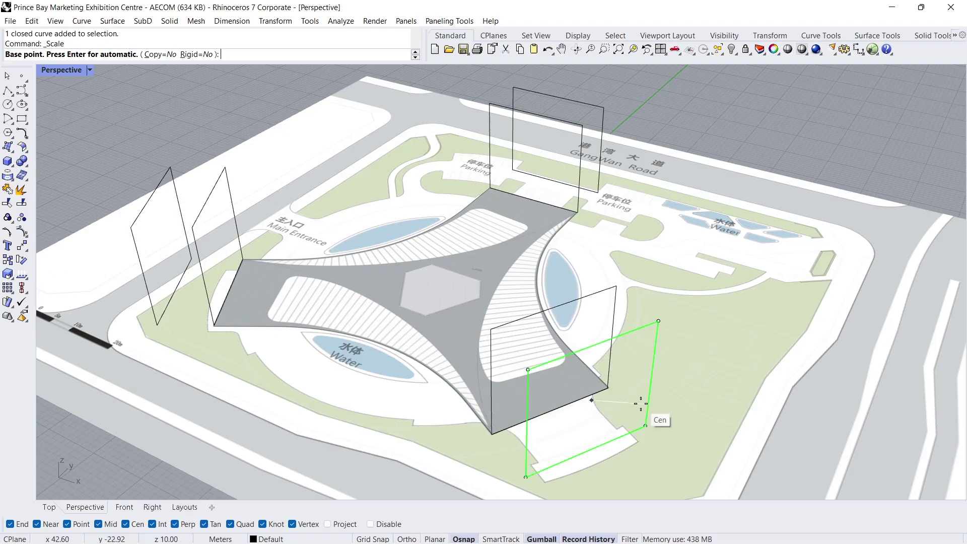
{"action": "left_click", "coordinate": [642, 404]}
{"action": "left_click", "coordinate": [651, 375]}
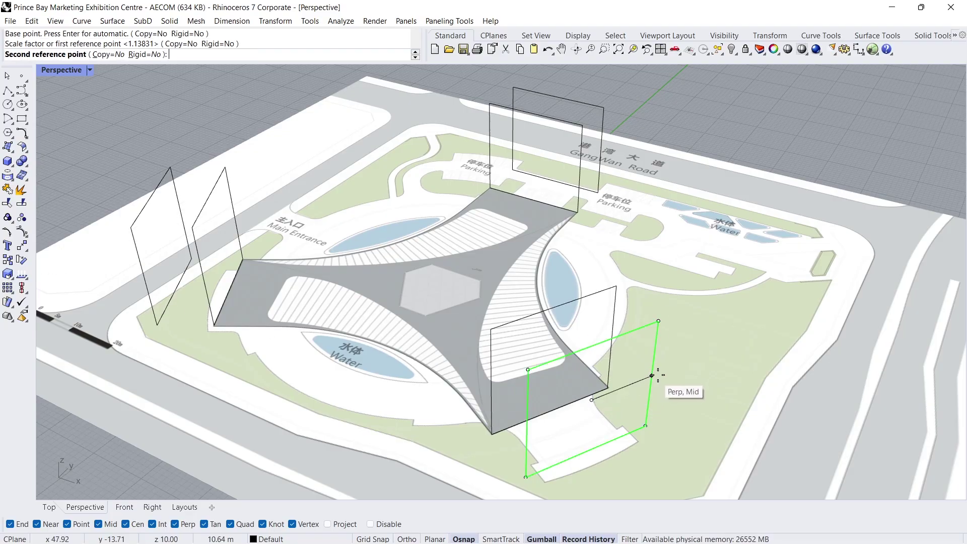
{"action": "left_click", "coordinate": [694, 371]}
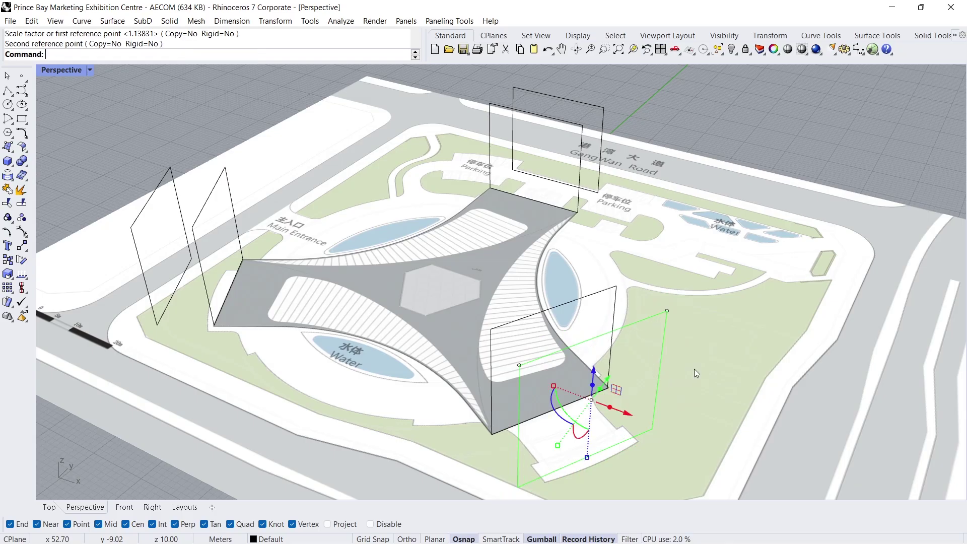
Scale the outer west rectangle about its centre so the distance to its side midpoint becomes 12 m
{"action": "left_click", "coordinate": [183, 215]}
{"action": "right_click", "coordinate": [166, 235]}
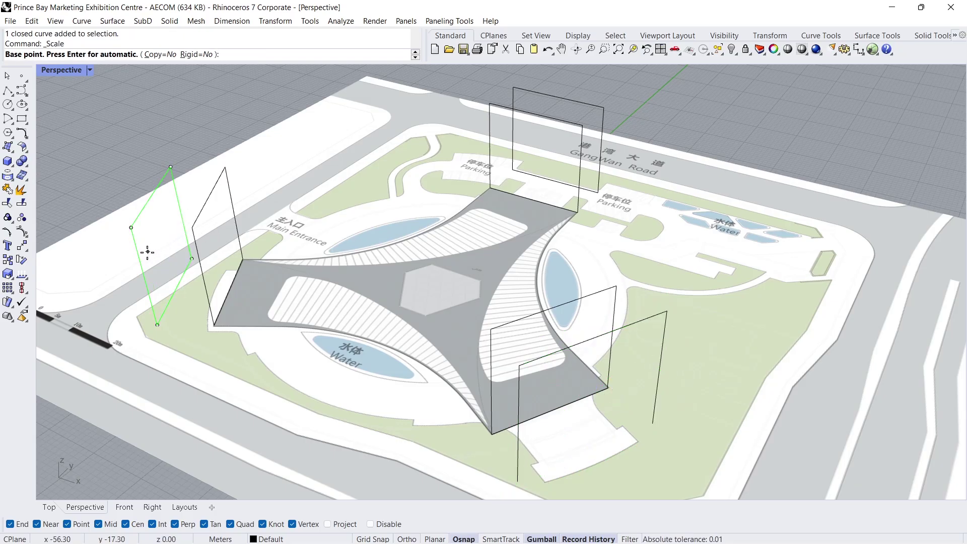
{"action": "left_click", "coordinate": [164, 245]}
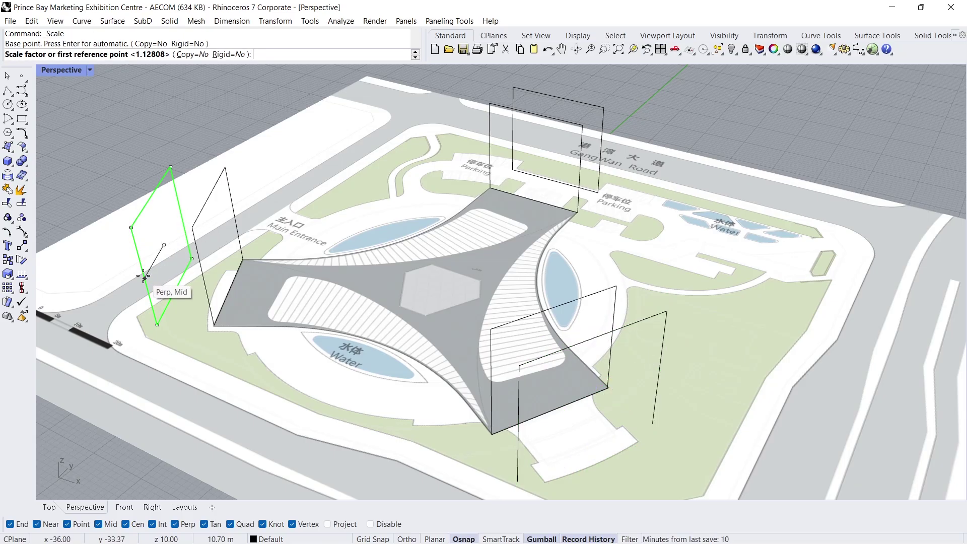
{"action": "left_click", "coordinate": [144, 275]}
{"action": "type", "text": "12"}
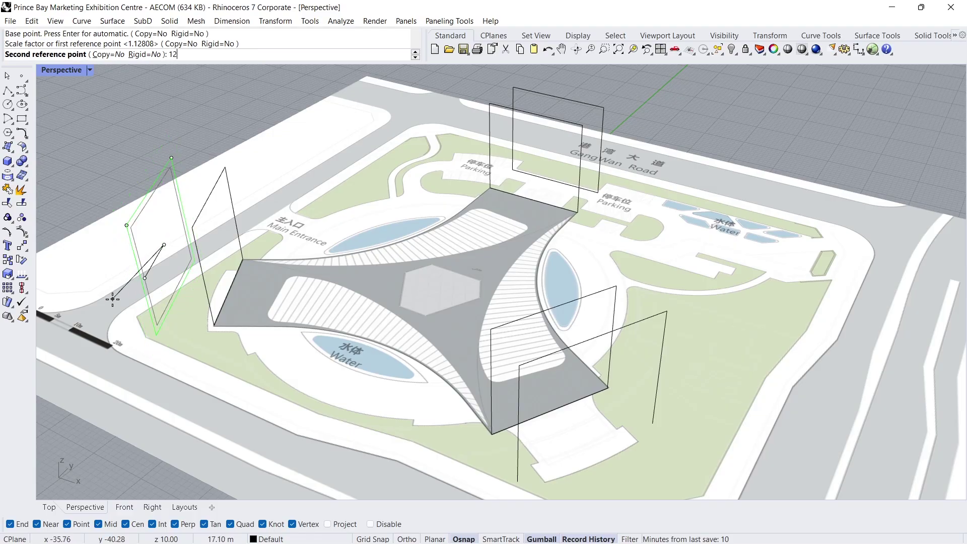
{"action": "key", "text": "Return"}
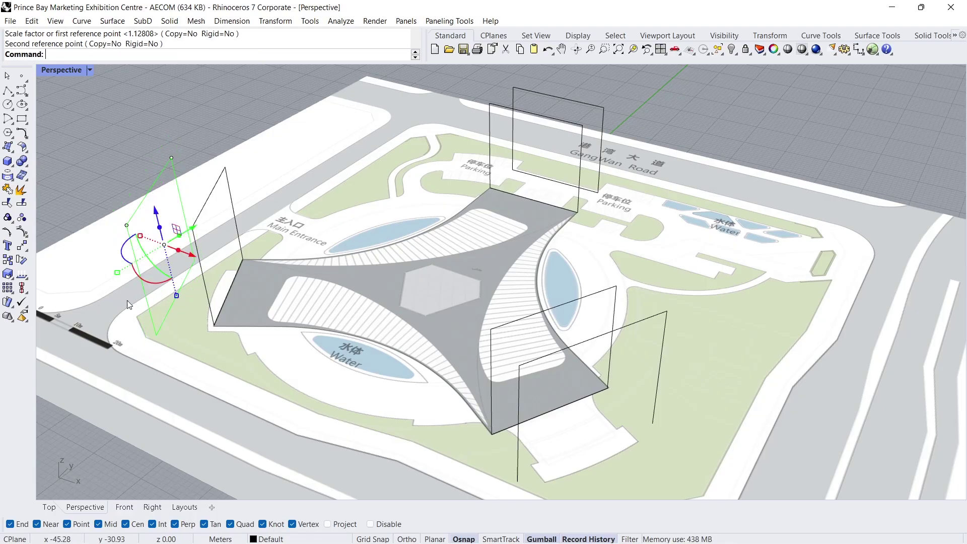
Scale the outer north rectangle about its centre so the distance to its side midpoint becomes 12 m
{"action": "left_click", "coordinate": [564, 98]}
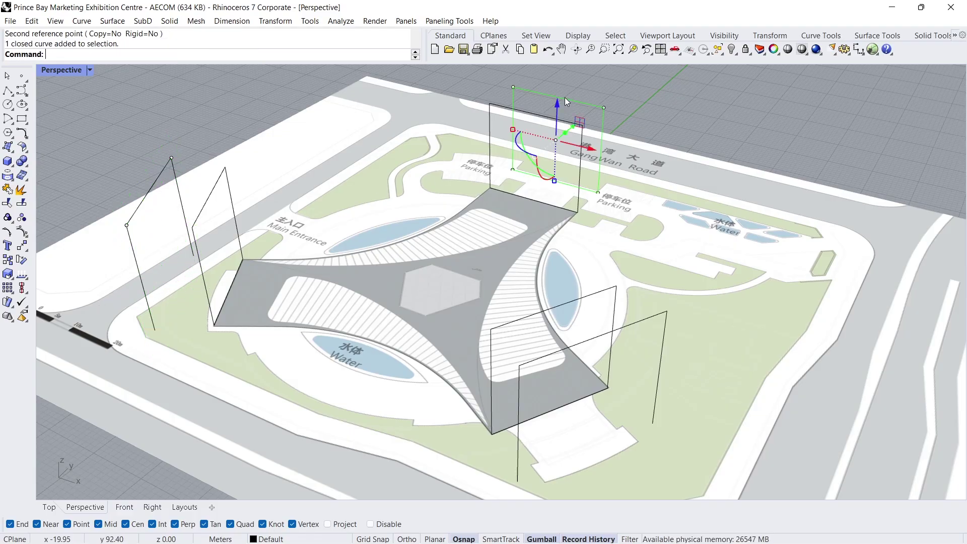
{"action": "key", "text": "Return"}
{"action": "left_click", "coordinate": [556, 140]}
{"action": "left_click", "coordinate": [601, 151]}
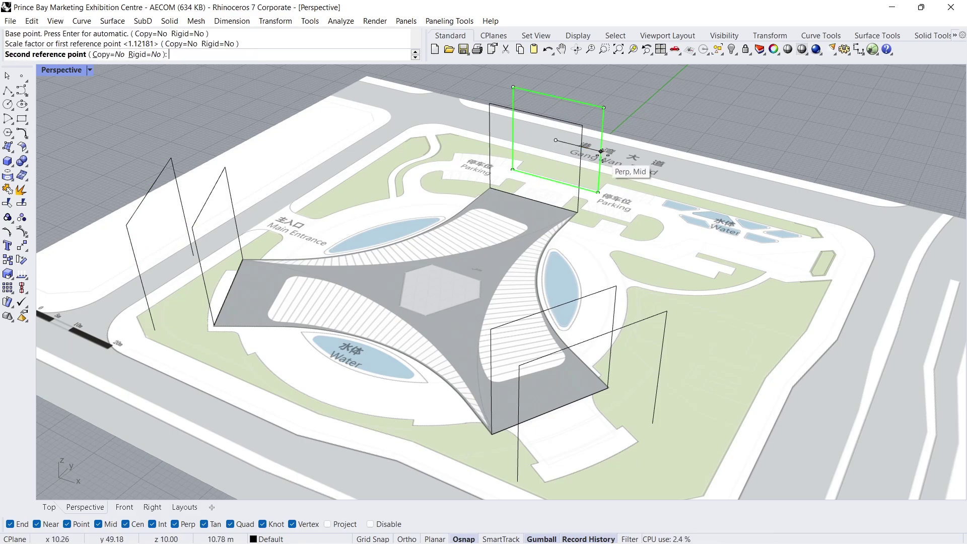
{"action": "left_click", "coordinate": [649, 176]}
{"action": "key", "text": "Escape"}
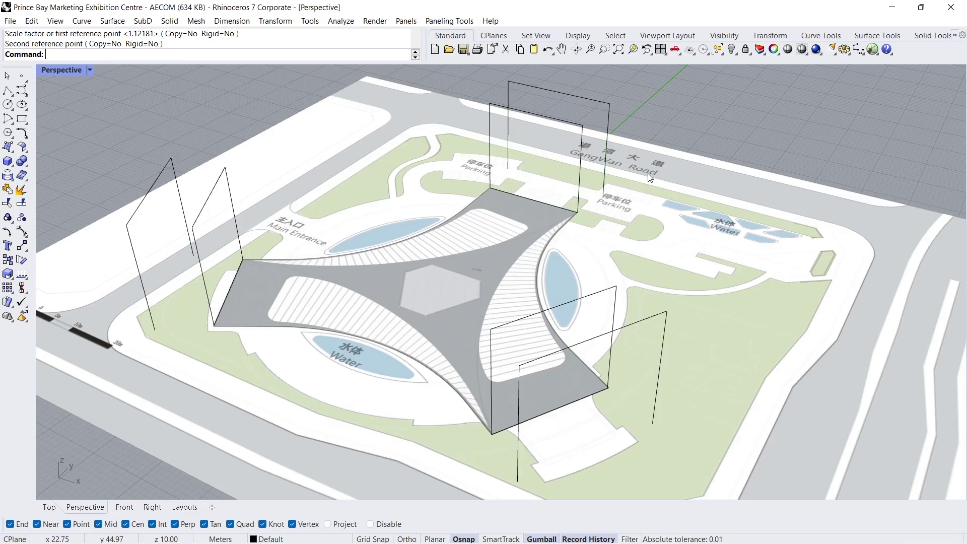
Loft a surface between the inner and outer rectangles at the west arm
{"action": "left_click", "coordinate": [9, 148]}
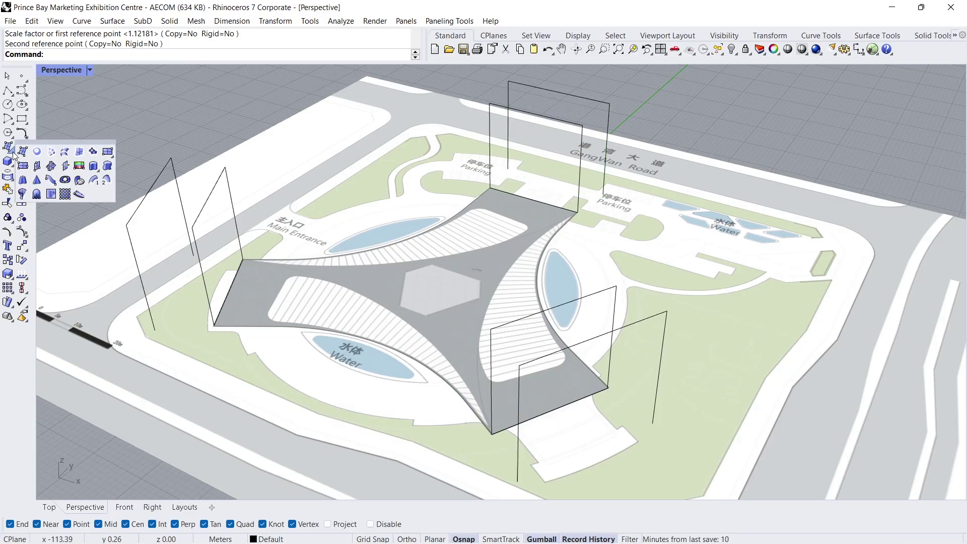
{"action": "left_click", "coordinate": [64, 152]}
{"action": "left_click_drag", "start_coordinate": [256, 148], "coordinate": [130, 218]}
{"action": "key", "text": "Return"}
{"action": "key", "text": "Return"}
{"action": "key", "text": "Return"}
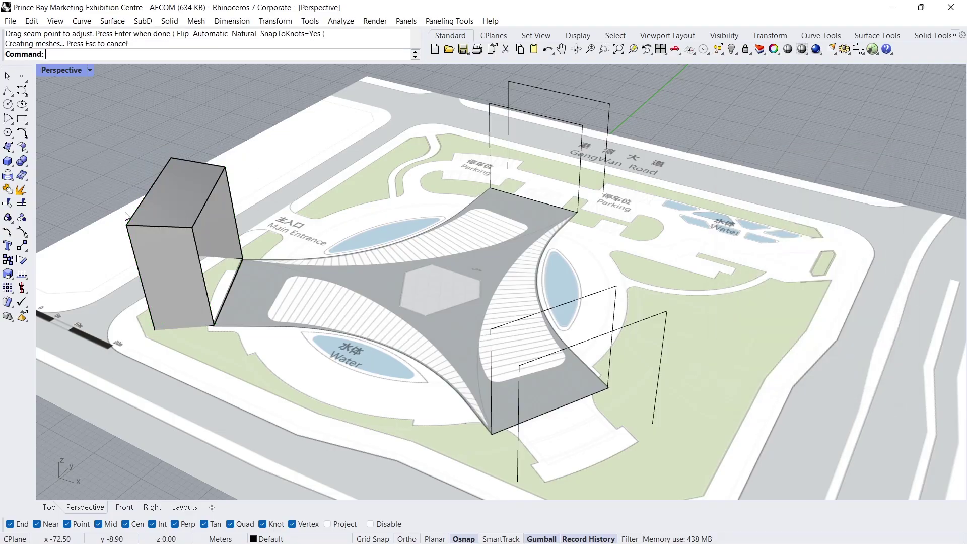
Loft a surface between the inner and outer rectangles at the north arm, using the Normal style
{"action": "left_click_drag", "start_coordinate": [633, 195], "coordinate": [558, 168]}
{"action": "key", "text": "Return"}
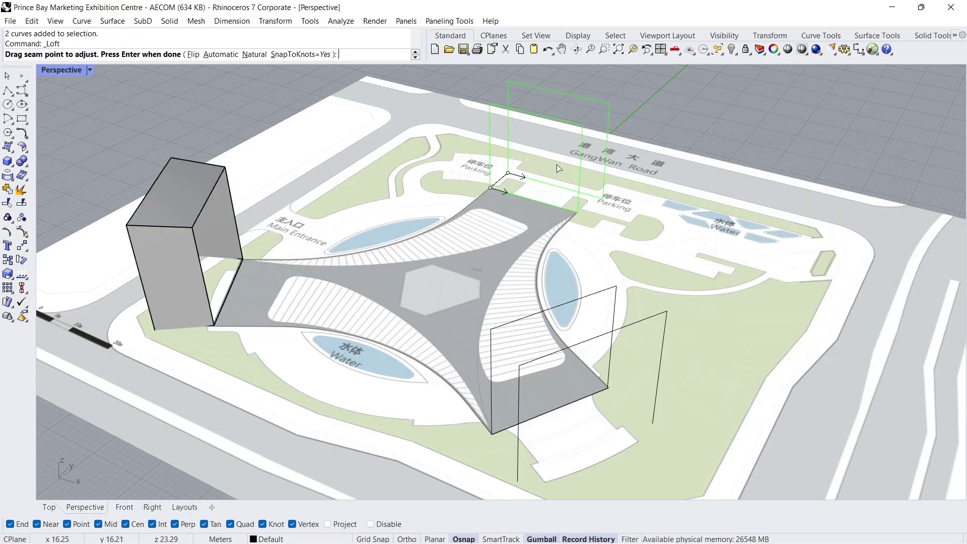
{"action": "key", "text": "Return"}
Loft a surface between the inner and outer rectangles at the southeast arm, using the Normal style
{"action": "key", "text": "Return"}
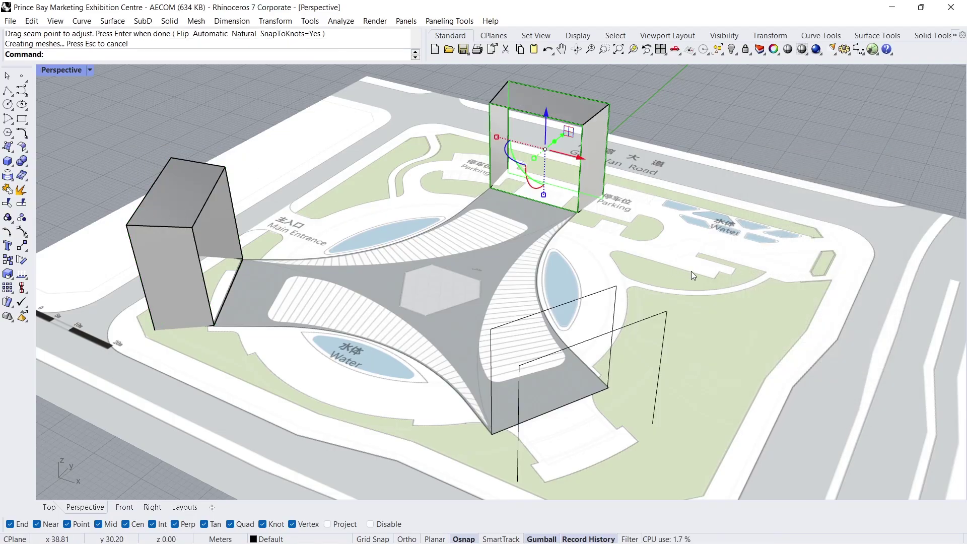
{"action": "left_click_drag", "start_coordinate": [692, 271], "coordinate": [599, 326]}
{"action": "key", "text": "Return"}
{"action": "key", "text": "Return"}
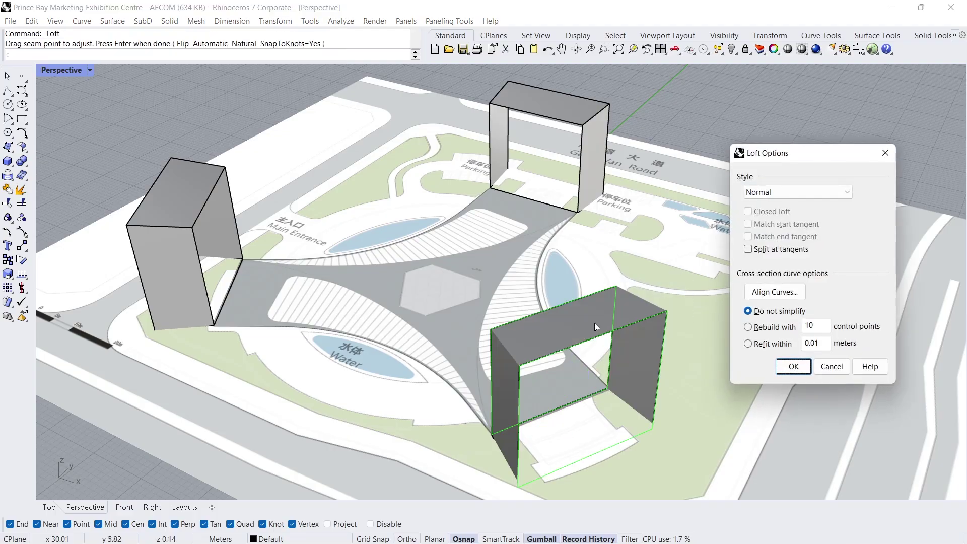
{"action": "key", "text": "Return"}
{"action": "key", "text": "Escape"}
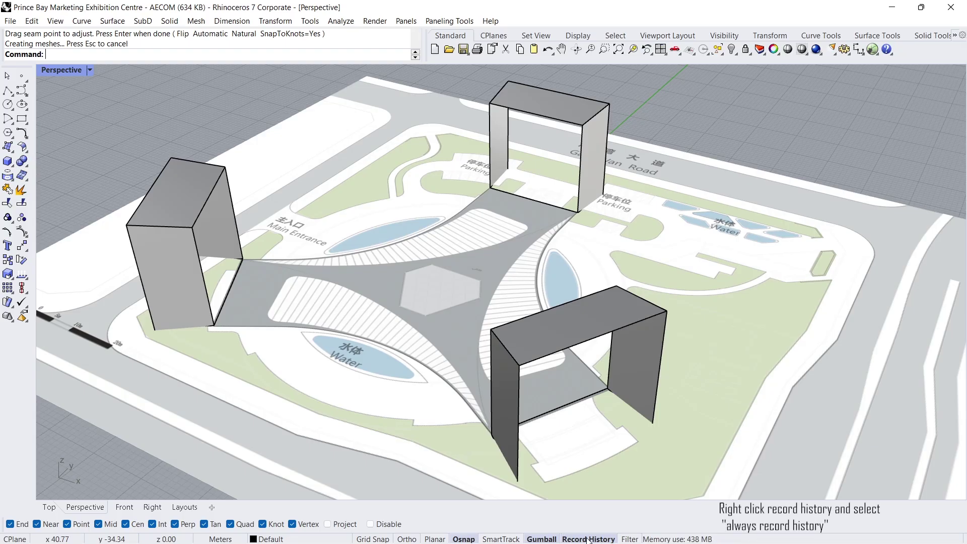
Blend a surface from the west volume's inner top edge to the southeast volume's southern inner vertical edge, with Tangency at both ends
{"action": "left_click", "coordinate": [26, 150]}
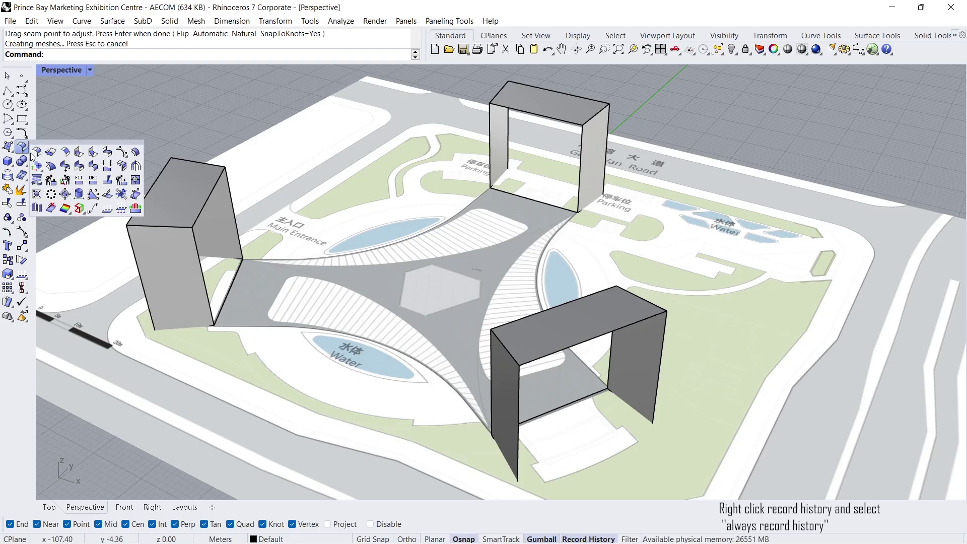
{"action": "left_click", "coordinate": [120, 151]}
{"action": "left_click", "coordinate": [218, 180]}
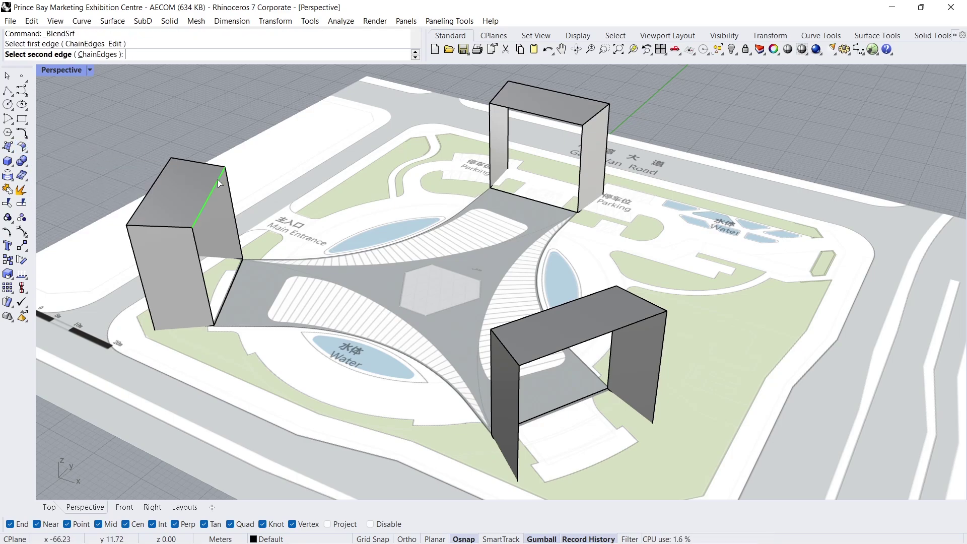
{"action": "left_click", "coordinate": [489, 361]}
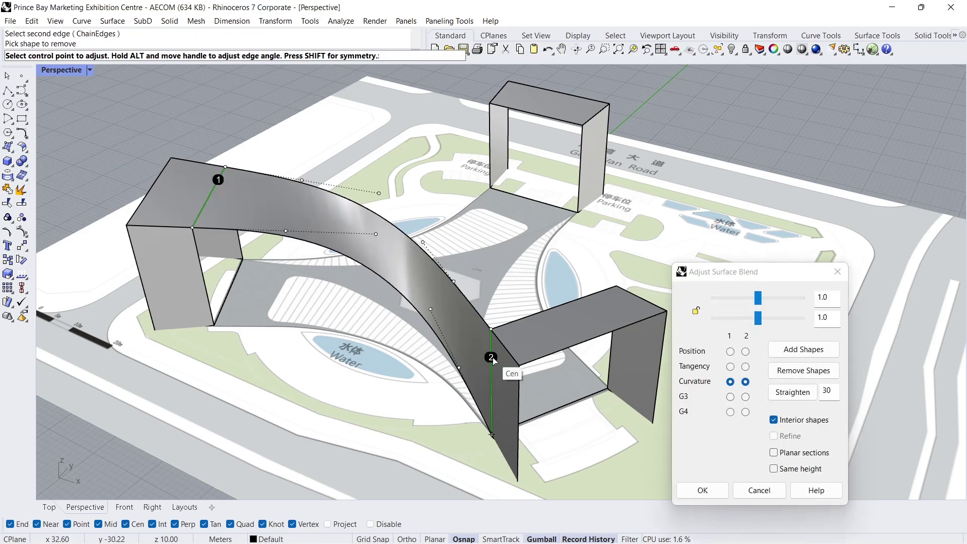
{"action": "left_click", "coordinate": [731, 367]}
{"action": "left_click", "coordinate": [746, 366]}
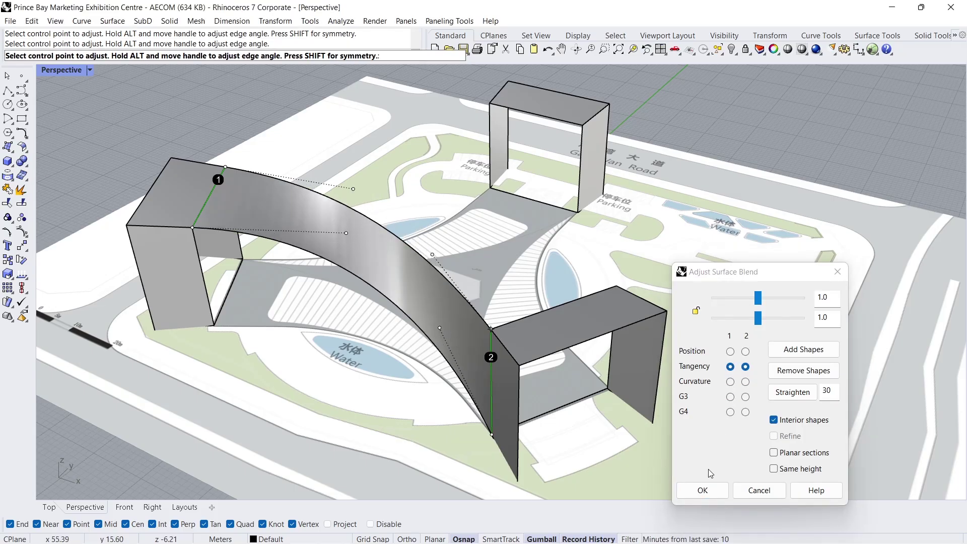
{"action": "left_click", "coordinate": [705, 491]}
Blend a surface with Tangency from the southeast volume's inner top edge to the north volume's eastern inner vertical edge
{"action": "right_click", "coordinate": [606, 384]}
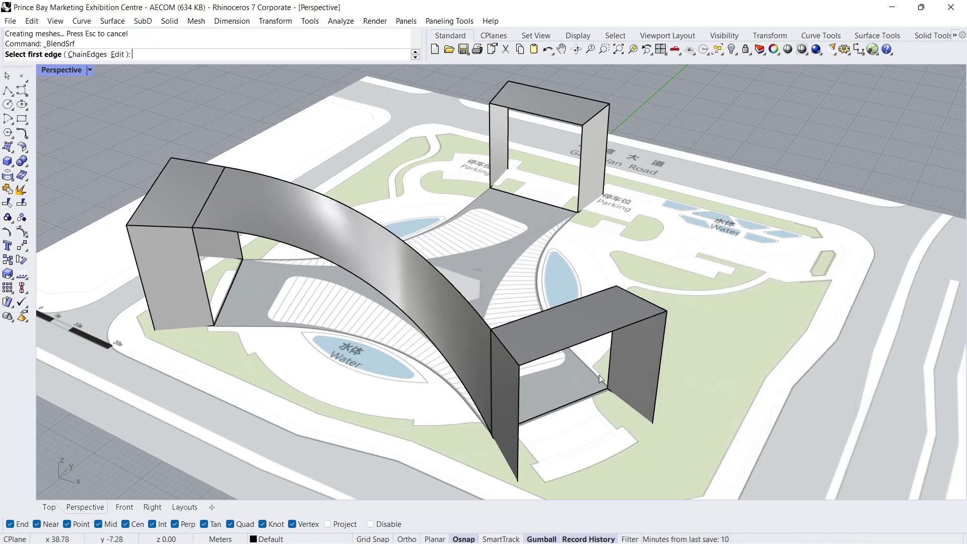
{"action": "left_click", "coordinate": [511, 324]}
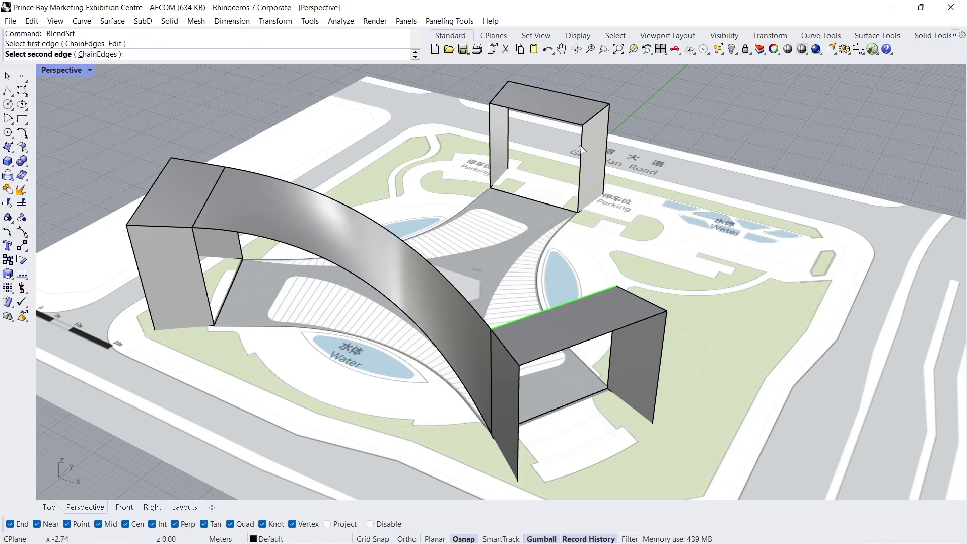
{"action": "left_click", "coordinate": [582, 150]}
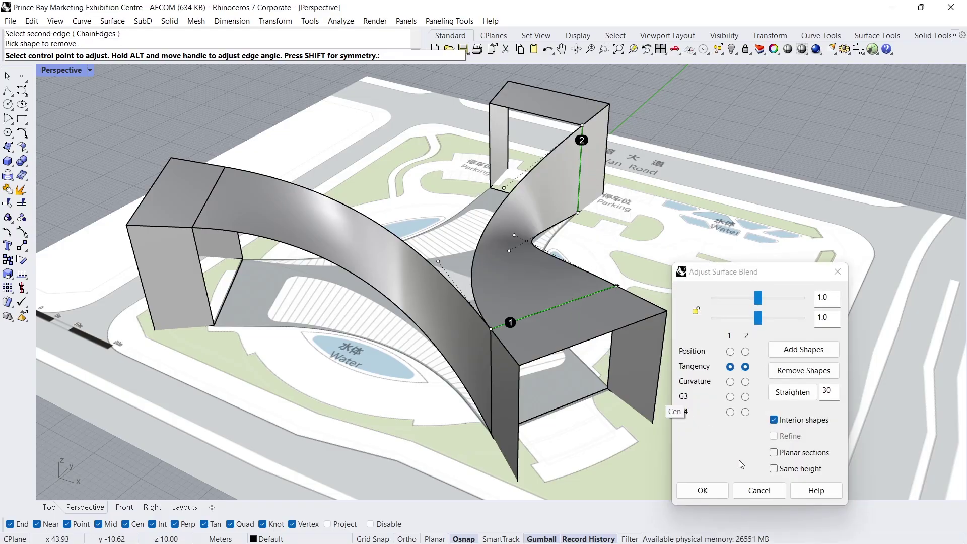
{"action": "left_click", "coordinate": [702, 491]}
Blend a surface with Tangency from the west volume's northern inner vertical edge to the north volume's inner top edge
{"action": "right_click", "coordinate": [300, 244]}
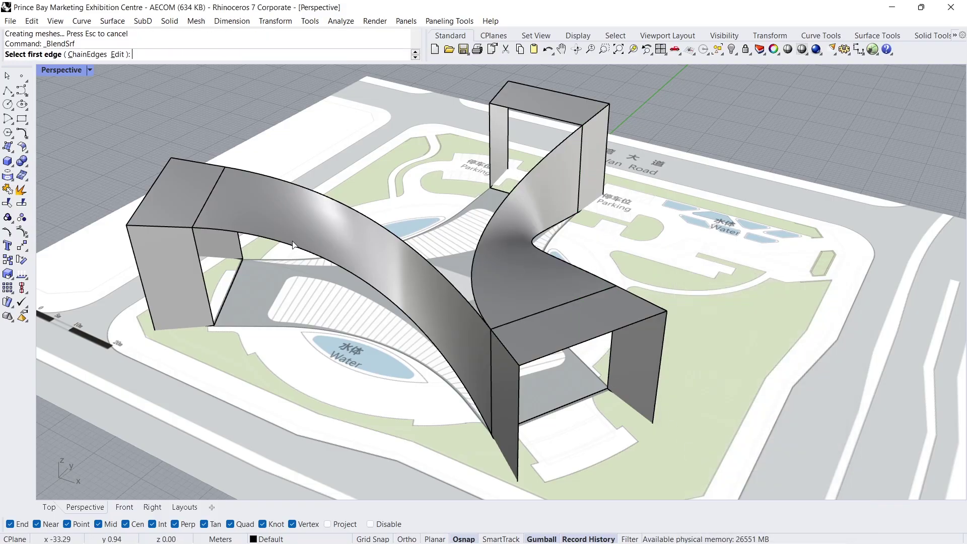
{"action": "left_click", "coordinate": [242, 247]}
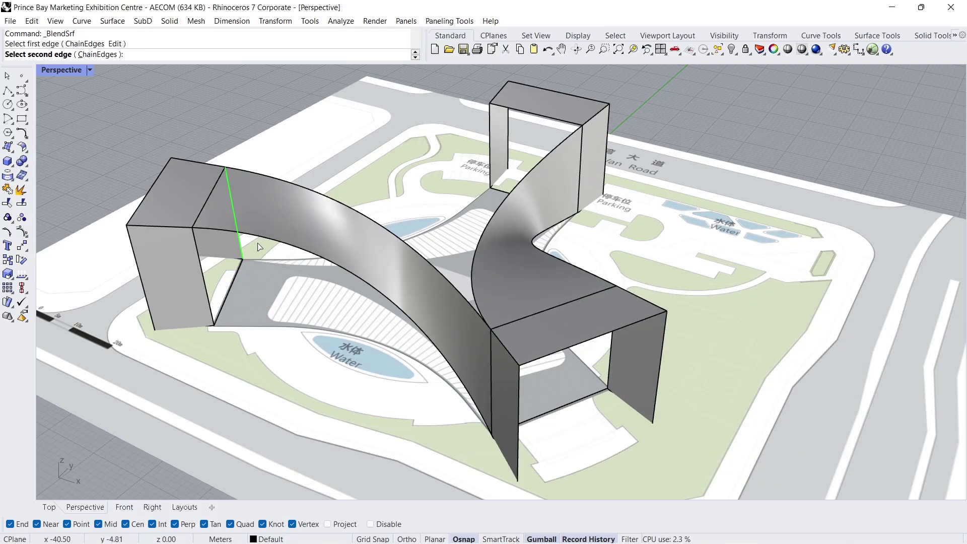
{"action": "left_click", "coordinate": [520, 112]}
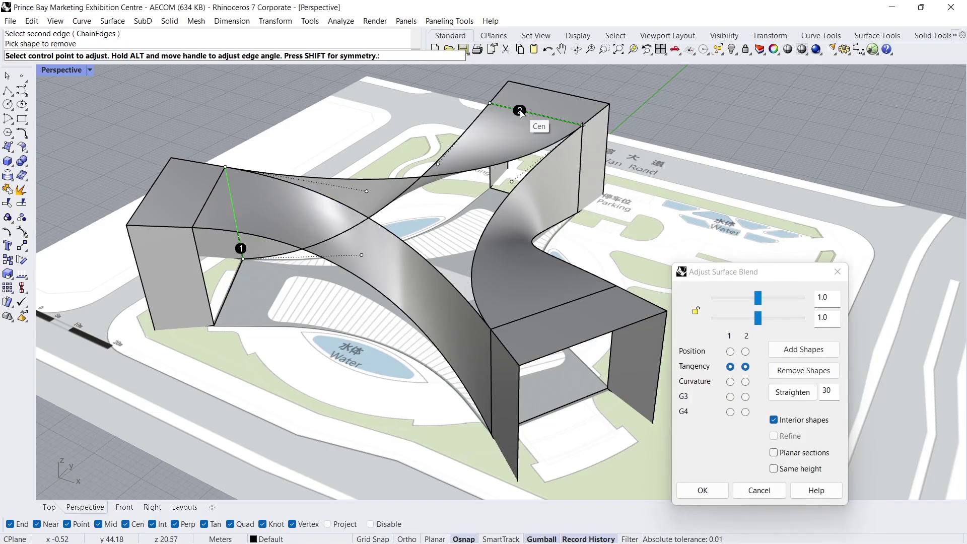
{"action": "left_click", "coordinate": [702, 489]}
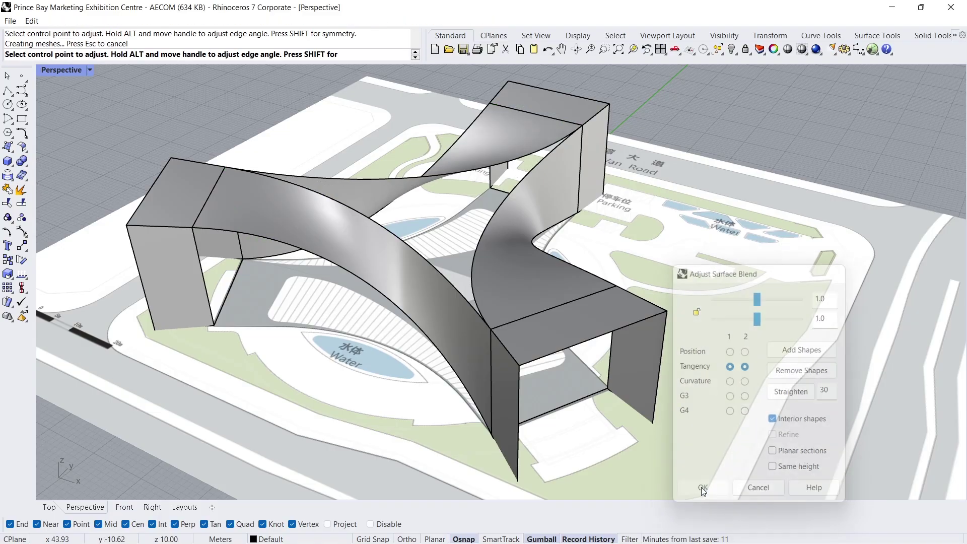
Switch to a three-viewport layout and shrink the Front viewport so Top and Perspective fill the workspace
{"action": "left_click", "coordinate": [48, 506]}
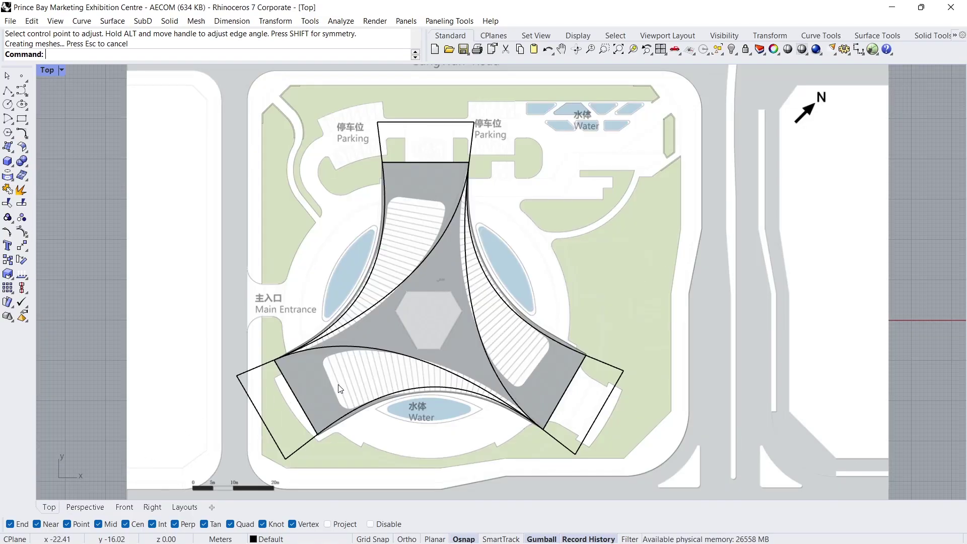
{"action": "left_click", "coordinate": [667, 54]}
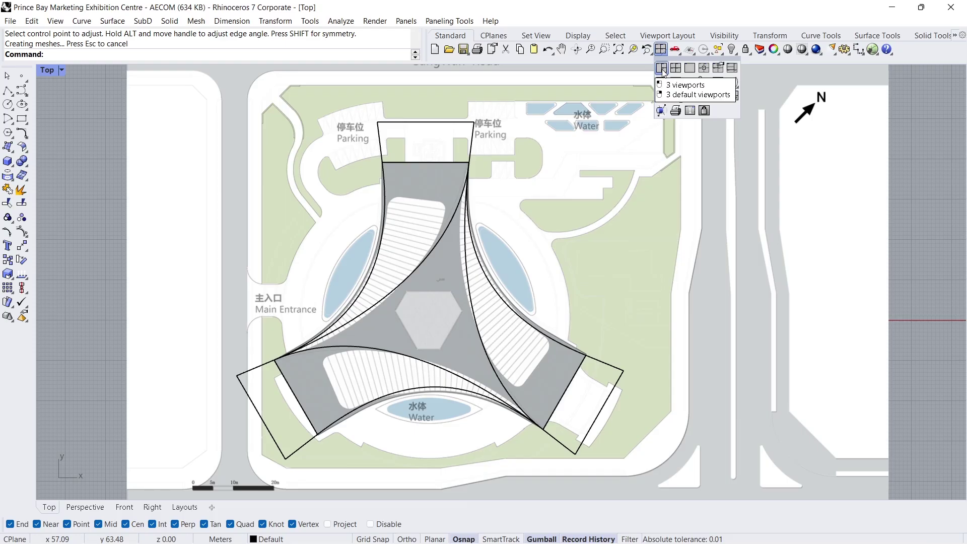
{"action": "left_click", "coordinate": [662, 69]}
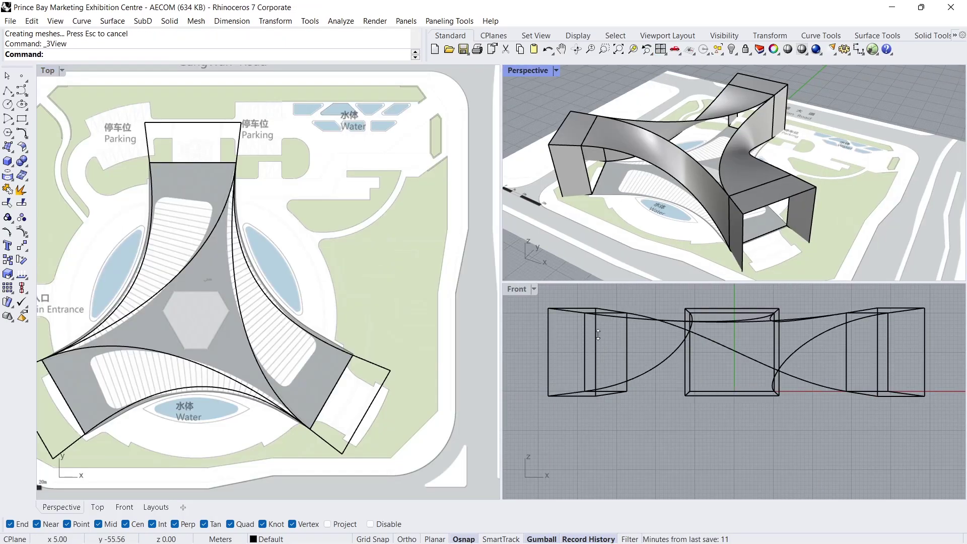
{"action": "left_click_drag", "start_coordinate": [590, 460], "coordinate": [591, 479]}
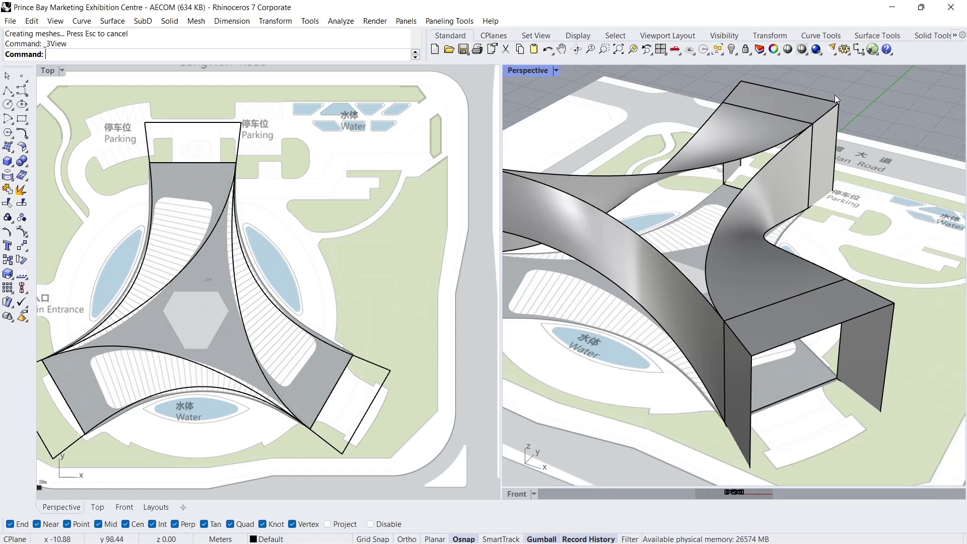
Move the north volume's eastern outer top corner vertex slightly outward along the x axis
{"action": "left_click", "coordinate": [848, 110], "text": "ctrl+shift"}
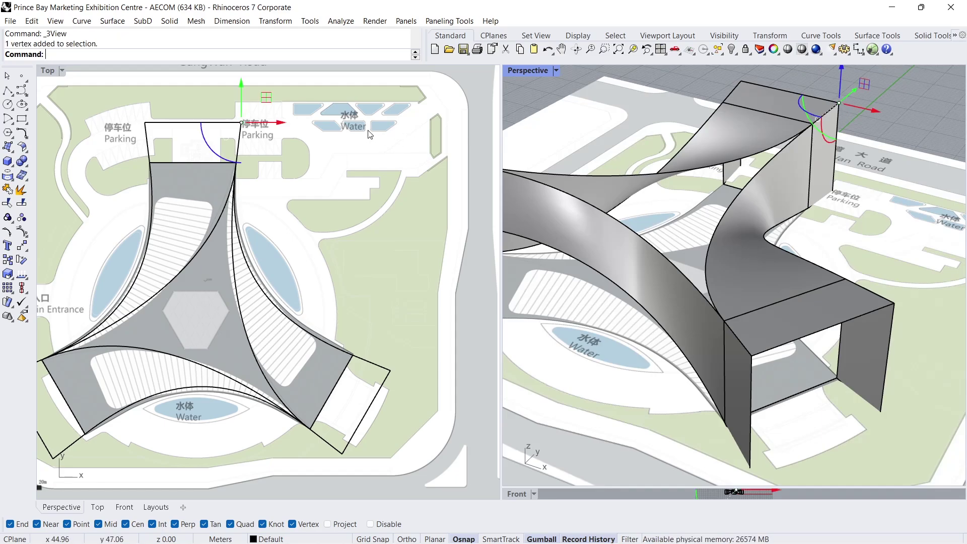
{"action": "right_click_drag", "start_coordinate": [212, 160], "coordinate": [271, 161]}
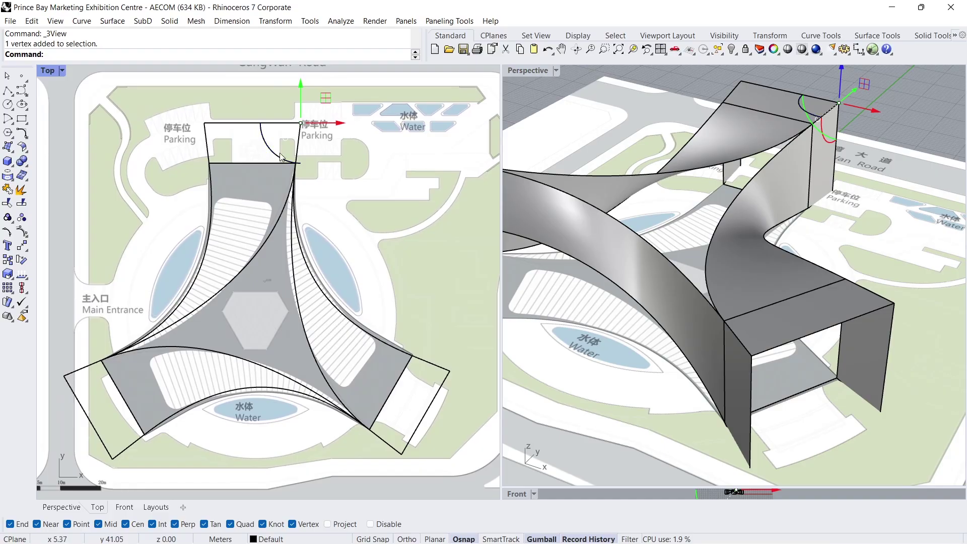
{"action": "left_click_drag", "start_coordinate": [336, 128], "coordinate": [345, 128]}
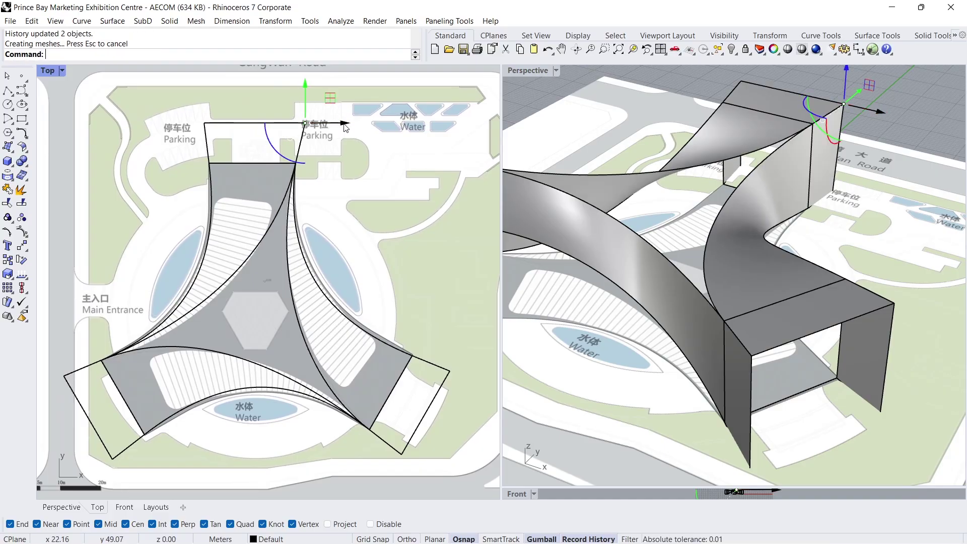
{"action": "key", "text": "Escape"}
Move the west volume's northern outer top corner vertex slightly northwest in plan
{"action": "right_click_drag", "start_coordinate": [556, 192], "coordinate": [773, 195], "text": "shift"}
{"action": "left_click_drag", "start_coordinate": [602, 164], "coordinate": [603, 165], "text": "ctrl+shift"}
{"action": "left_click_drag", "start_coordinate": [89, 351], "coordinate": [87, 352]}
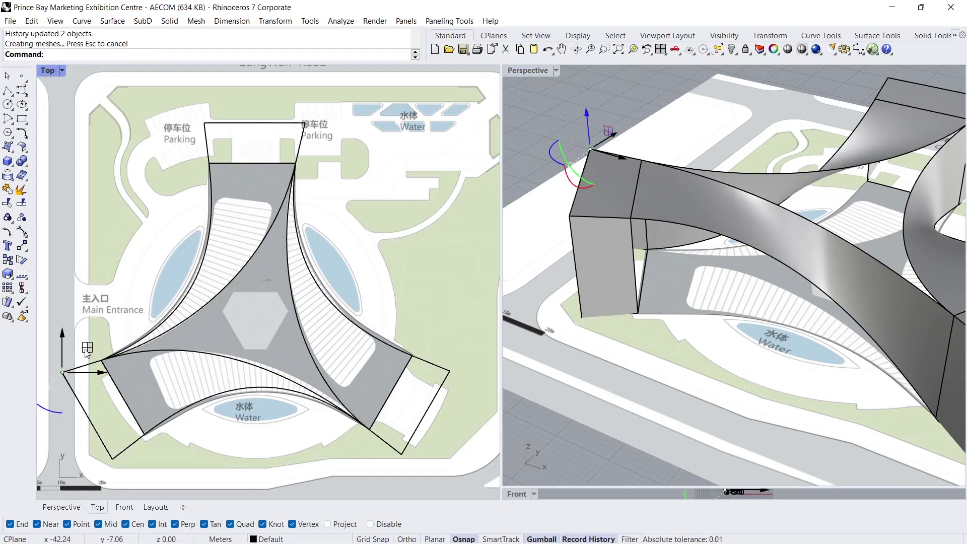
{"action": "left_click", "coordinate": [117, 297]}
Shift the southeast volume's southern outer top corner slightly southwest and its eastern outer corner slightly south in plan
{"action": "right_click_drag", "start_coordinate": [799, 321], "coordinate": [700, 280], "text": "shift"}
{"action": "left_click", "coordinate": [865, 303], "text": "ctrl+shift"}
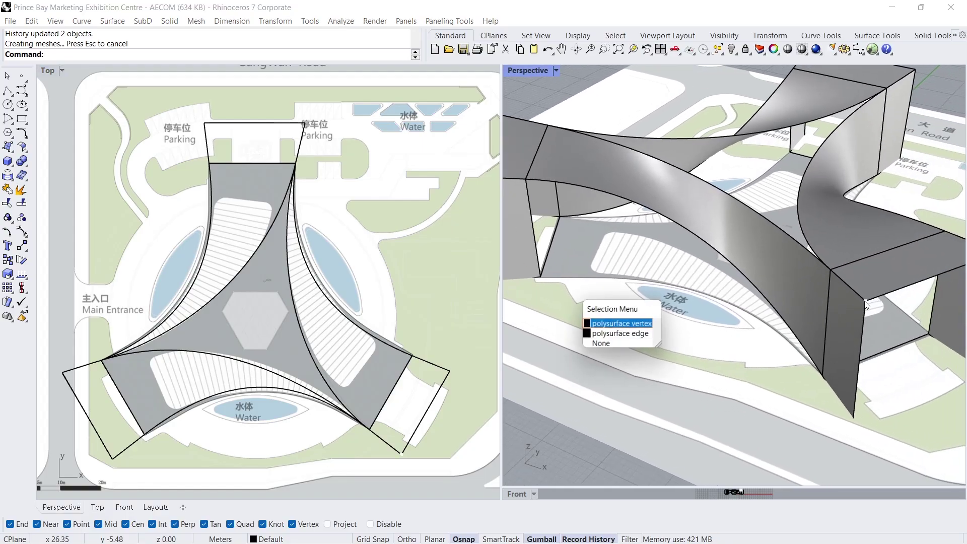
{"action": "left_click", "coordinate": [634, 324]}
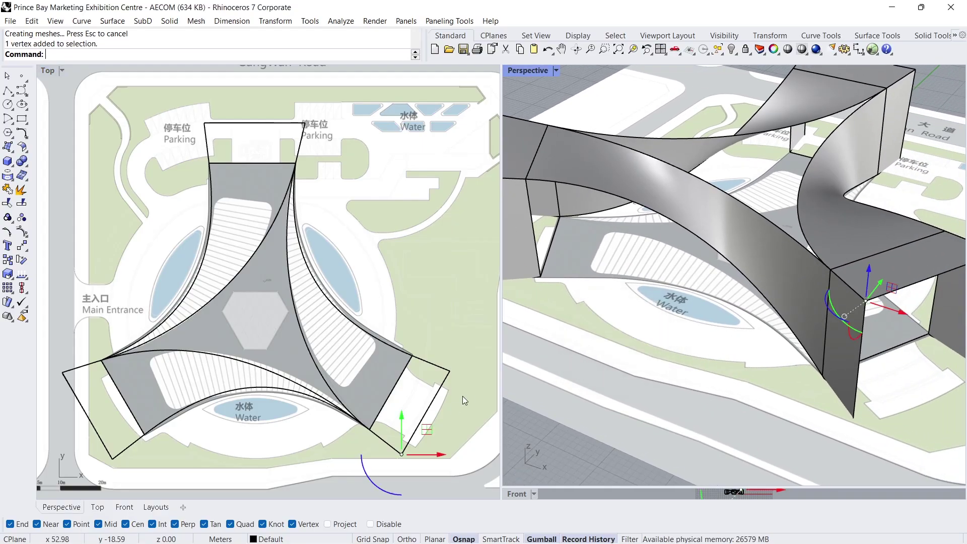
{"action": "left_click", "coordinate": [426, 432]}
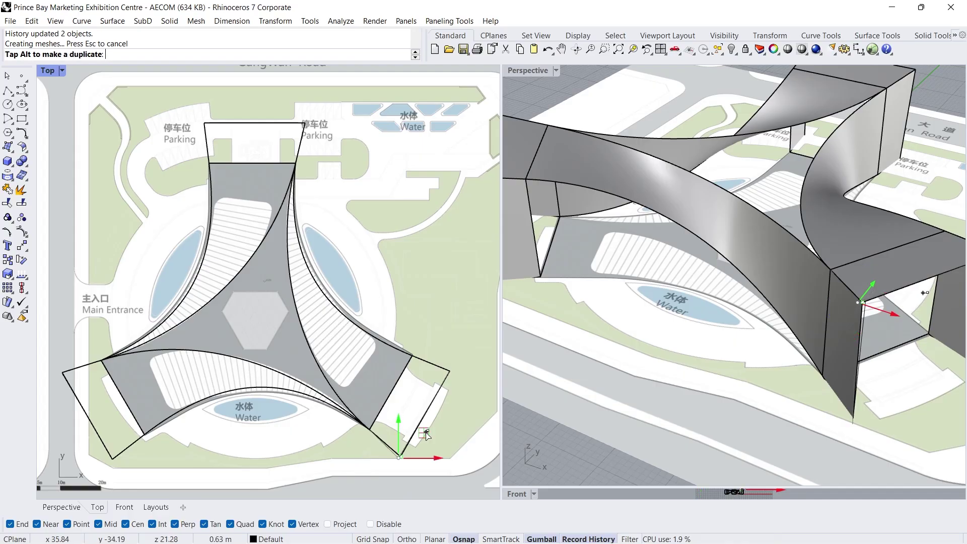
{"action": "left_click_drag", "start_coordinate": [426, 433], "coordinate": [423, 434]}
{"action": "left_click", "coordinate": [472, 422]}
{"action": "left_click_drag", "start_coordinate": [442, 349], "coordinate": [475, 355], "text": "ctrl+shift"}
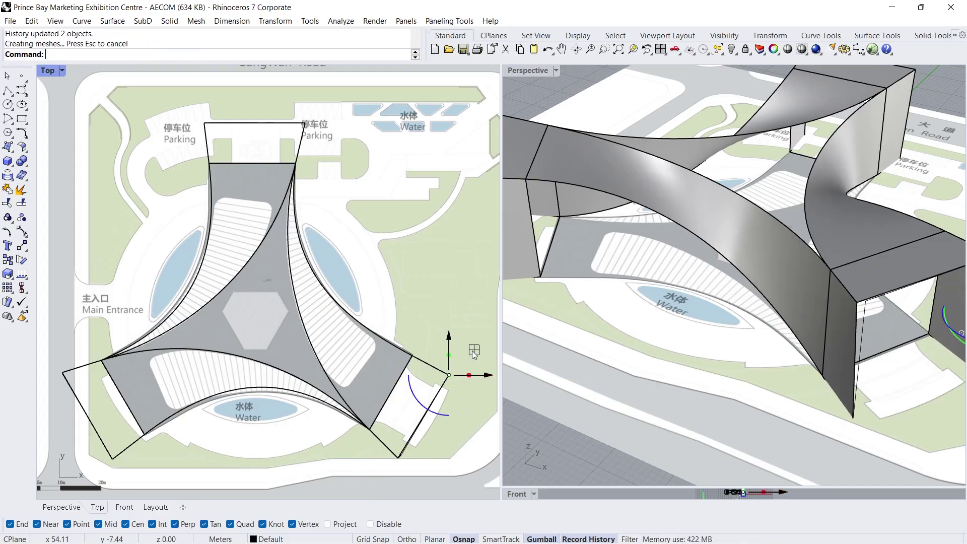
{"action": "left_click", "coordinate": [443, 319]}
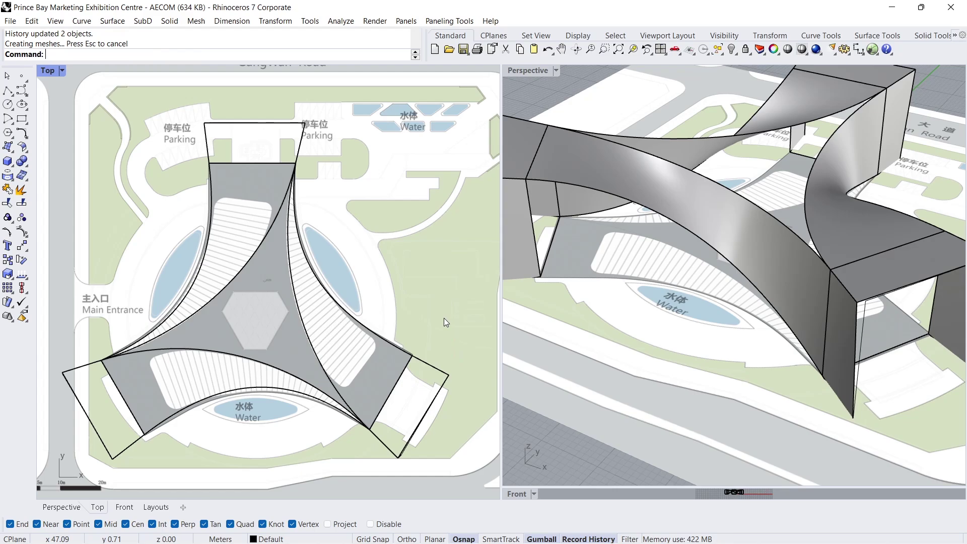
Move the west volume's southern outer corner vertex slightly west in plan to skew the end opening
{"action": "left_click", "coordinate": [111, 459], "text": "ctrl+shift"}
{"action": "left_click_drag", "start_coordinate": [134, 435], "coordinate": [128, 441]}
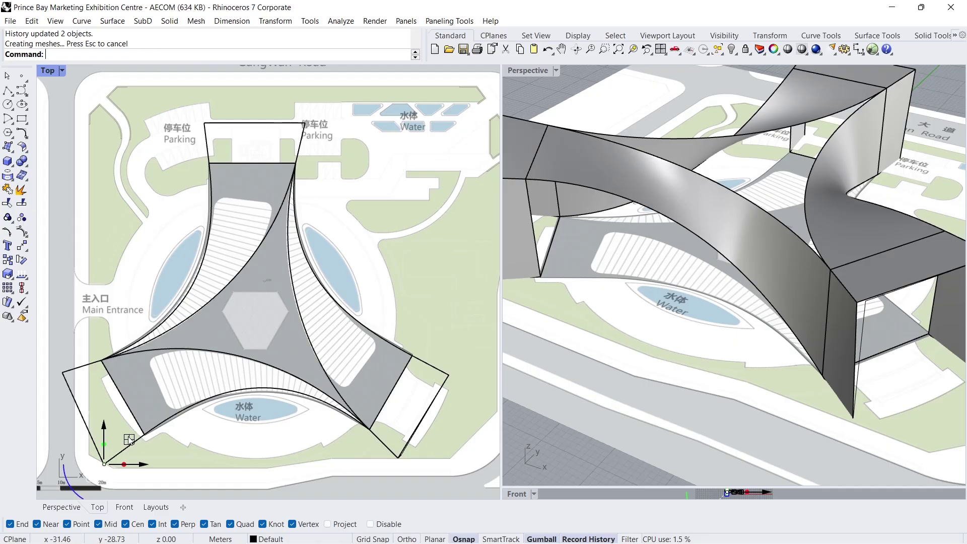
{"action": "left_click_drag", "start_coordinate": [130, 440], "coordinate": [128, 442]}
{"action": "key", "text": "Escape"}
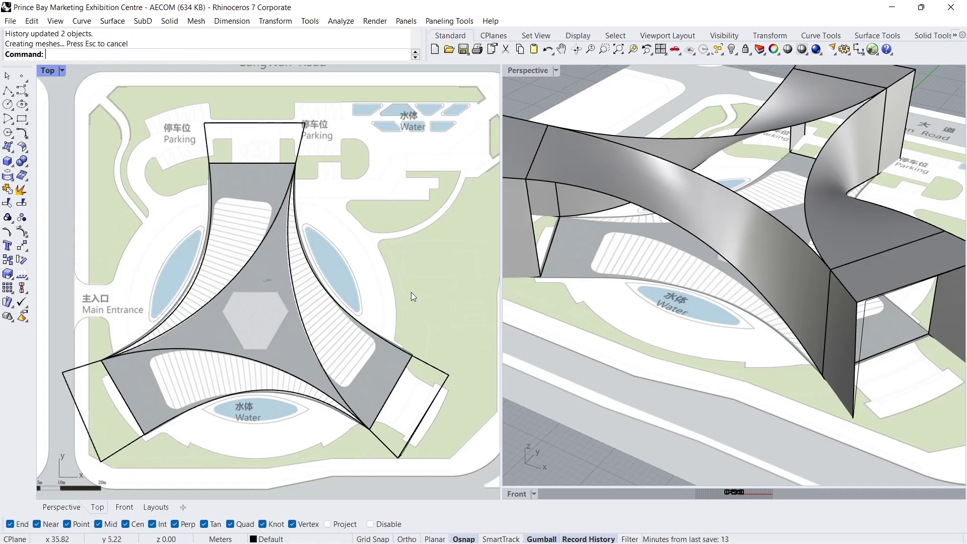
Level the three displaced outer top corner vertices by setting only their world Z to the height of an existing roof corner
{"action": "left_click", "coordinate": [659, 50]}
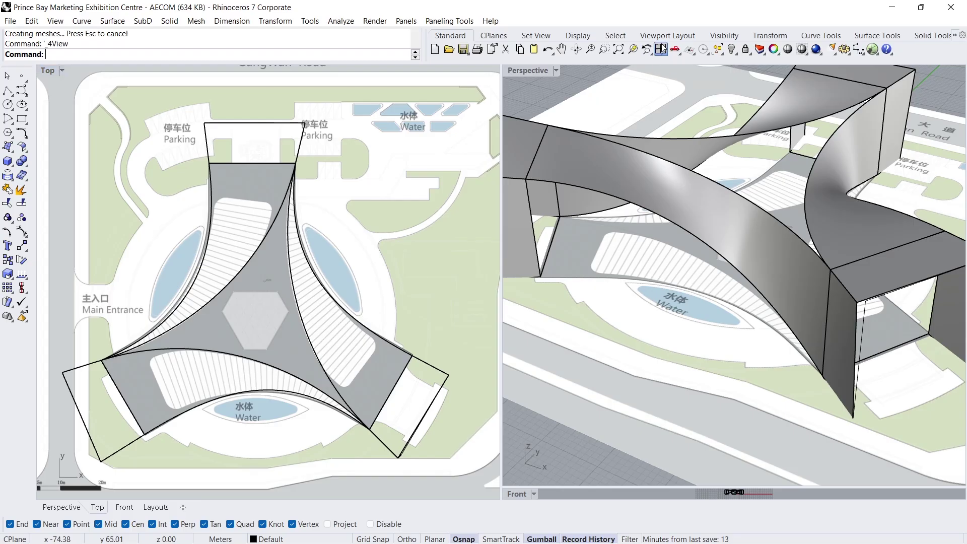
{"action": "double_click", "coordinate": [529, 69]}
{"action": "right_click_drag", "start_coordinate": [461, 123], "coordinate": [421, 167], "text": "shift"}
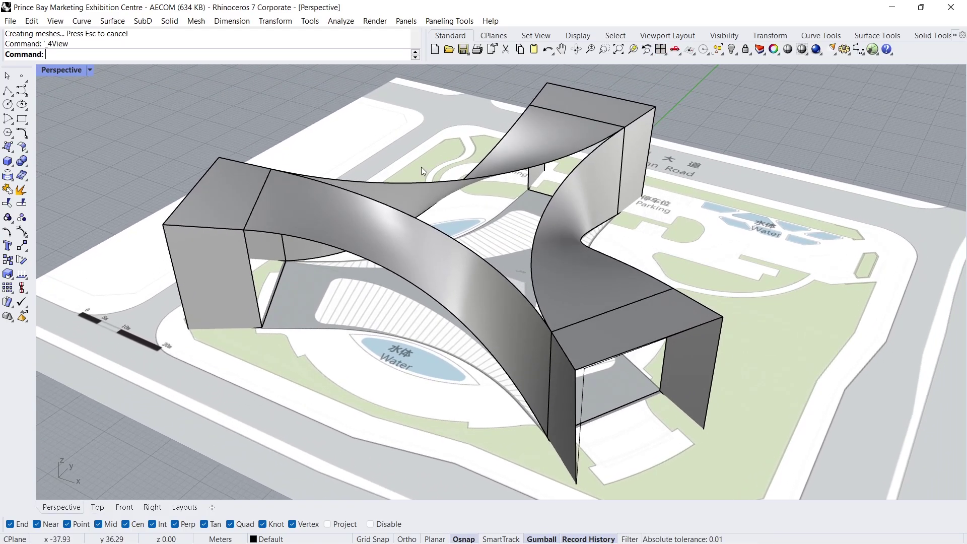
{"action": "left_click", "coordinate": [219, 158], "text": "ctrl+shift"}
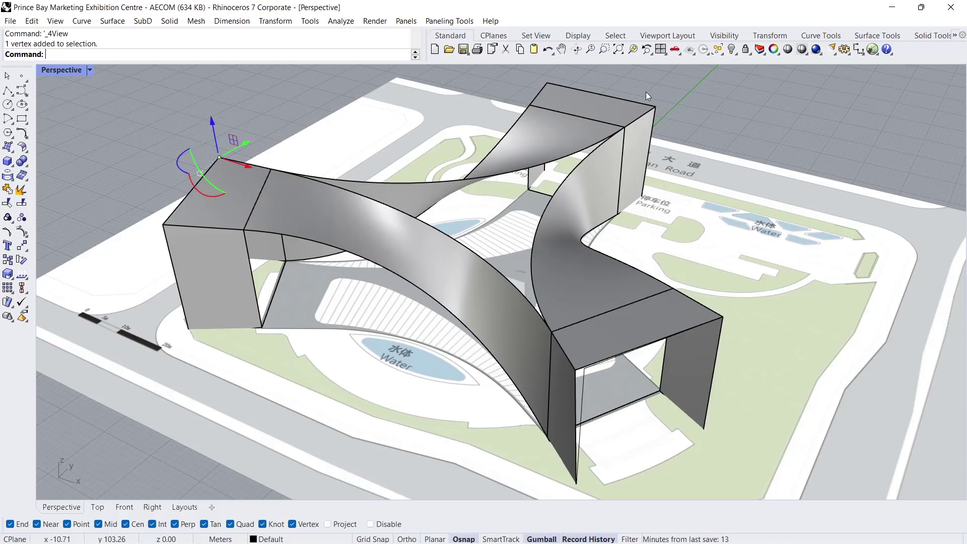
{"action": "left_click_drag", "start_coordinate": [647, 91], "coordinate": [661, 117], "text": "ctrl+shift"}
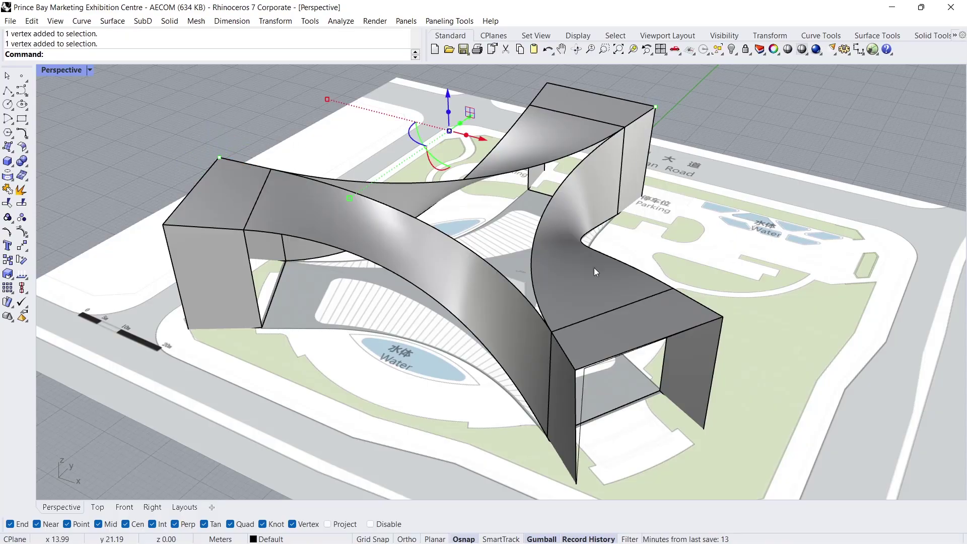
{"action": "left_click", "coordinate": [576, 368], "text": "ctrl+shift"}
{"action": "left_click", "coordinate": [611, 326]}
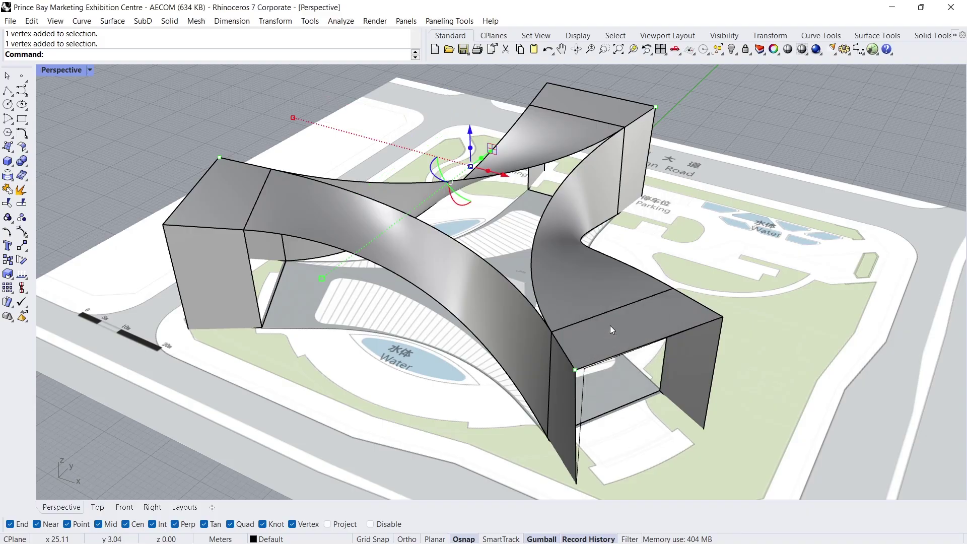
{"action": "left_click", "coordinate": [25, 249]}
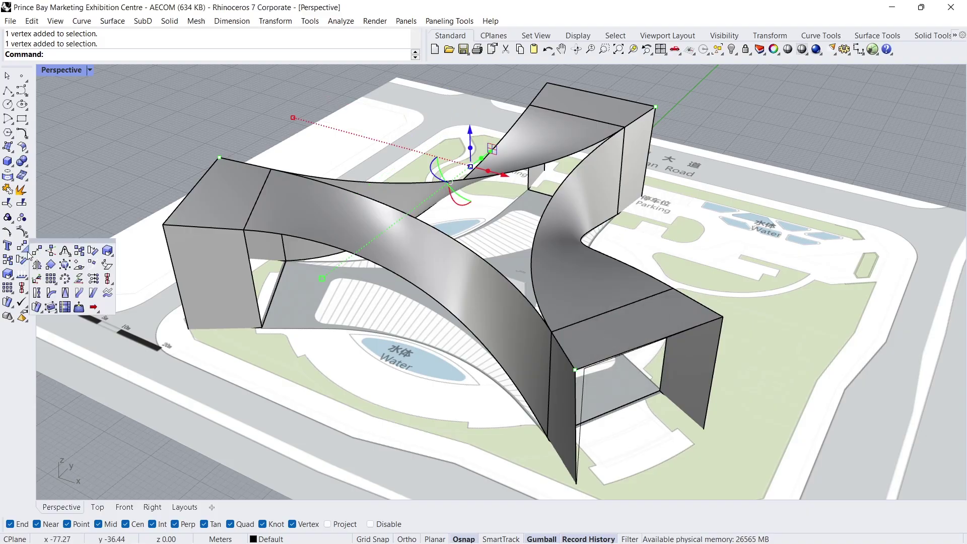
{"action": "left_click", "coordinate": [88, 277]}
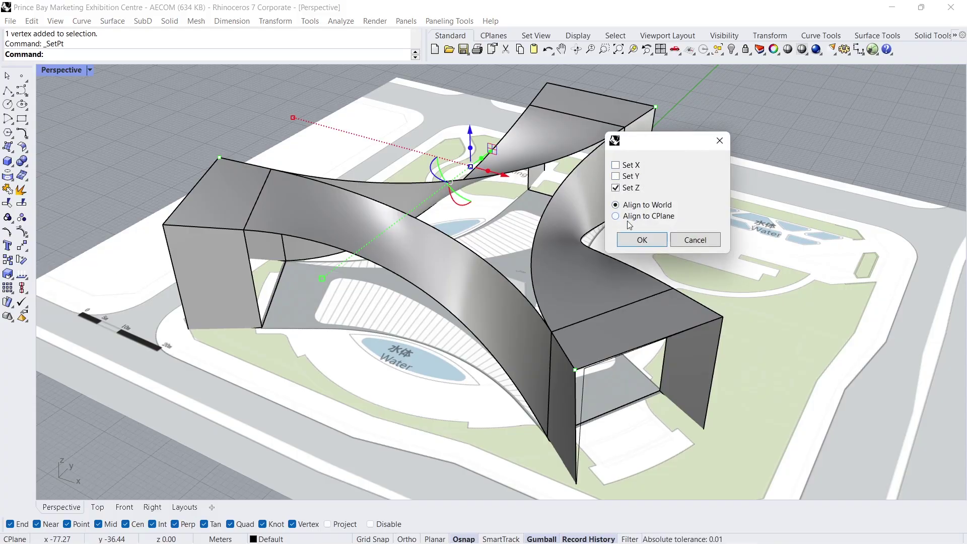
{"action": "left_click", "coordinate": [641, 240]}
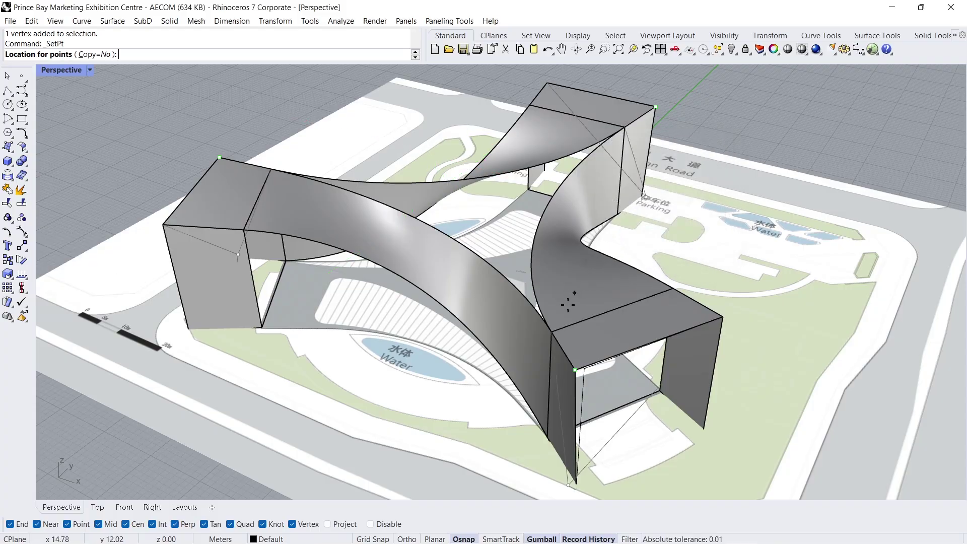
{"action": "left_click", "coordinate": [552, 333]}
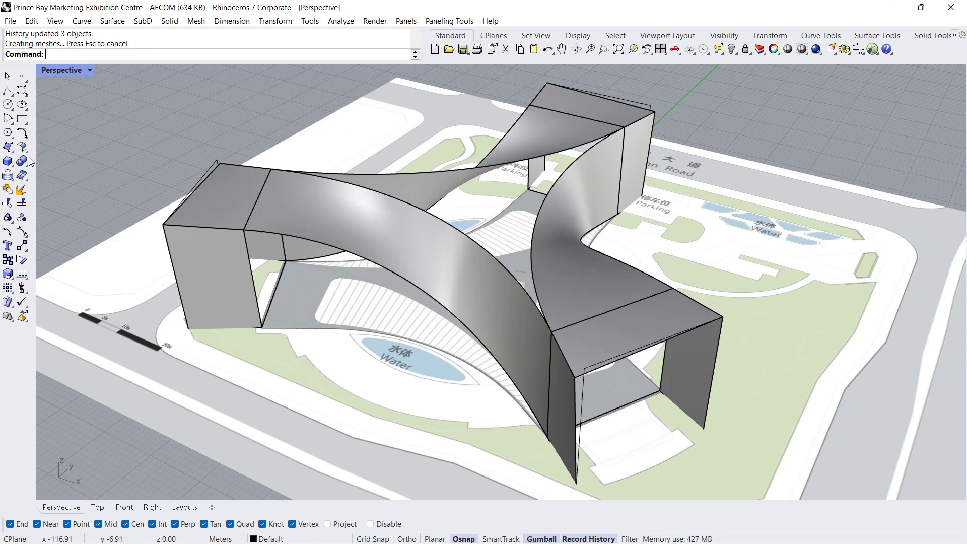
Fill the central roof opening with a planar surface bounded by the three curved upper edges of the blend surfaces
{"action": "left_click", "coordinate": [8, 147]}
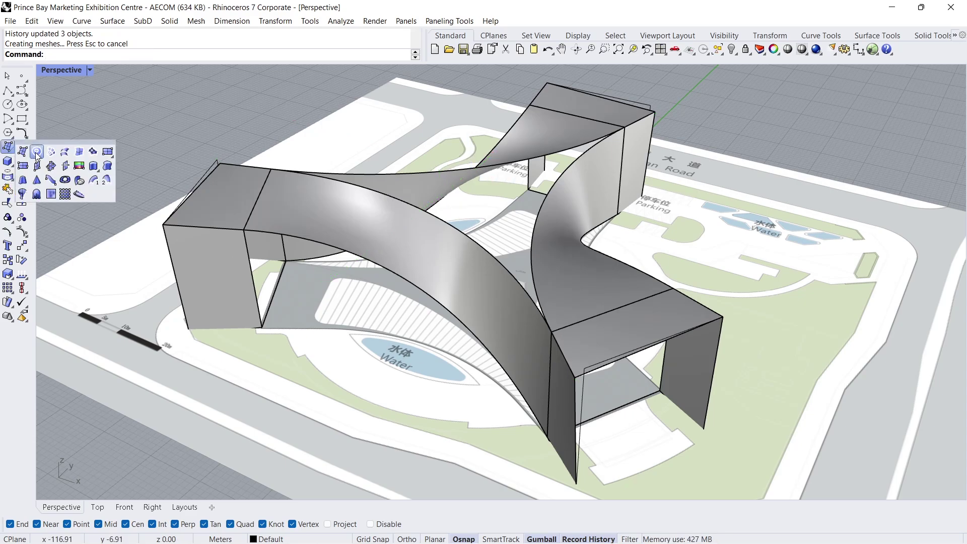
{"action": "left_click", "coordinate": [36, 152]}
{"action": "left_click", "coordinate": [345, 177]}
{"action": "left_click", "coordinate": [428, 222]}
{"action": "left_click", "coordinate": [532, 255]}
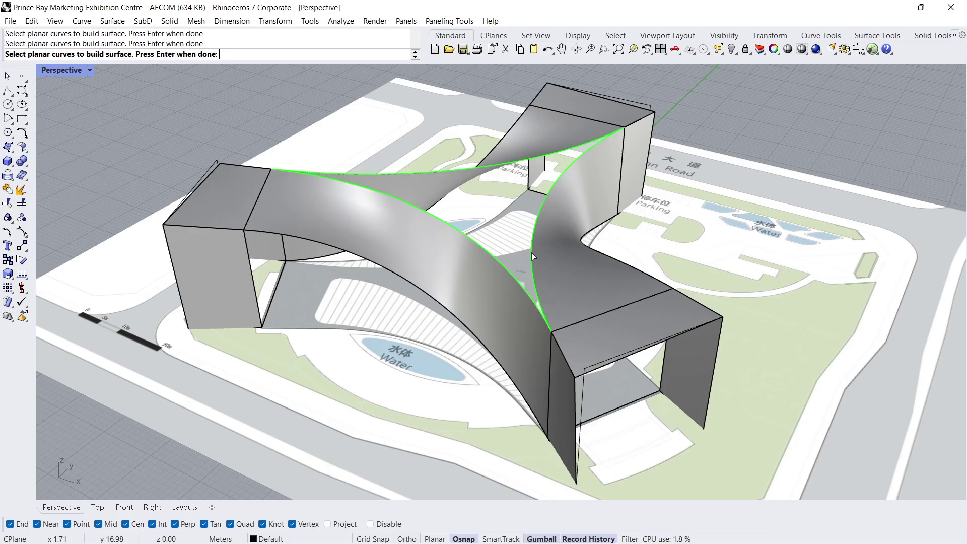
{"action": "key", "text": "Return"}
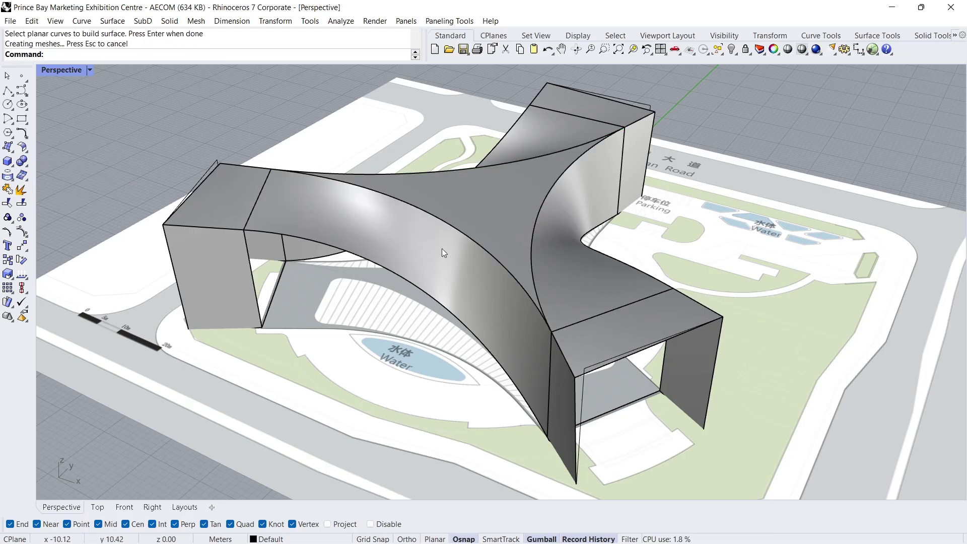
Extrude the three lower curved edges of the blend surfaces vertically downward well past the ground plane to form walls
{"action": "left_click", "coordinate": [312, 241], "text": "ctrl+shift"}
{"action": "left_click", "coordinate": [505, 134], "text": "ctrl+shift"}
{"action": "left_click", "coordinate": [615, 259], "text": "ctrl+shift"}
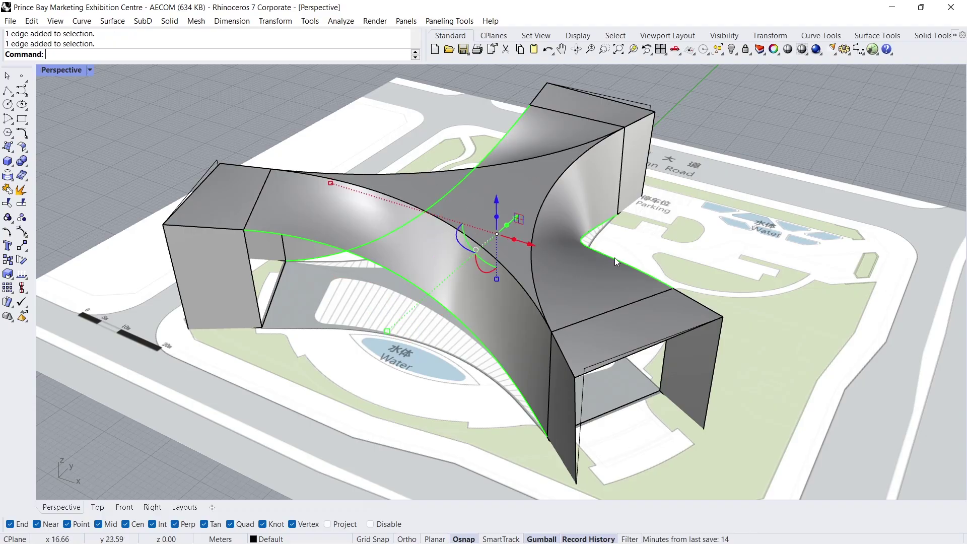
{"action": "left_click_drag", "start_coordinate": [496, 221], "coordinate": [478, 450]}
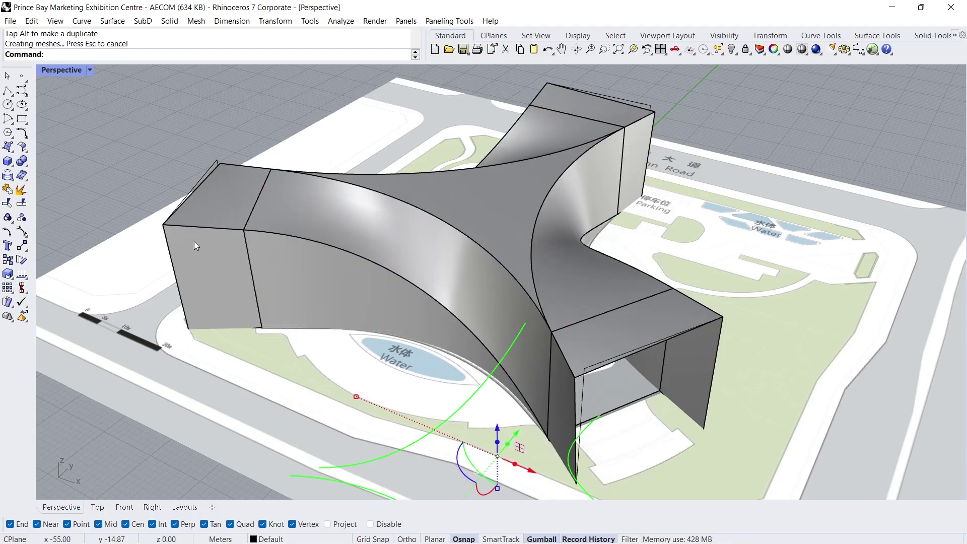
{"action": "key", "text": "Escape"}
Create a rectangular plane surface on the ground that spans the whole building footprint
{"action": "right_click_drag", "start_coordinate": [393, 352], "coordinate": [409, 369]}
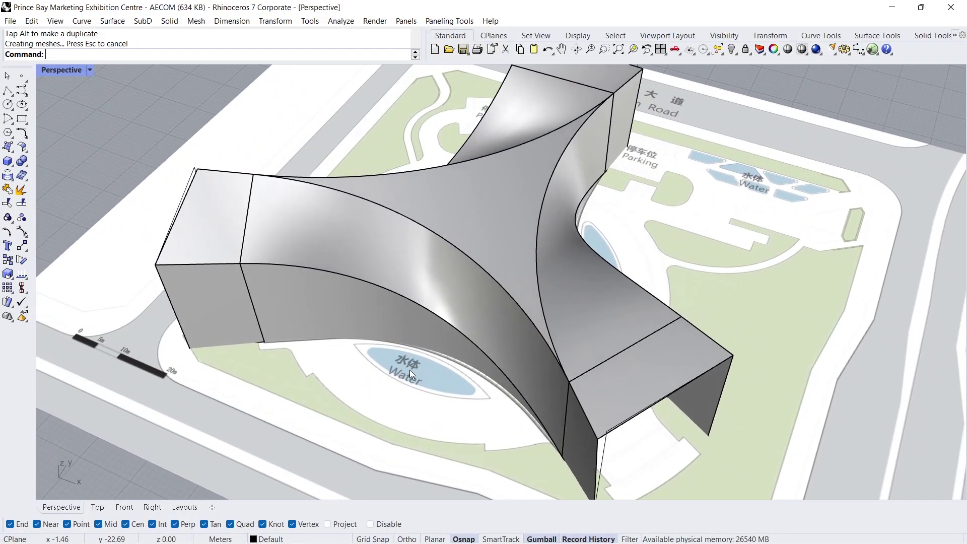
{"action": "scroll", "coordinate": [426, 241], "scroll_direction": "down", "scroll_amount": 5}
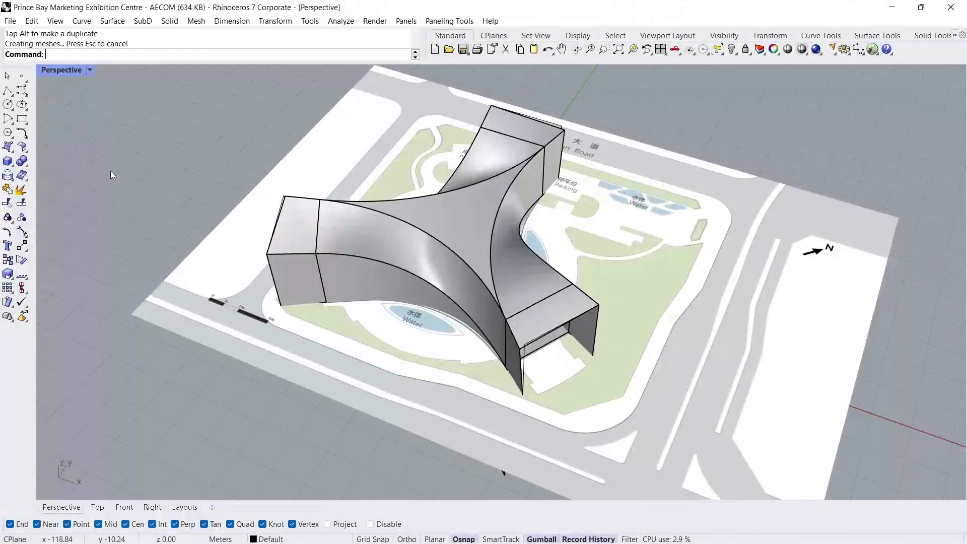
{"action": "left_click", "coordinate": [12, 152]}
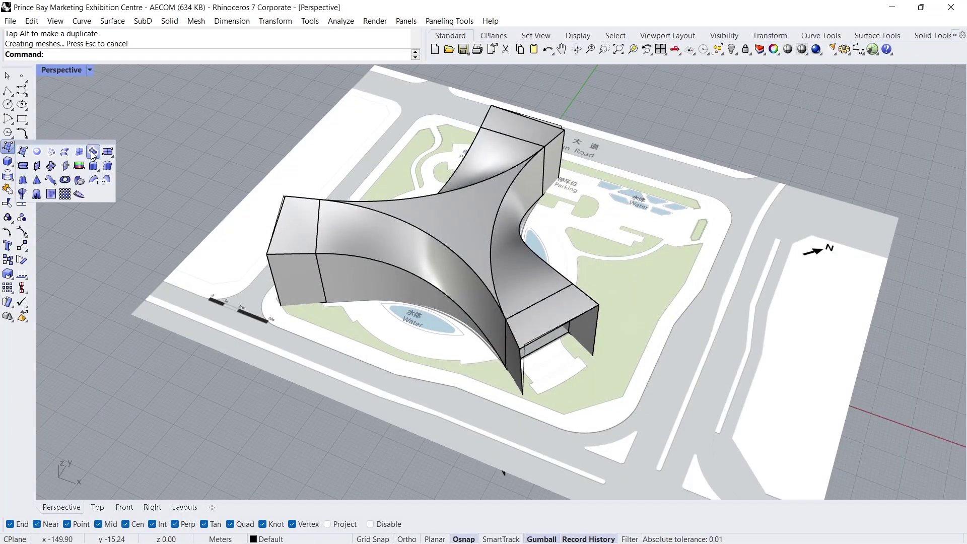
{"action": "left_click", "coordinate": [107, 152]}
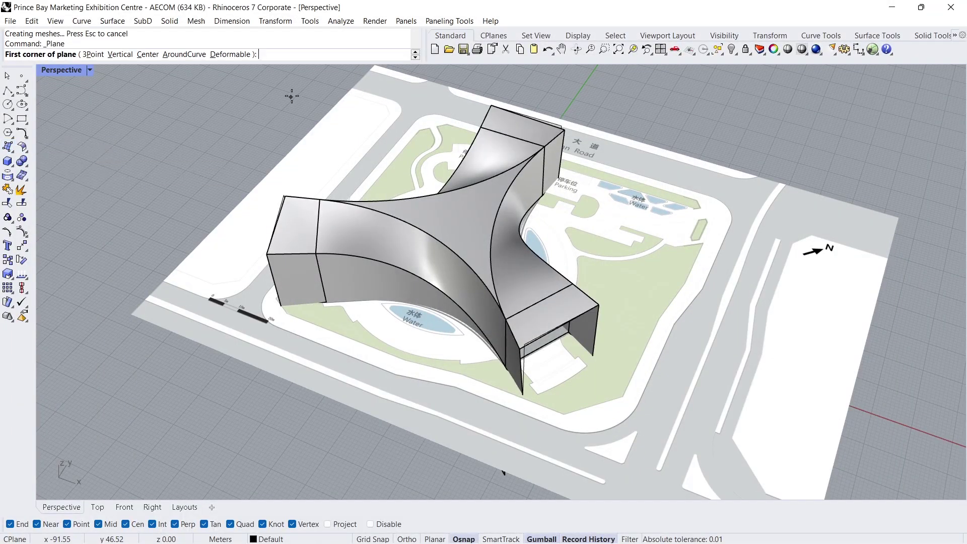
{"action": "left_click", "coordinate": [301, 84]}
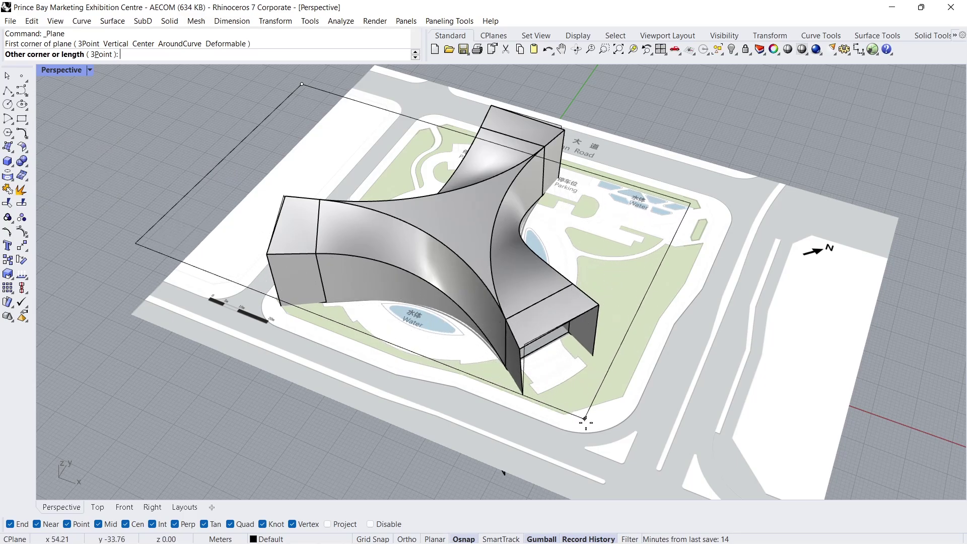
{"action": "left_click", "coordinate": [592, 446]}
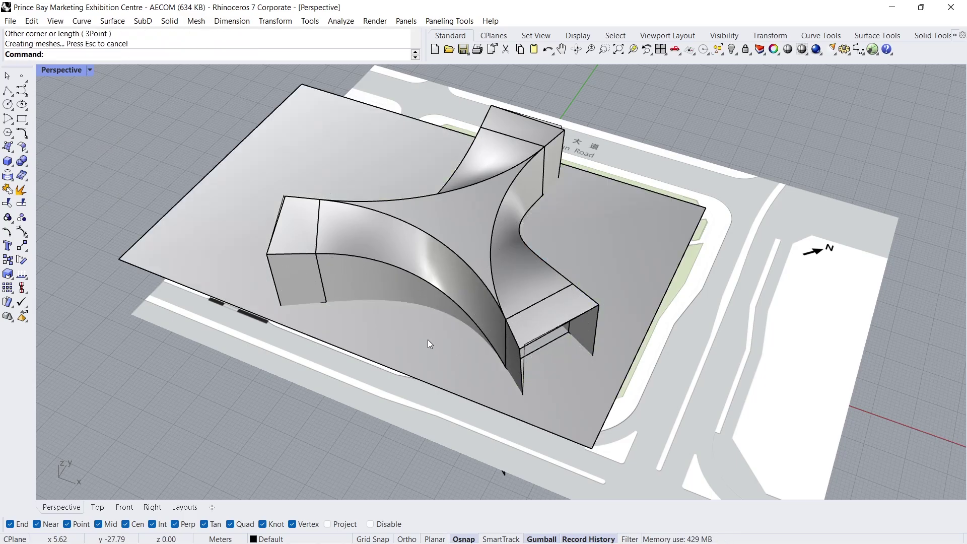
Trim off the wall portions below ground, using the ground plane surface as the cutting object
{"action": "right_click_drag", "start_coordinate": [416, 336], "coordinate": [426, 259]}
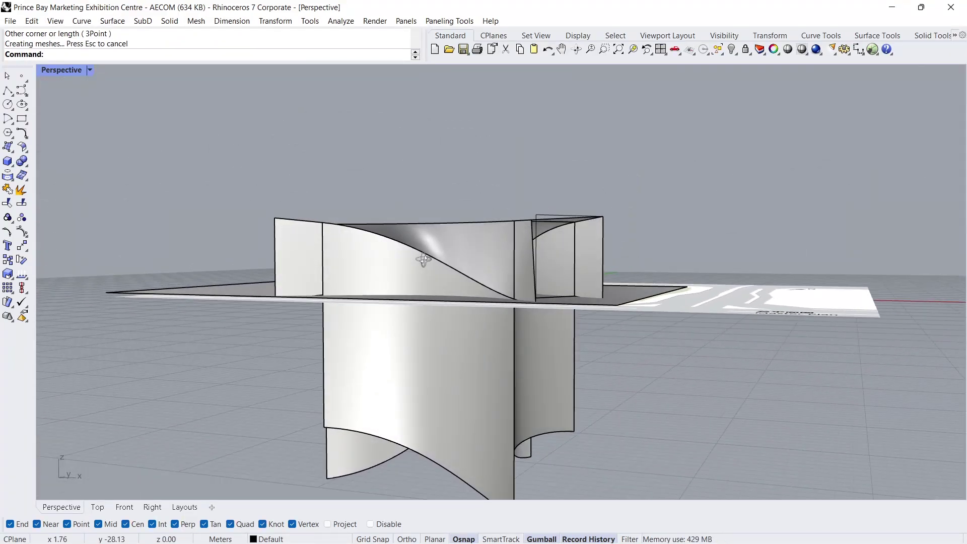
{"action": "left_click", "coordinate": [20, 192]}
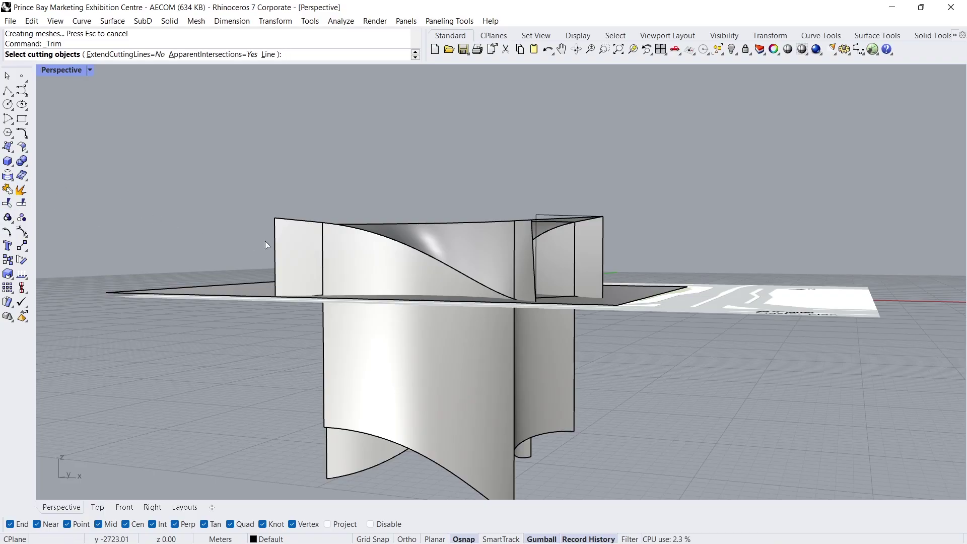
{"action": "left_click", "coordinate": [426, 301]}
{"action": "key", "text": "Return"}
{"action": "left_click_drag", "start_coordinate": [616, 340], "coordinate": [277, 385]}
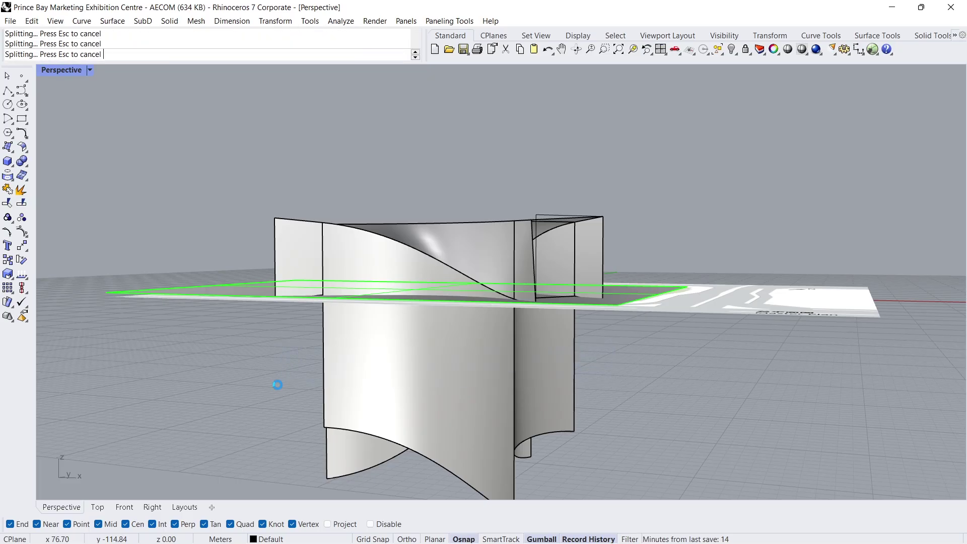
{"action": "key", "text": "Return"}
Delete the ground cutting plane and the three lofted end volumes, keeping the blend surfaces, walls and central roof
{"action": "right_click_drag", "start_coordinate": [323, 285], "coordinate": [331, 327]}
{"action": "left_click", "coordinate": [331, 324]}
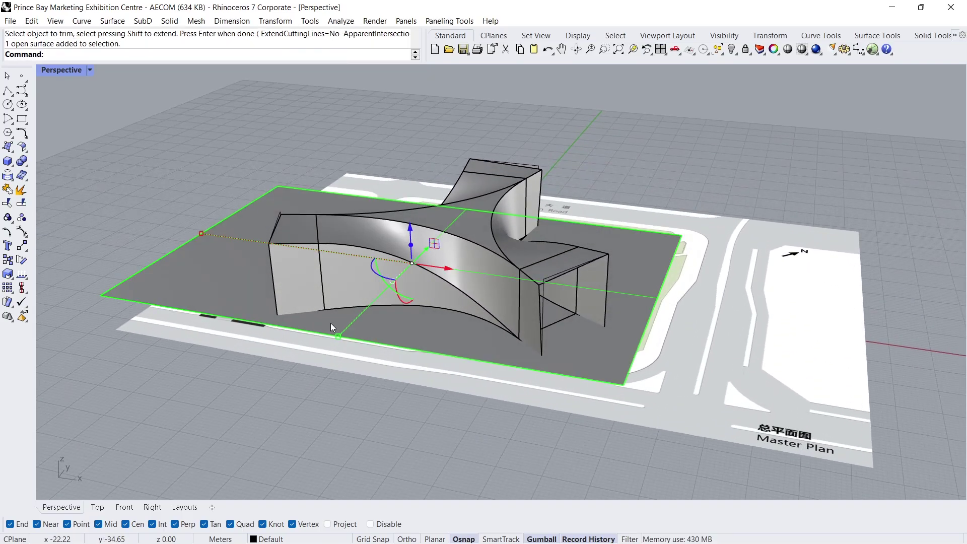
{"action": "key", "text": "Delete"}
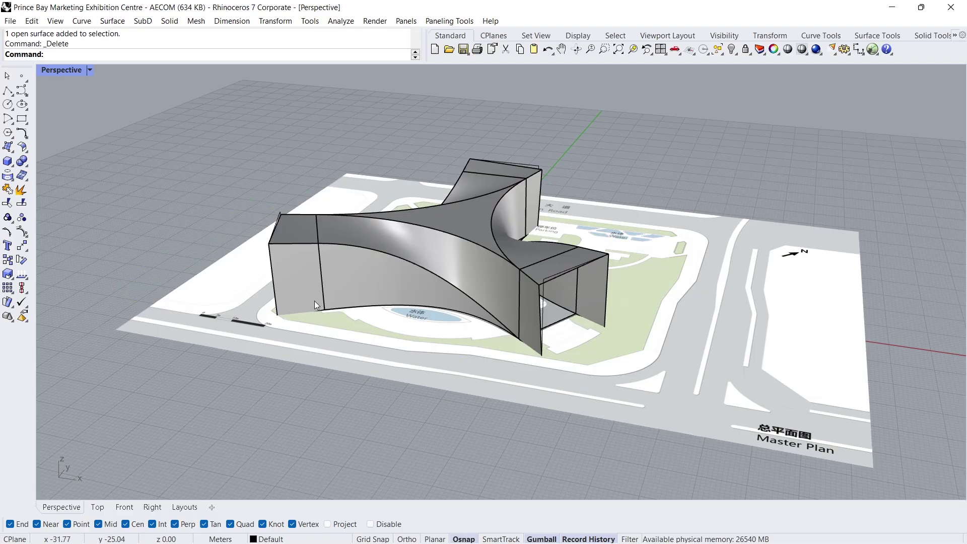
{"action": "left_click", "coordinate": [299, 276]}
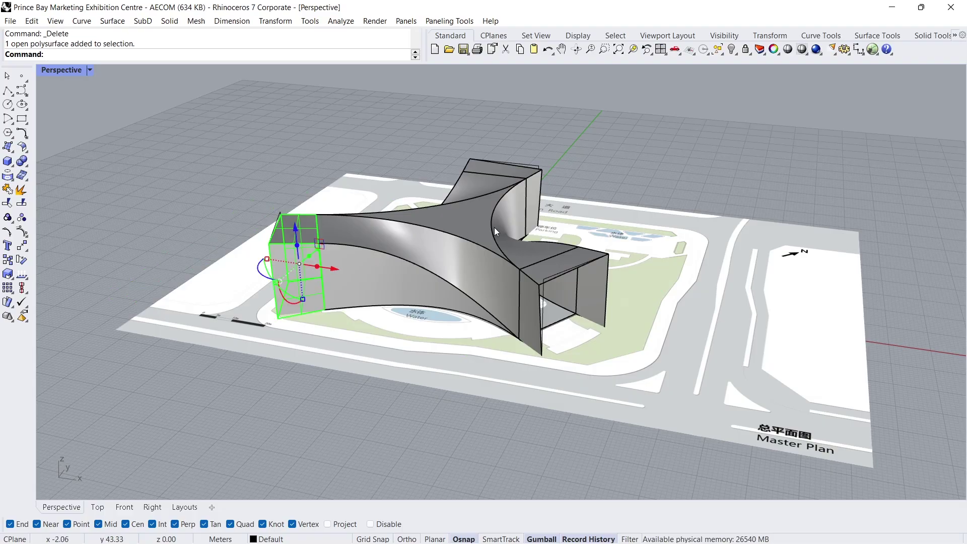
{"action": "left_click", "coordinate": [534, 195], "text": "shift"}
{"action": "left_click", "coordinate": [589, 291], "text": "shift"}
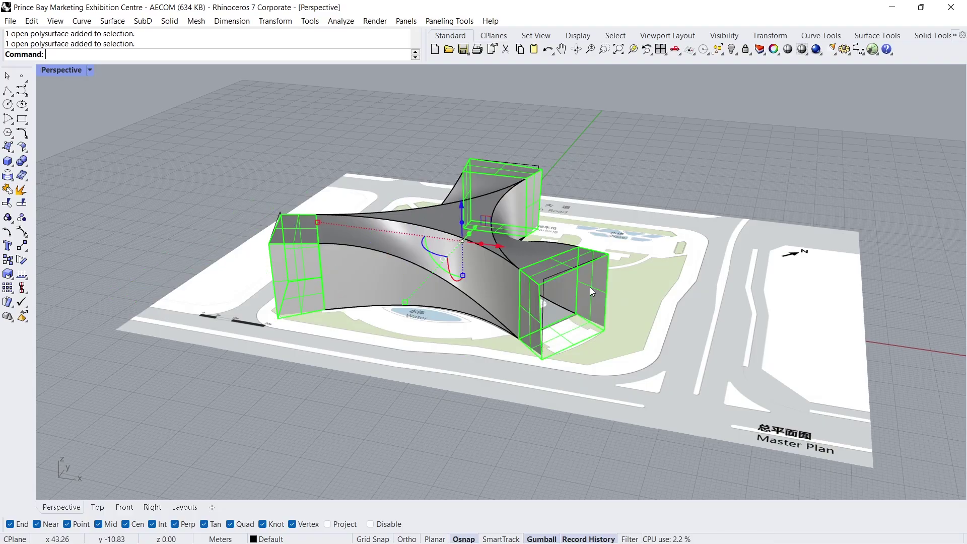
{"action": "key", "text": "Delete"}
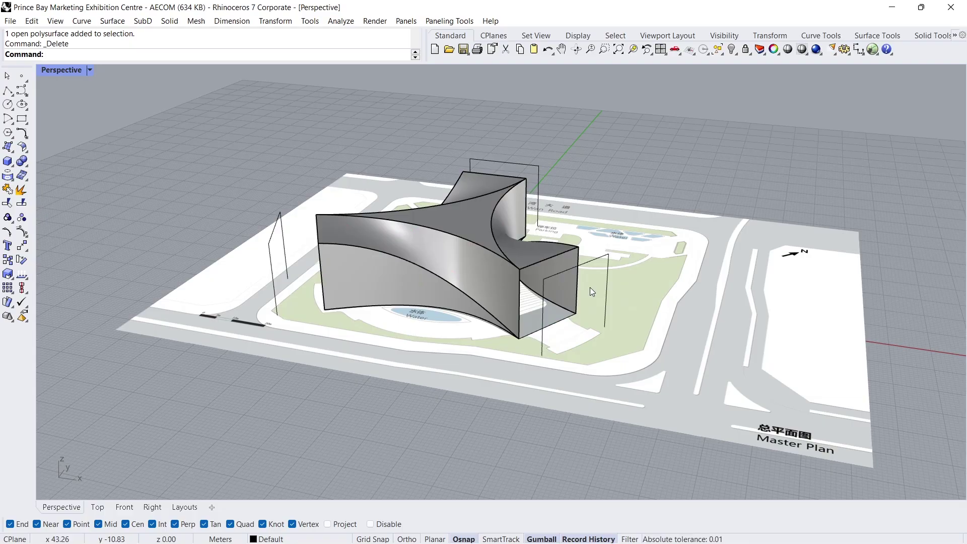
Select all curves in the model and delete them to remove the leftover section profiles
{"action": "left_click", "coordinate": [613, 36]}
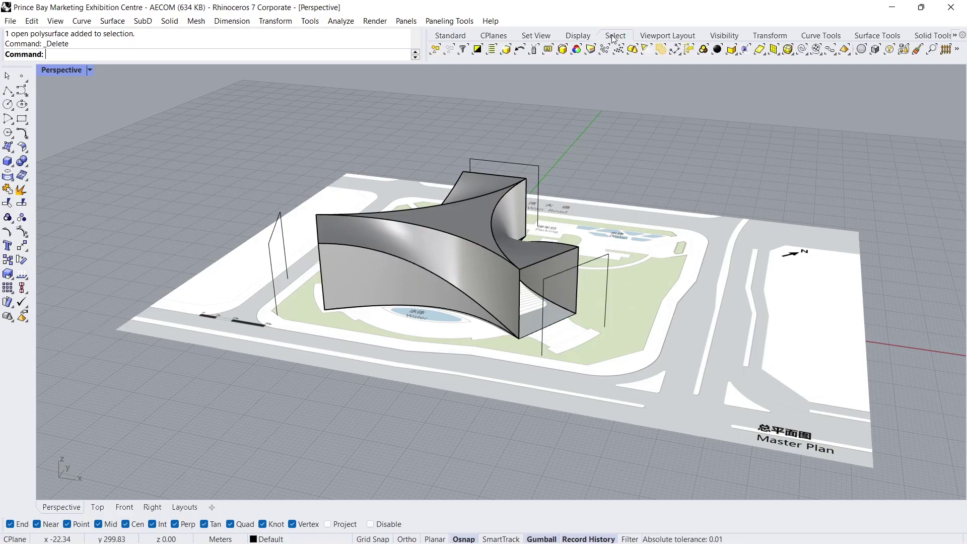
{"action": "left_click", "coordinate": [801, 48]}
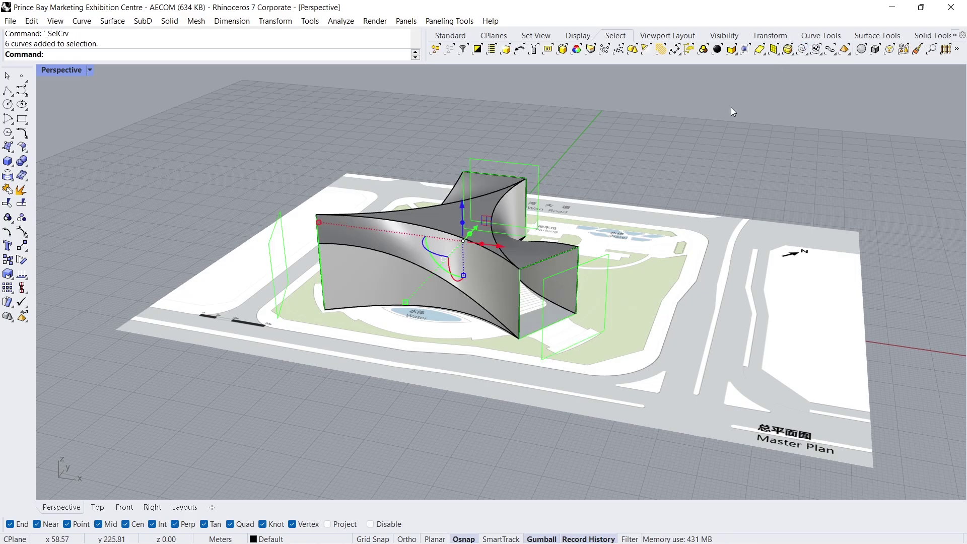
{"action": "key", "text": "Delete"}
Duplicate the border of the large curved blend surface facing the oval water pool as a curve
{"action": "right_click_drag", "start_coordinate": [570, 216], "coordinate": [514, 253]}
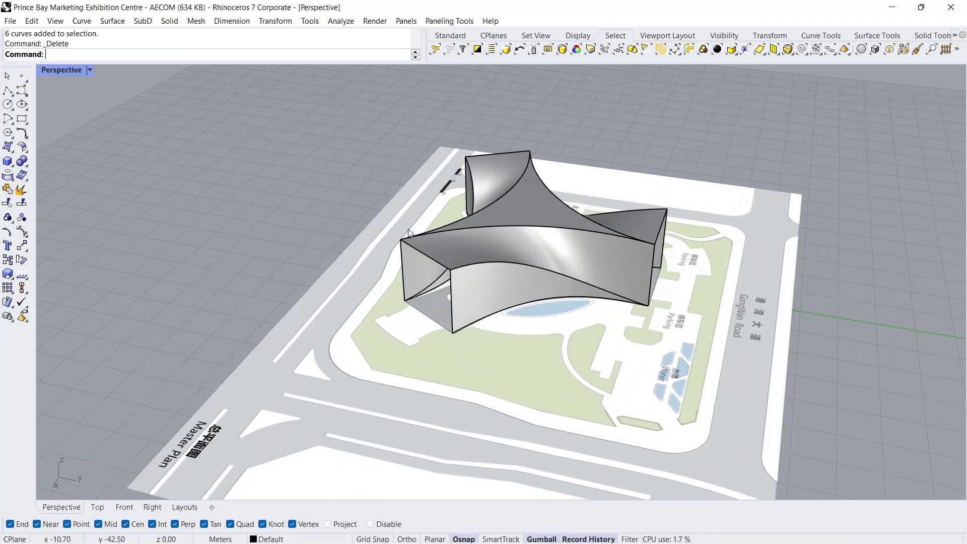
{"action": "left_click", "coordinate": [516, 254]}
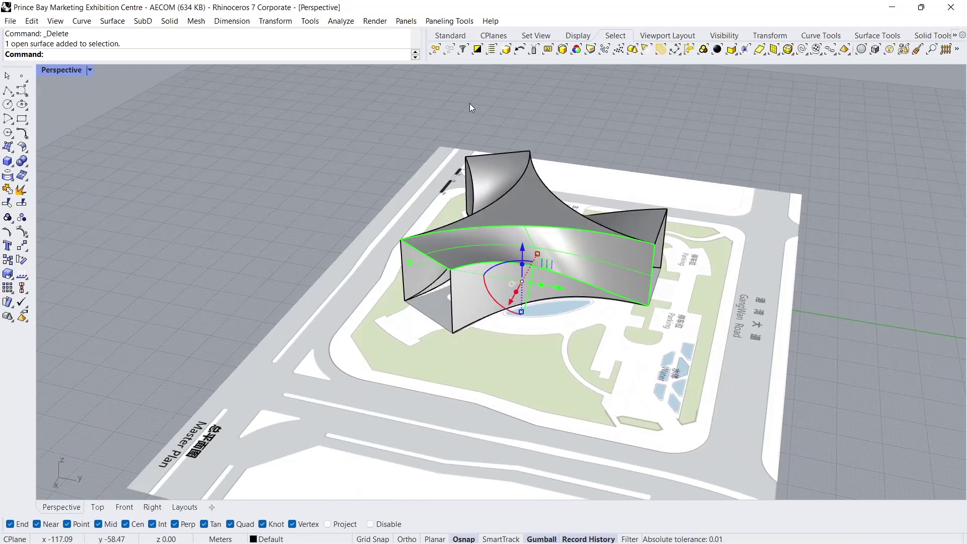
{"action": "left_click", "coordinate": [454, 38]}
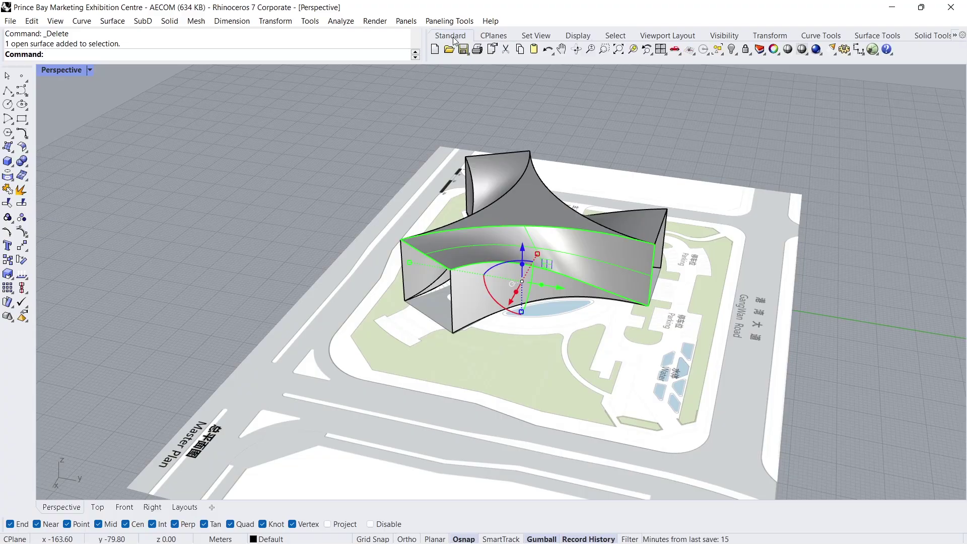
{"action": "left_click", "coordinate": [632, 50]}
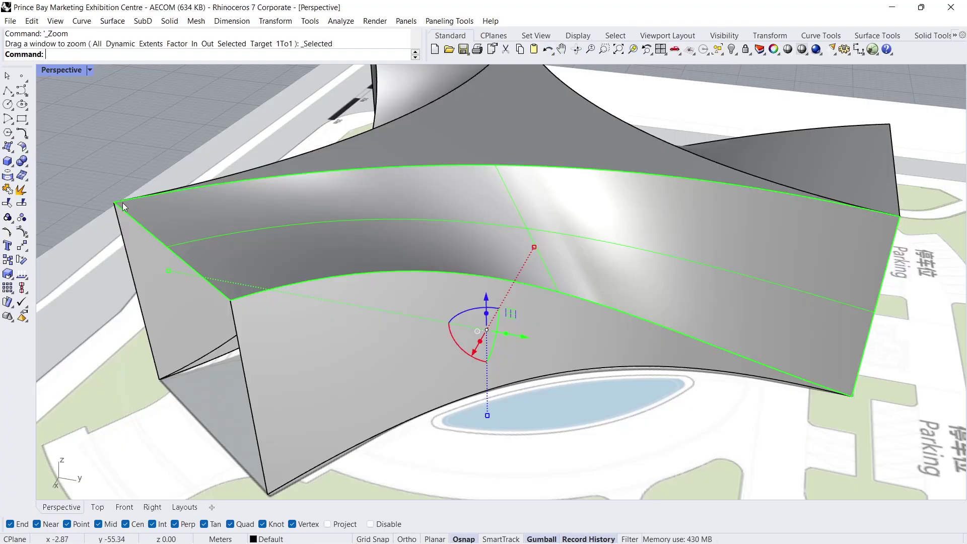
{"action": "left_click", "coordinate": [13, 179]}
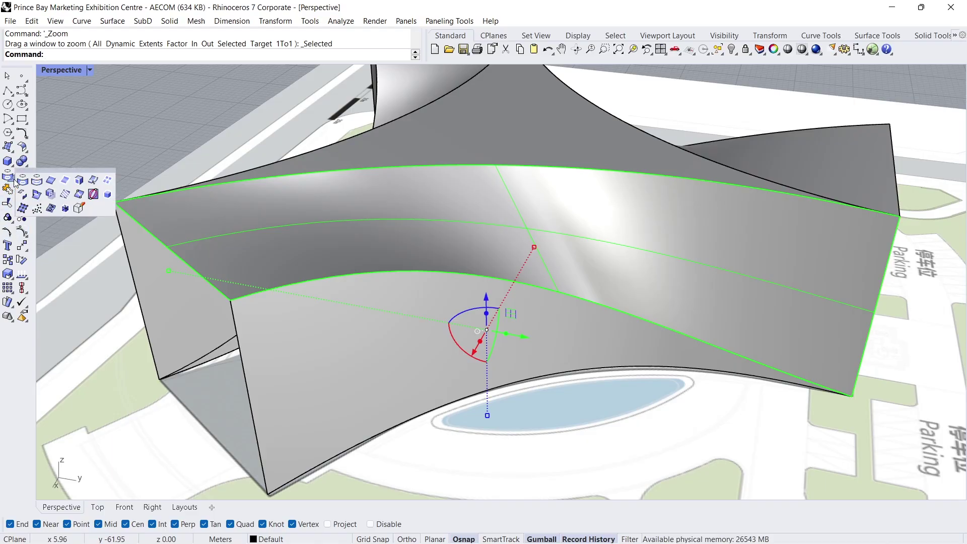
{"action": "left_click", "coordinate": [65, 180]}
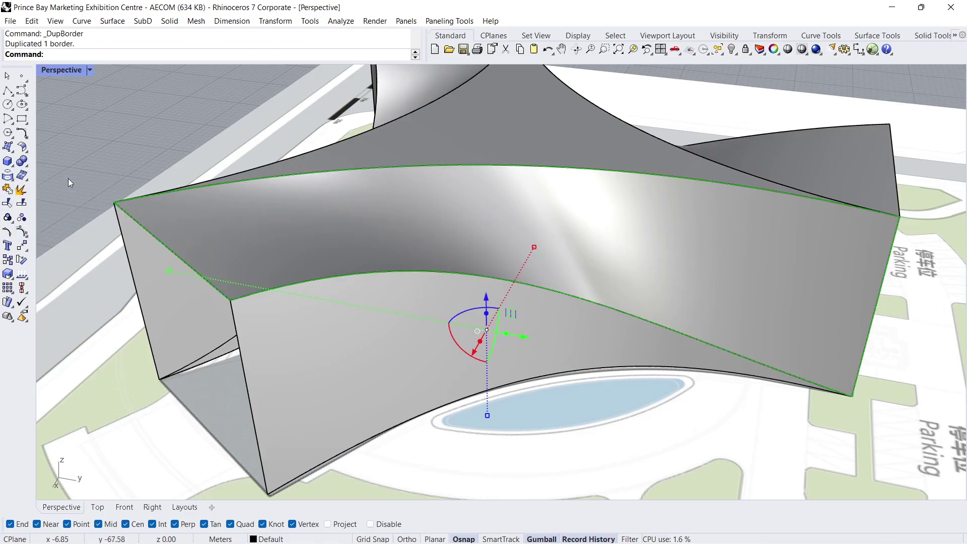
Offset the duplicated border curve inward by 1 m on the blend surface
{"action": "left_click", "coordinate": [28, 140]}
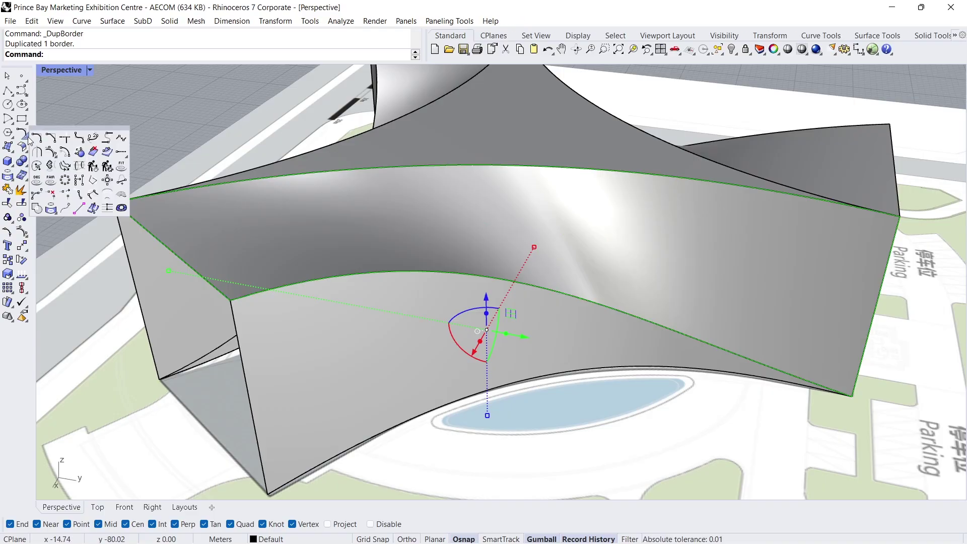
{"action": "left_click", "coordinate": [108, 152]}
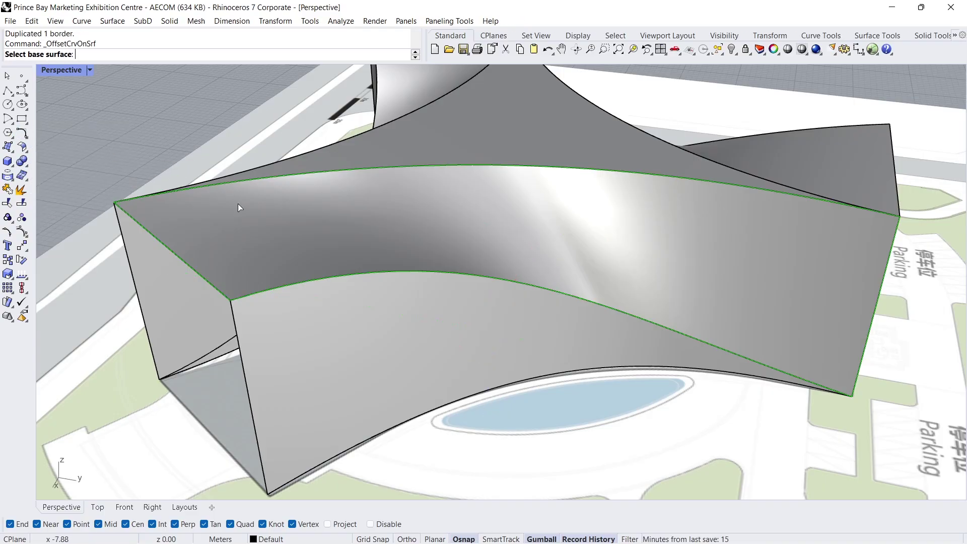
{"action": "left_click", "coordinate": [289, 223]}
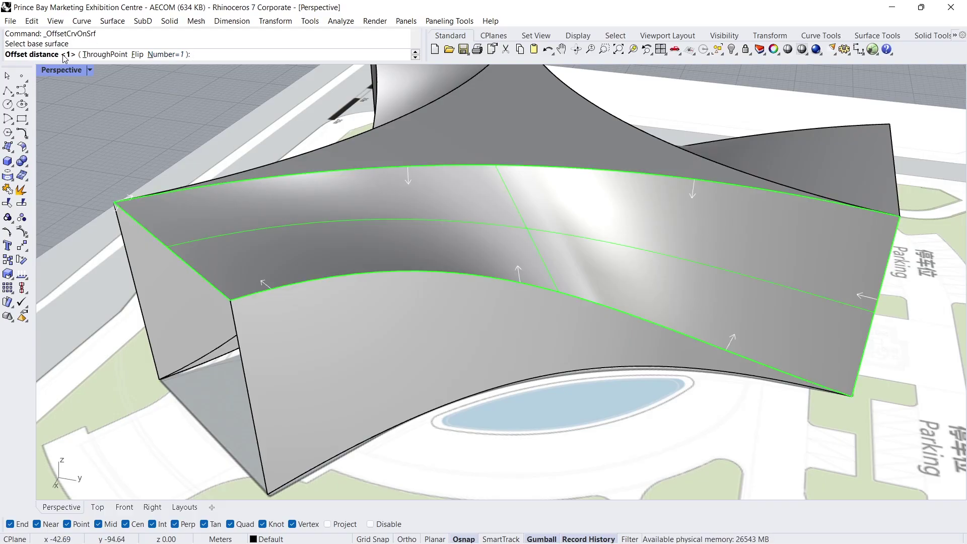
{"action": "right_click", "coordinate": [264, 192]}
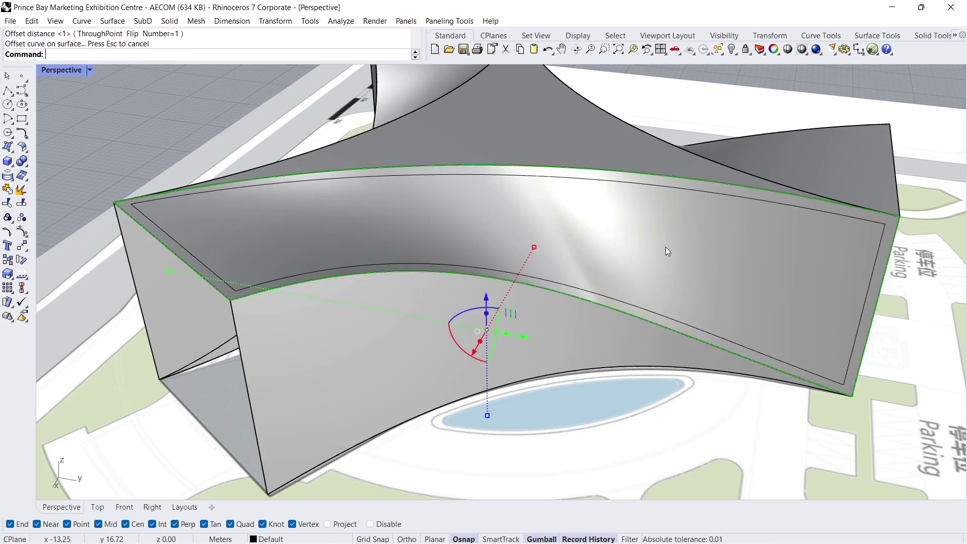
In plan, draw a line about 15.4 m long across the offset outline, following the end of the striped area on the site plan
{"action": "mouse_move", "coordinate": [685, 248]}
{"action": "right_mouse_down"}
{"action": "mouse_move", "coordinate": [611, 254]}
{"action": "mouse_move", "coordinate": [677, 254]}
{"action": "right_mouse_up"}
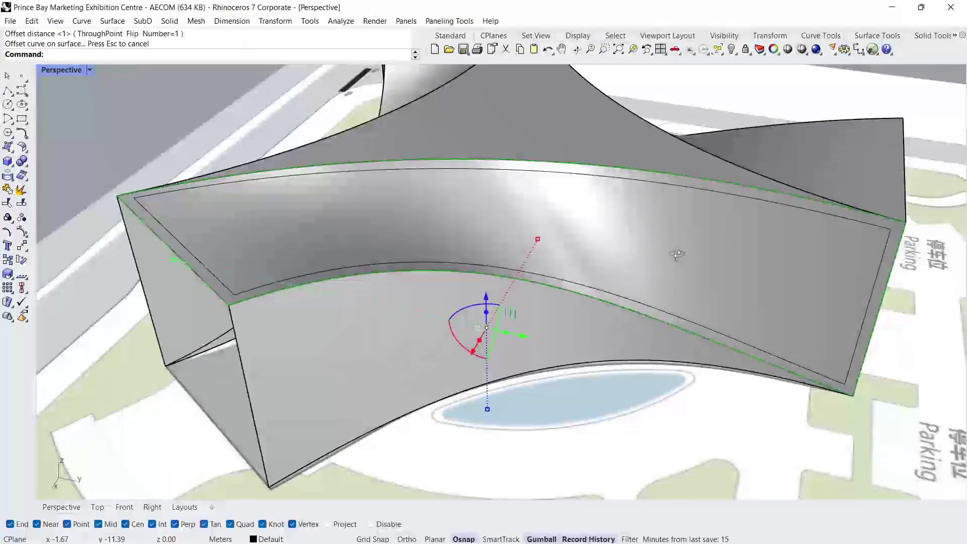
{"action": "left_click", "coordinate": [97, 507]}
{"action": "scroll", "coordinate": [622, 363], "scroll_direction": "up", "scroll_amount": 5}
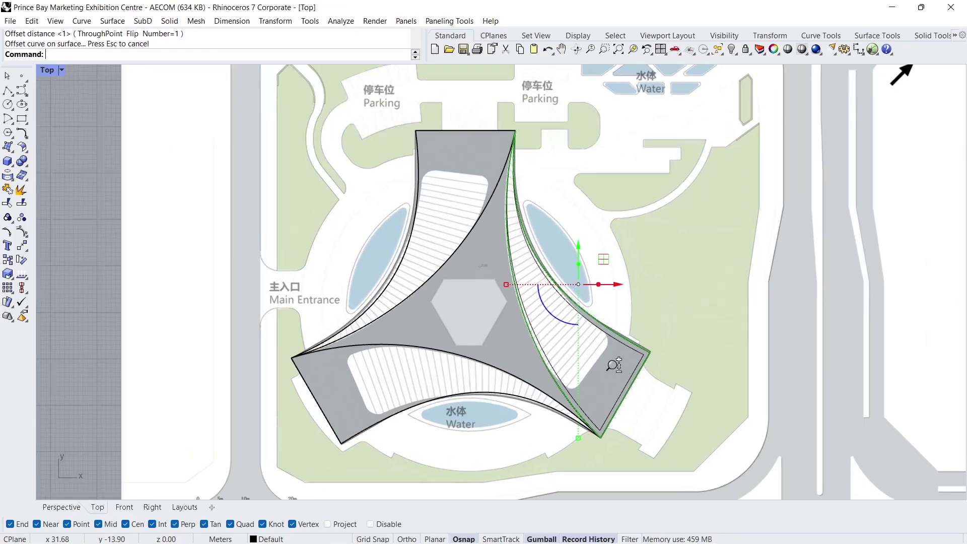
{"action": "scroll", "coordinate": [609, 331], "scroll_direction": "up", "scroll_amount": 3}
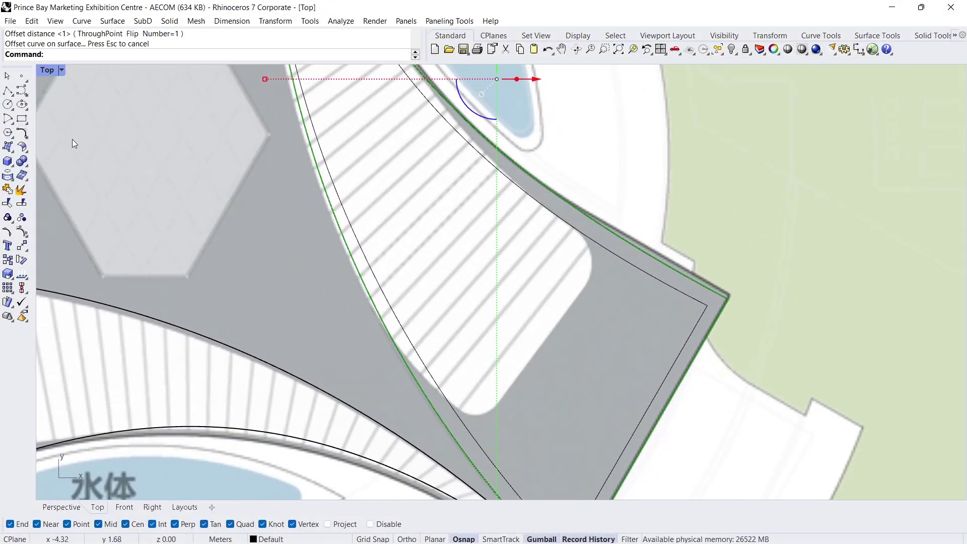
{"action": "key", "text": "ctrl+z"}
{"action": "left_click", "coordinate": [8, 91]}
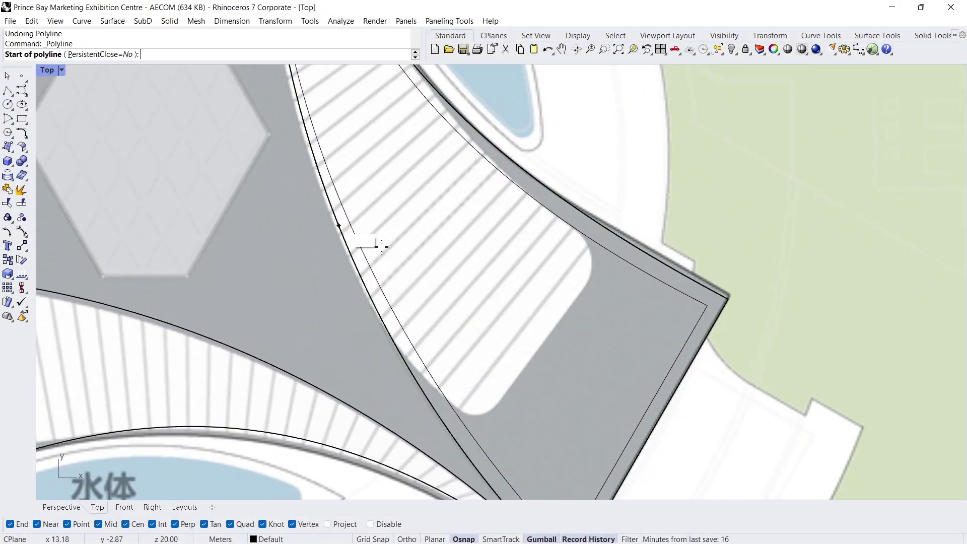
{"action": "left_click", "coordinate": [468, 433]}
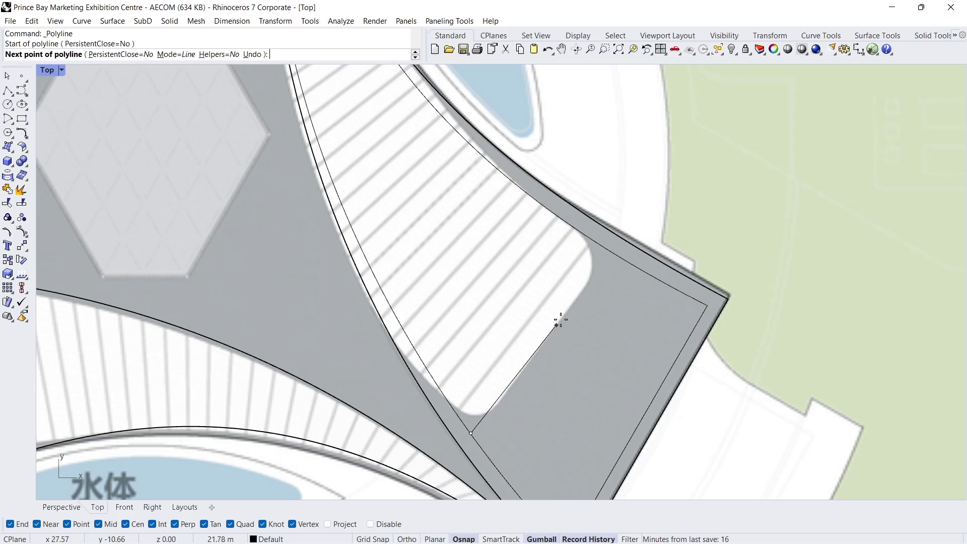
{"action": "left_click", "coordinate": [609, 253]}
{"action": "key", "text": "Return"}
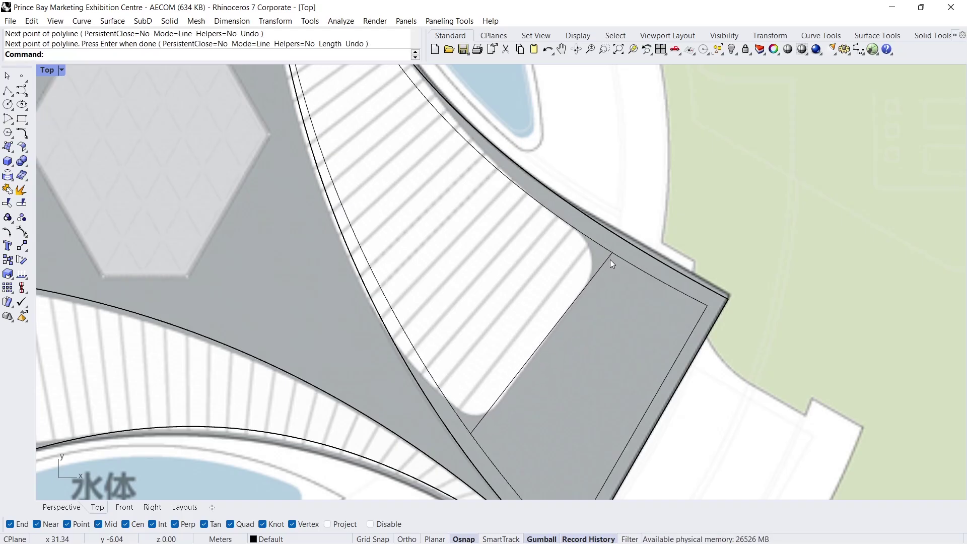
Trim away the end of the offset outline beyond the cross line, using the line as the cutting object
{"action": "left_click", "coordinate": [69, 507]}
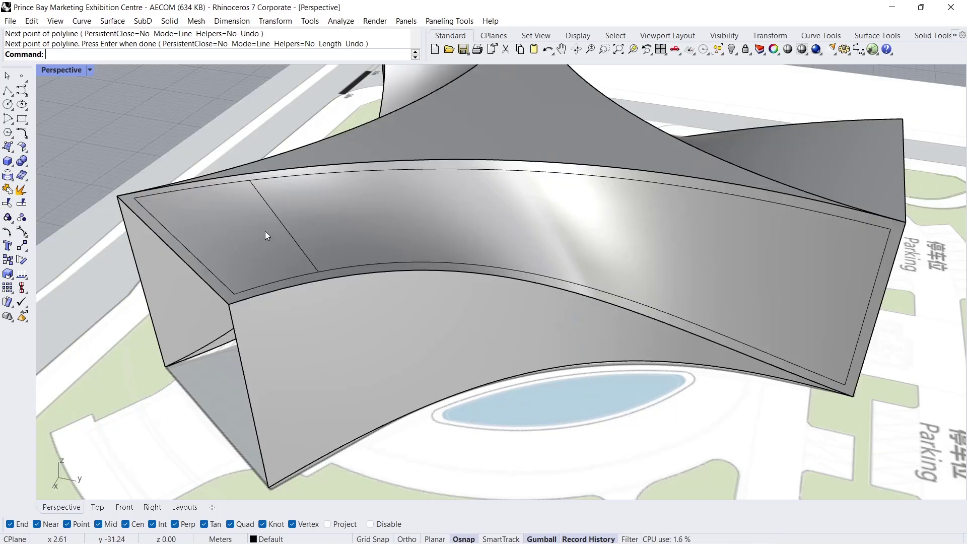
{"action": "scroll", "coordinate": [265, 231], "scroll_direction": "up", "scroll_amount": 3}
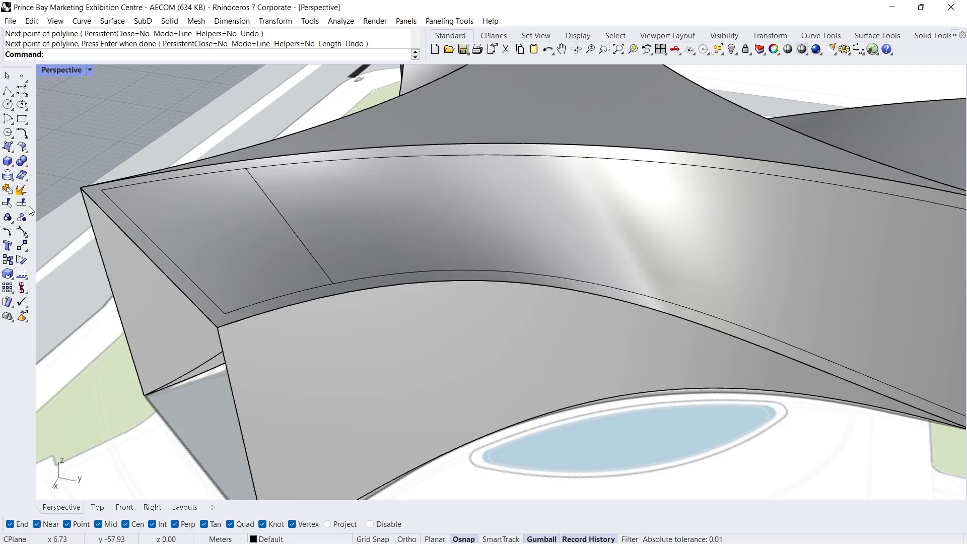
{"action": "left_click", "coordinate": [11, 203]}
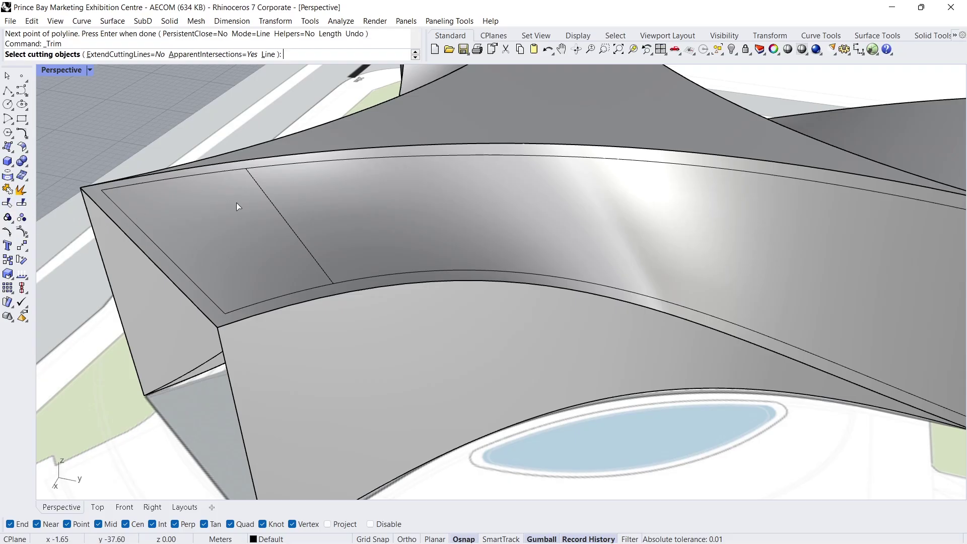
{"action": "left_click", "coordinate": [273, 204]}
{"action": "key", "text": "Return"}
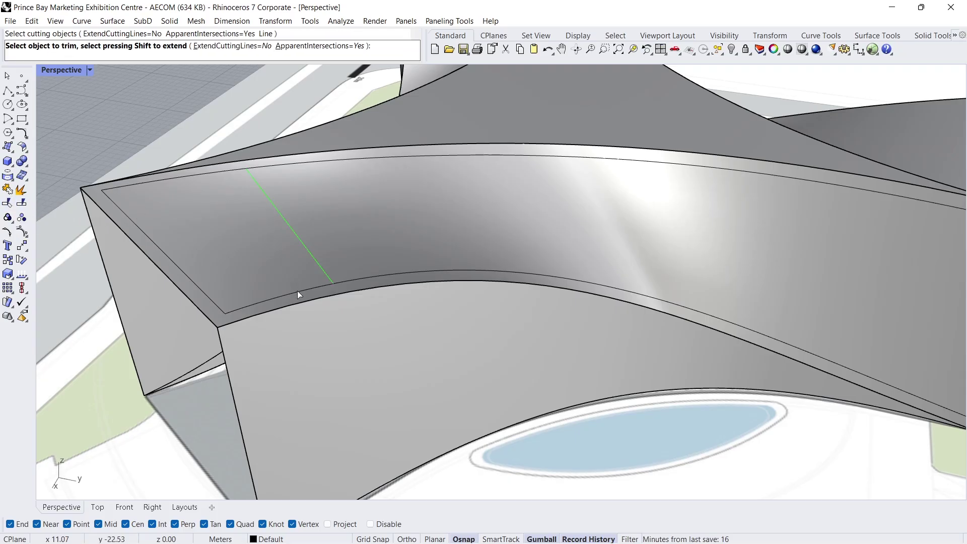
{"action": "left_click", "coordinate": [298, 291]}
{"action": "right_click_drag", "start_coordinate": [280, 235], "coordinate": [302, 264]}
{"action": "key", "text": "Return"}
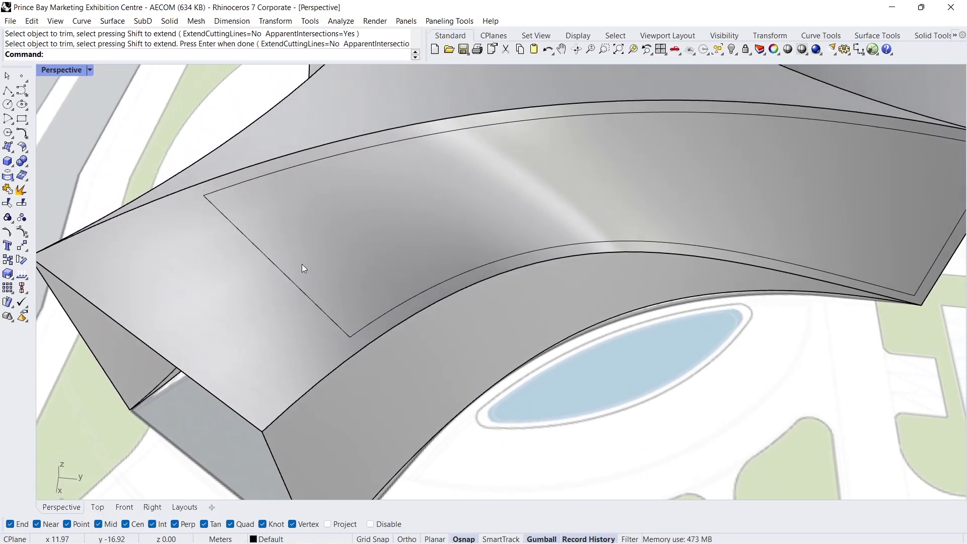
Delete a 3 m sub-curve from the roof-side end of the cross line, starting at the corner
{"action": "left_click", "coordinate": [25, 135]}
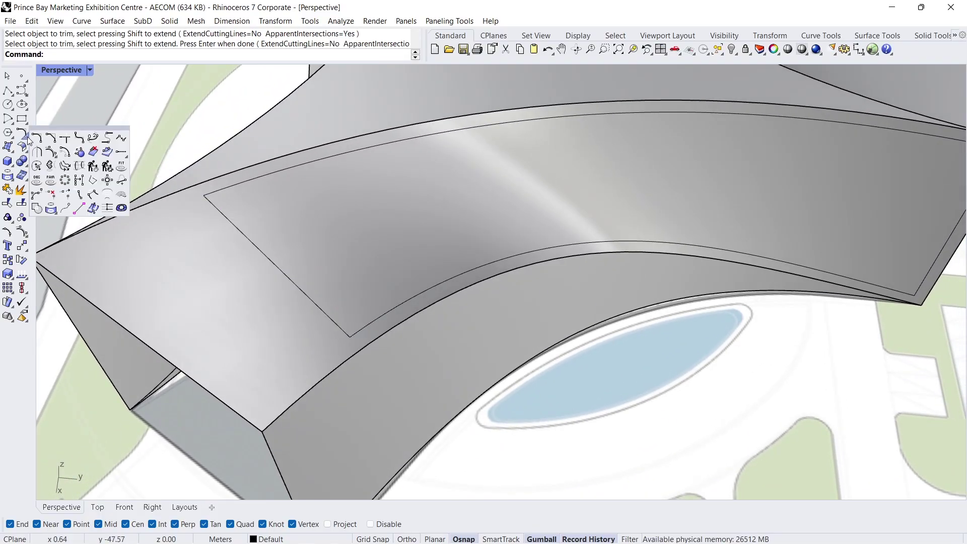
{"action": "left_click", "coordinate": [51, 194]}
{"action": "left_click", "coordinate": [210, 204]}
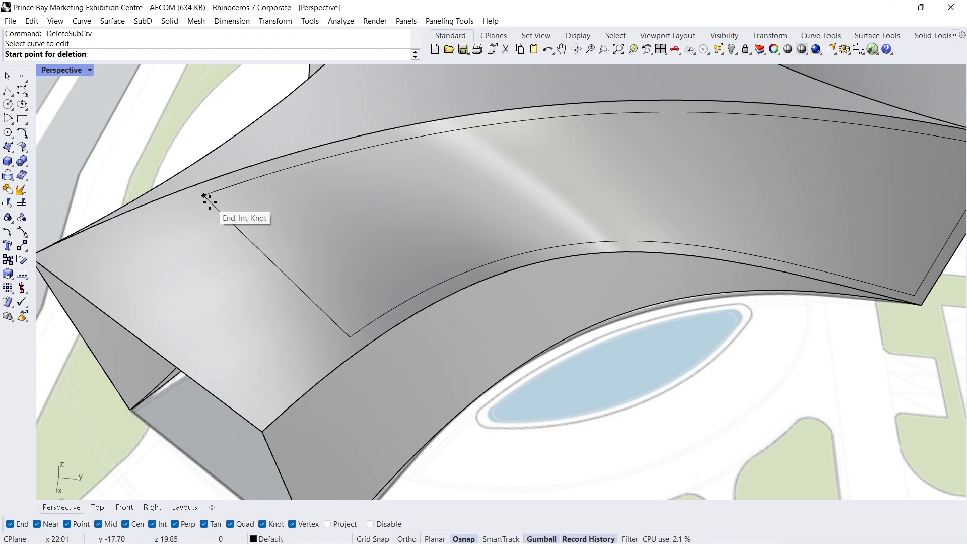
{"action": "left_click", "coordinate": [211, 205]}
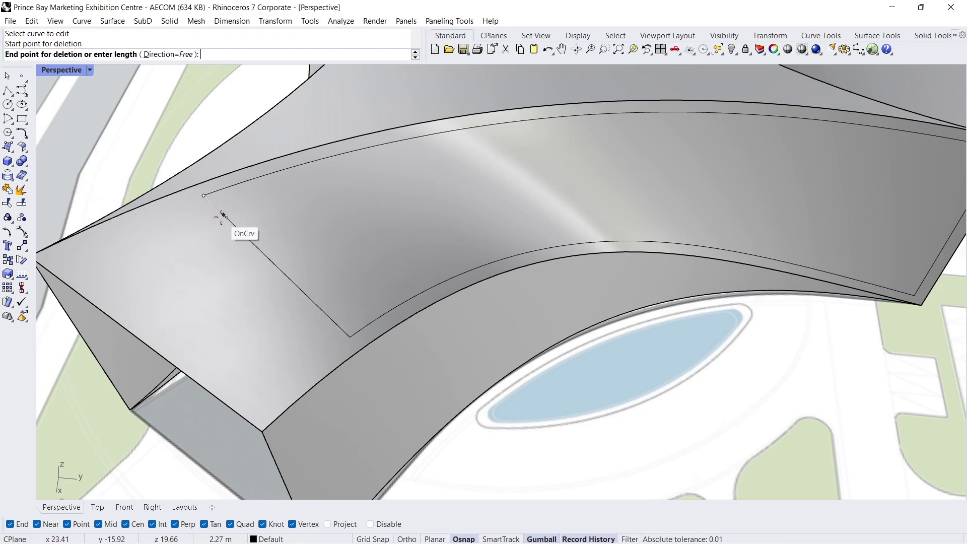
{"action": "type", "text": "3"}
{"action": "key", "text": "Return"}
{"action": "key", "text": "Return"}
{"action": "key", "text": "Return"}
Delete a short piece of the offset outline's roof-side edge, starting at its corner with the cross line
{"action": "left_click", "coordinate": [215, 196]}
{"action": "left_click", "coordinate": [204, 195]}
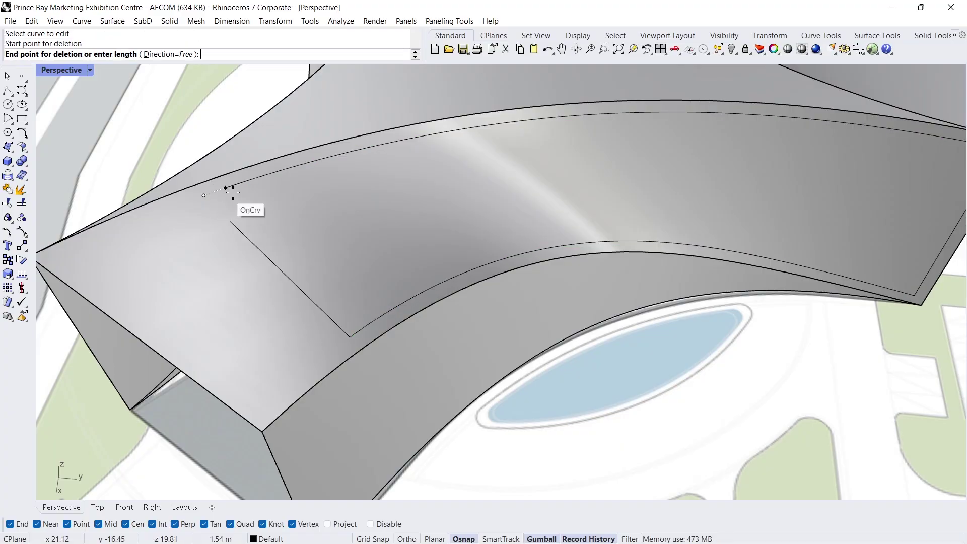
{"action": "left_click", "coordinate": [275, 197]}
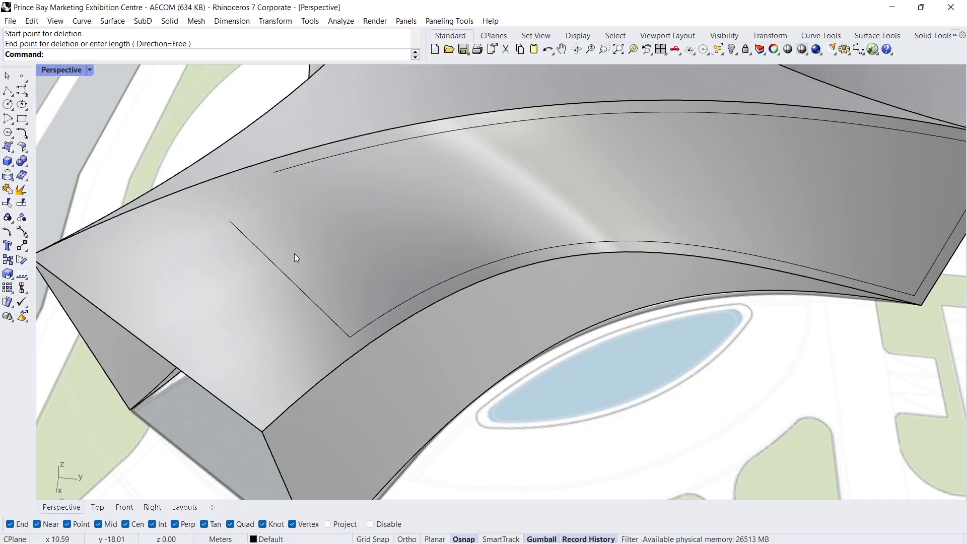
Delete a 3 m sub-curve from the lower end of the cross line, starting at the corner
{"action": "key", "text": "Return"}
{"action": "left_click", "coordinate": [309, 301]}
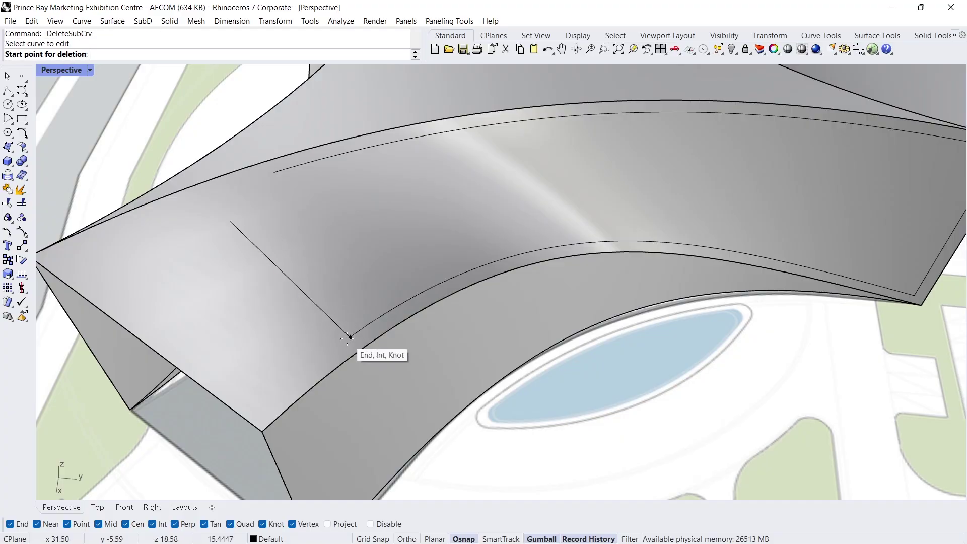
{"action": "left_click", "coordinate": [350, 337]}
{"action": "type", "text": "3"}
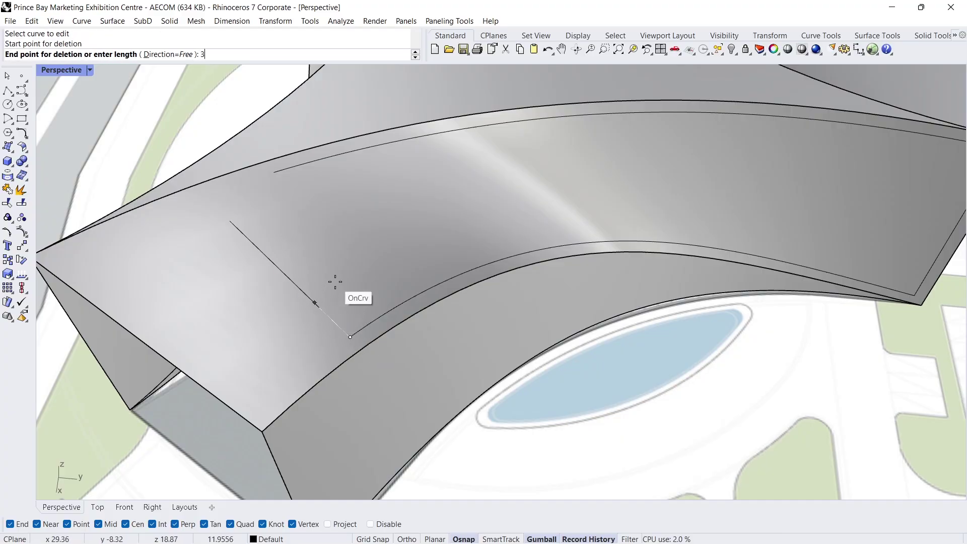
{"action": "key", "text": "Return"}
{"action": "key", "text": "Return"}
Delete a 5 m sub-curve from the offset outline's lower edge, starting at its corner with the cross line
{"action": "left_click", "coordinate": [359, 330]}
{"action": "left_click", "coordinate": [350, 337]}
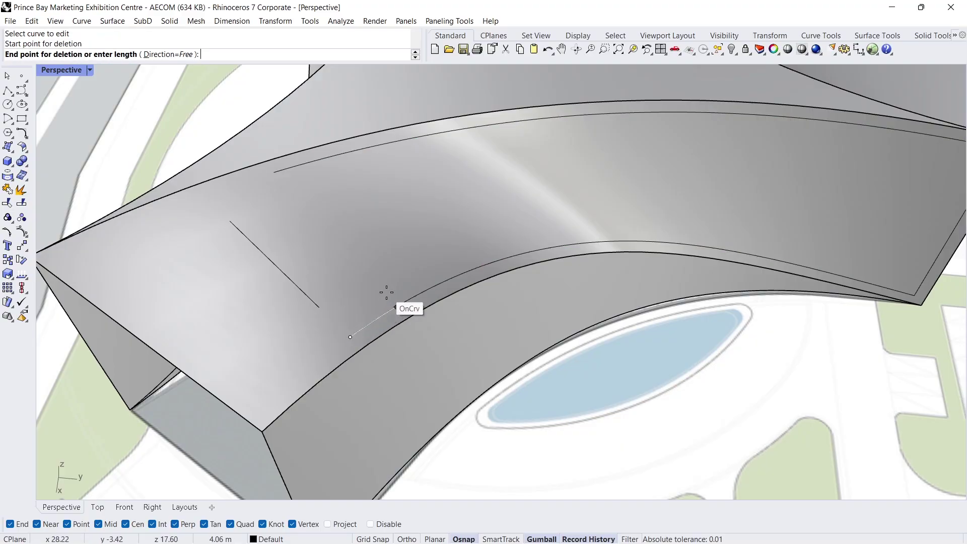
{"action": "type", "text": "5"}
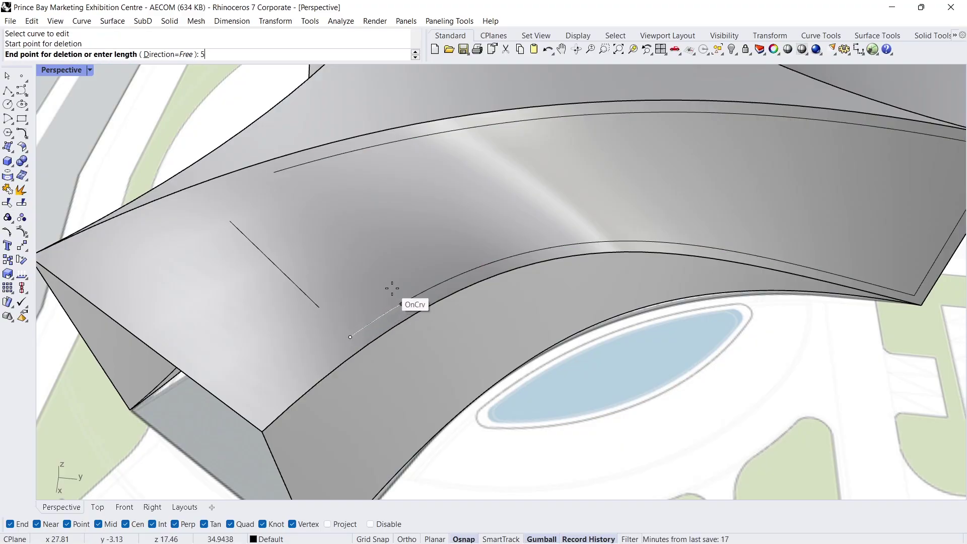
{"action": "key", "text": "Return"}
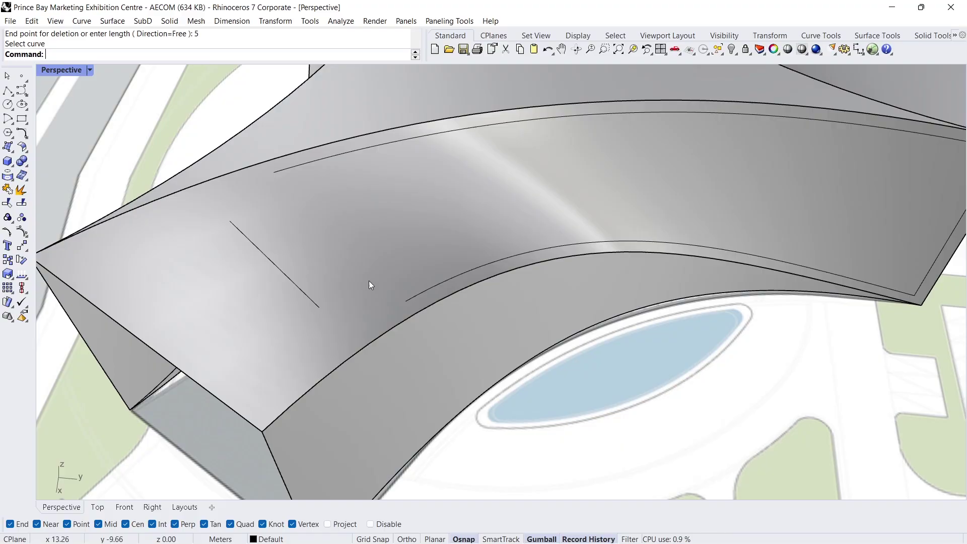
Blend the cross line's roof-side end to the offset outline with tangency at both ends, rounding that corner
{"action": "left_click", "coordinate": [24, 135]}
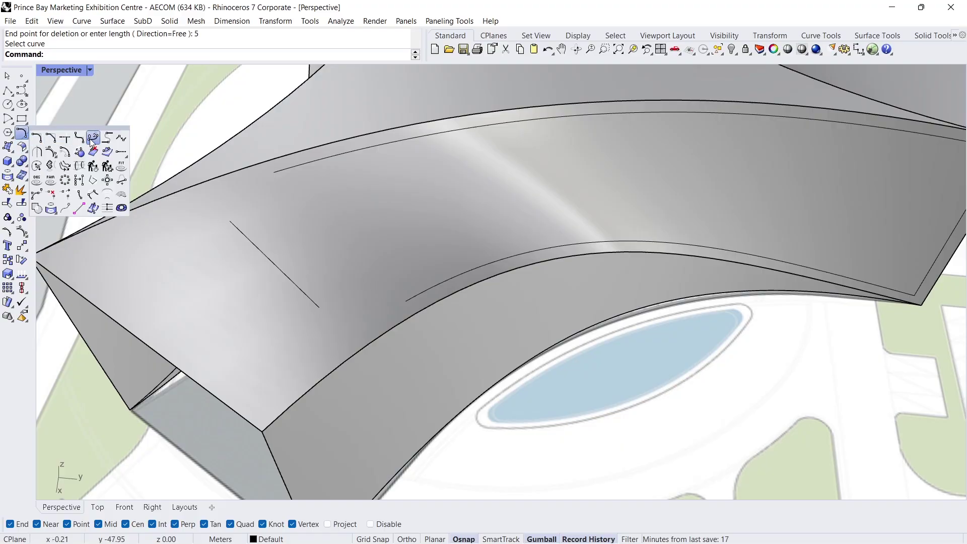
{"action": "left_click", "coordinate": [93, 138]}
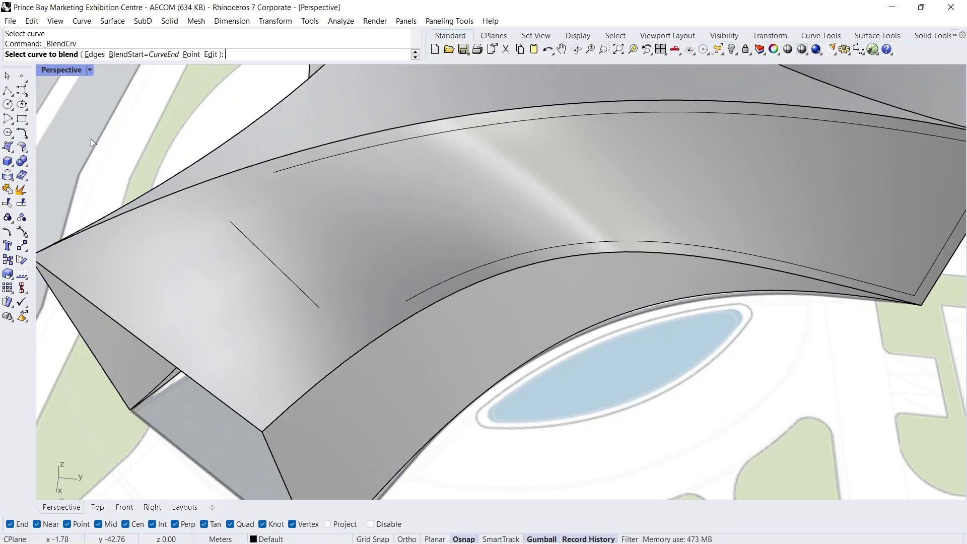
{"action": "left_click", "coordinate": [237, 227]}
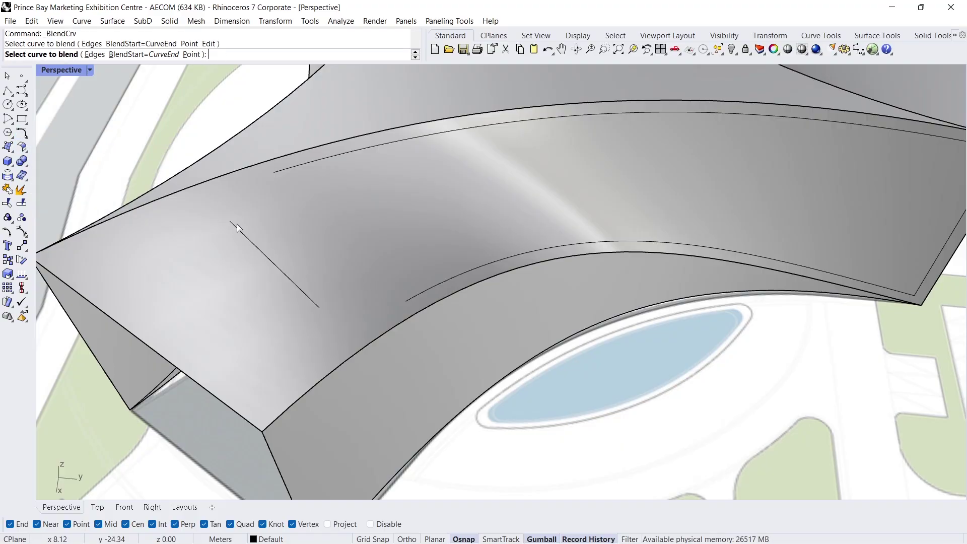
{"action": "left_click", "coordinate": [281, 169]}
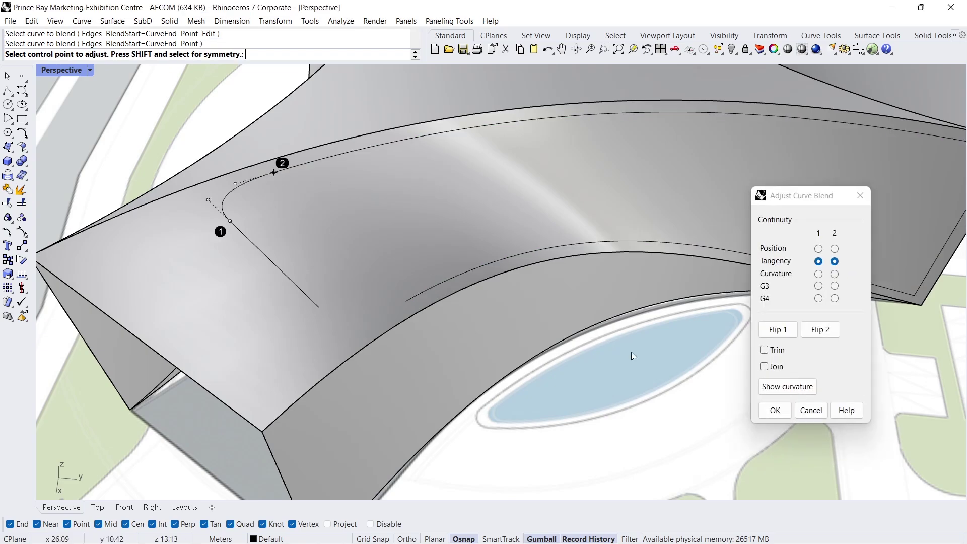
{"action": "left_click", "coordinate": [775, 410]}
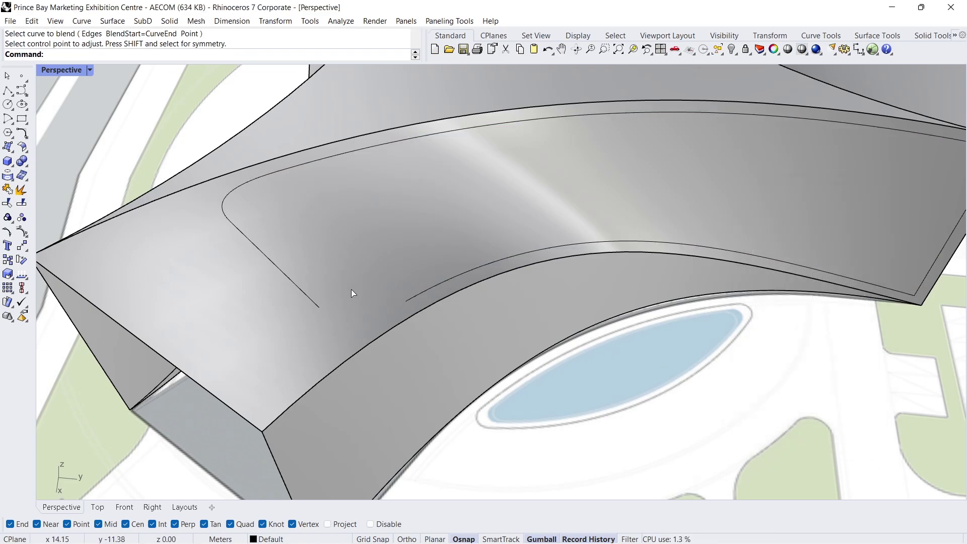
Blend the cross line's lower end to the offset outline's lower edge to round the second corner
{"action": "key", "text": "Return"}
{"action": "left_click", "coordinate": [313, 301]}
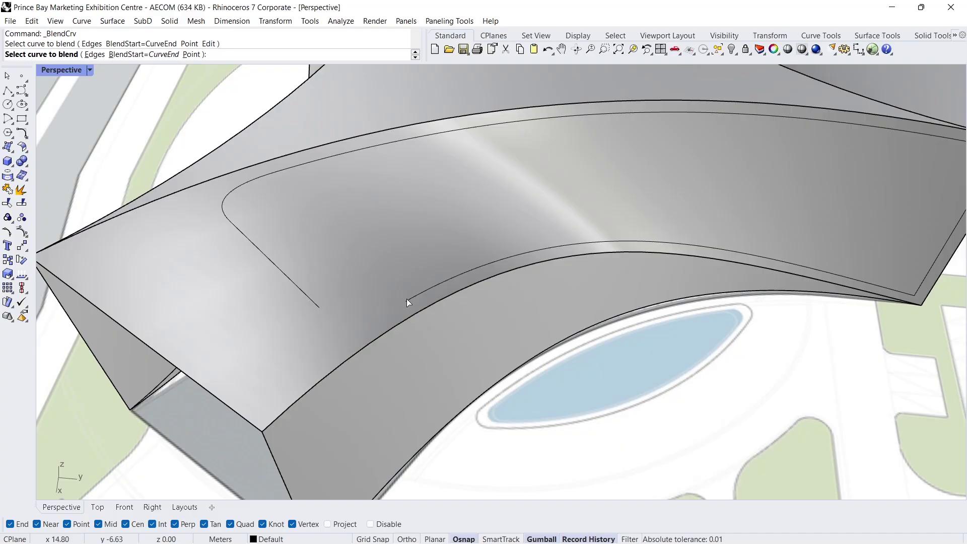
{"action": "left_click", "coordinate": [406, 299]}
{"action": "key", "text": "Return"}
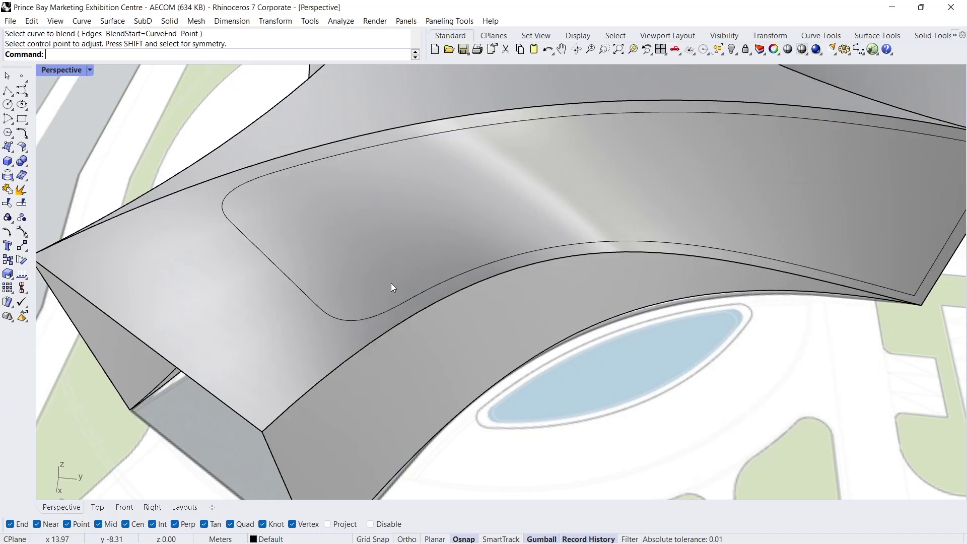
Join the outline, the cross line and the two corner blends into one closed curve
{"action": "scroll", "coordinate": [395, 243], "scroll_direction": "down", "scroll_amount": 4}
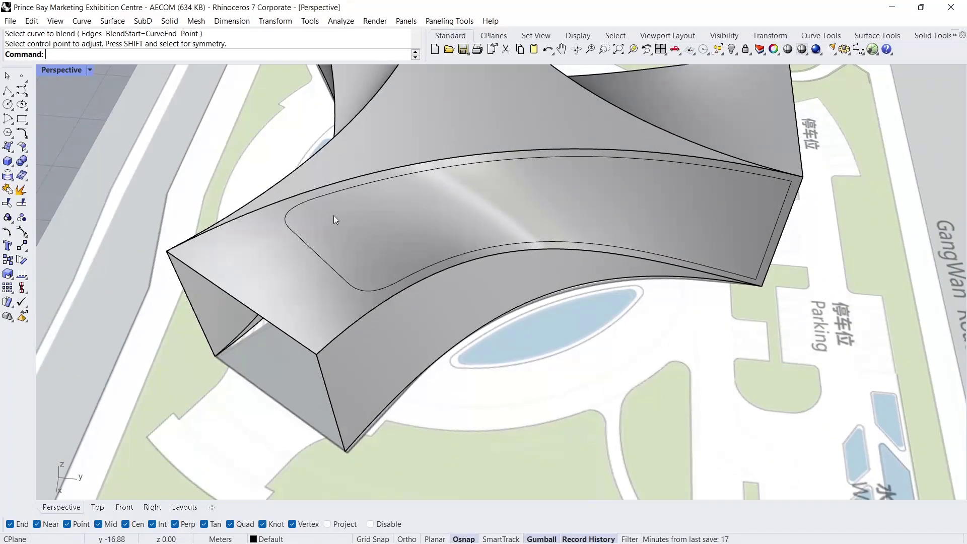
{"action": "left_click_drag", "start_coordinate": [243, 138], "coordinate": [777, 314]}
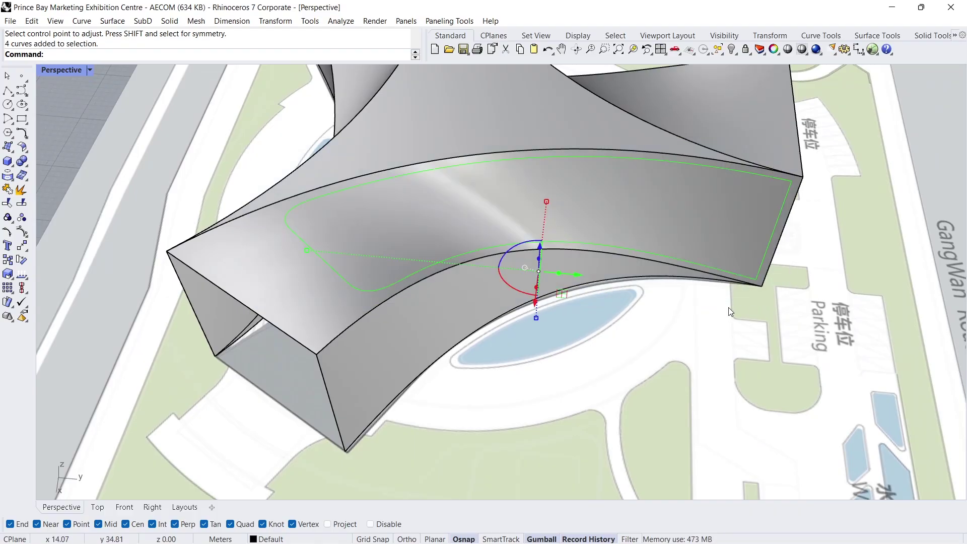
{"action": "left_click", "coordinate": [9, 189]}
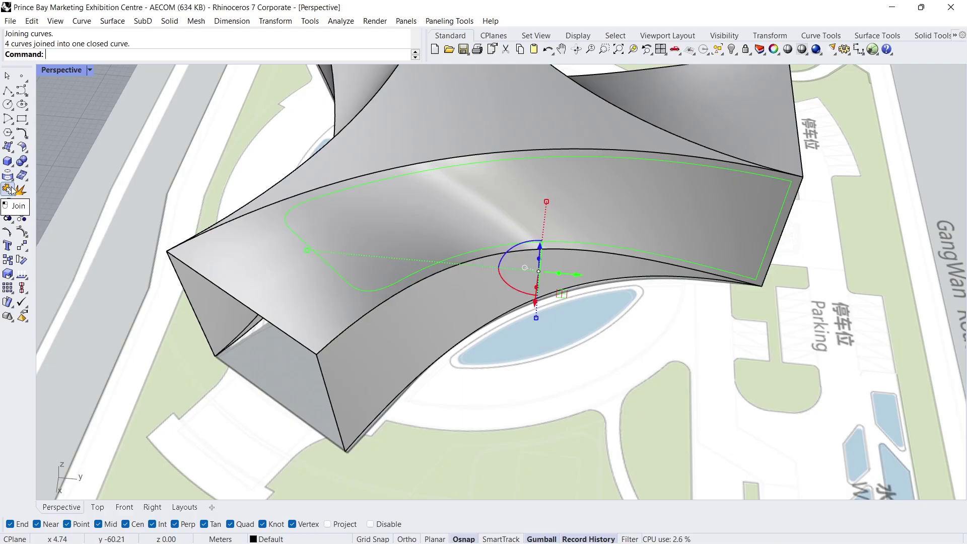
Pull the closed outline onto the curved facade surface and delete the original closed curve
{"action": "left_click", "coordinate": [12, 179]}
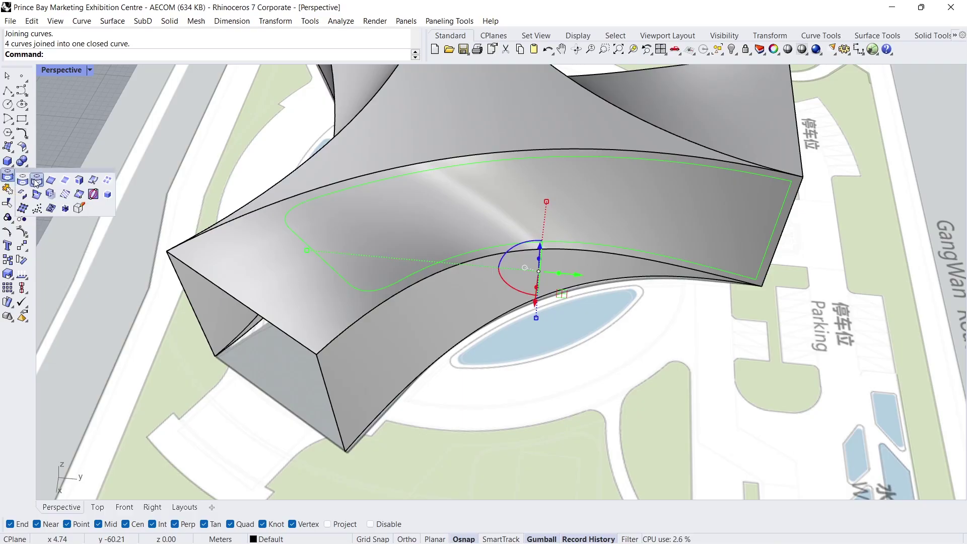
{"action": "left_click", "coordinate": [36, 182]}
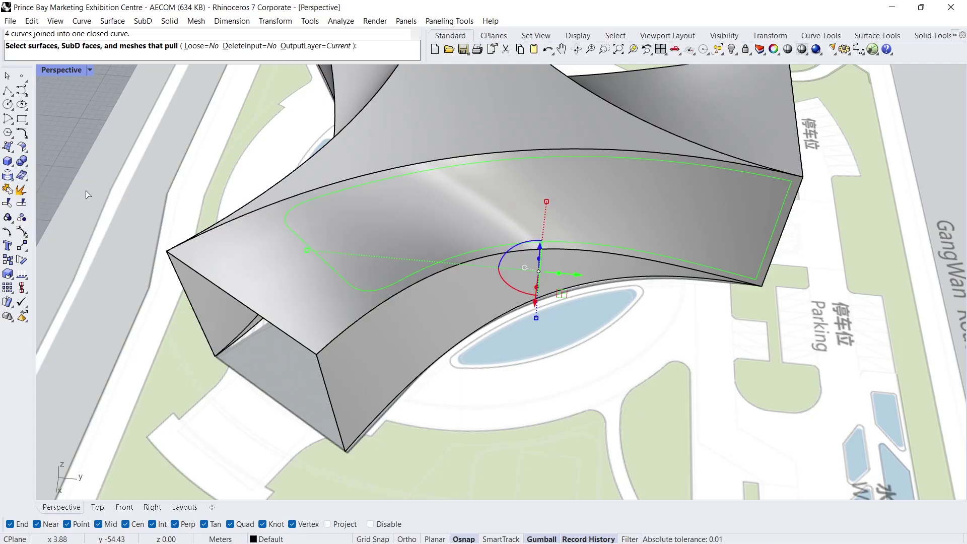
{"action": "left_click", "coordinate": [272, 270]}
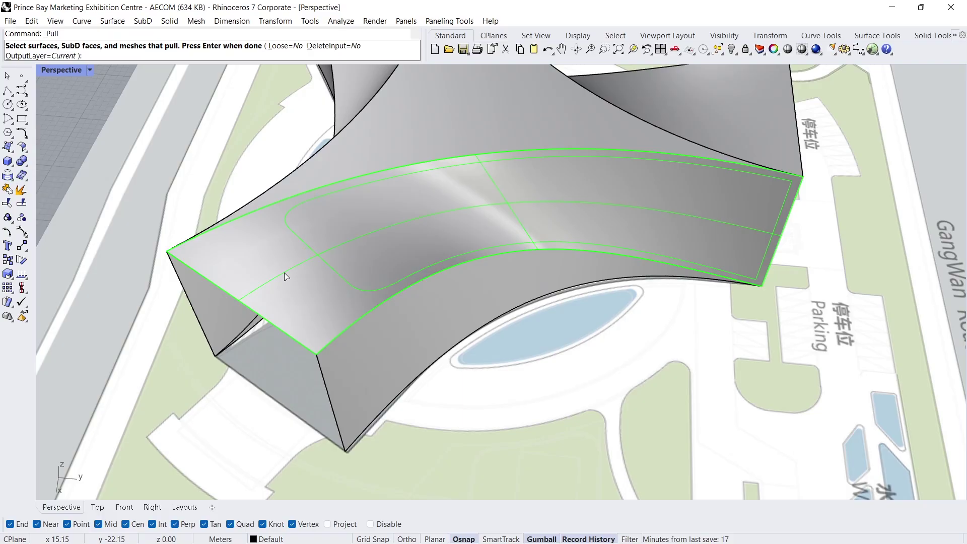
{"action": "key", "text": "Return"}
{"action": "right_click_drag", "start_coordinate": [346, 277], "coordinate": [306, 187], "text": "ctrl"}
{"action": "left_click", "coordinate": [227, 300]}
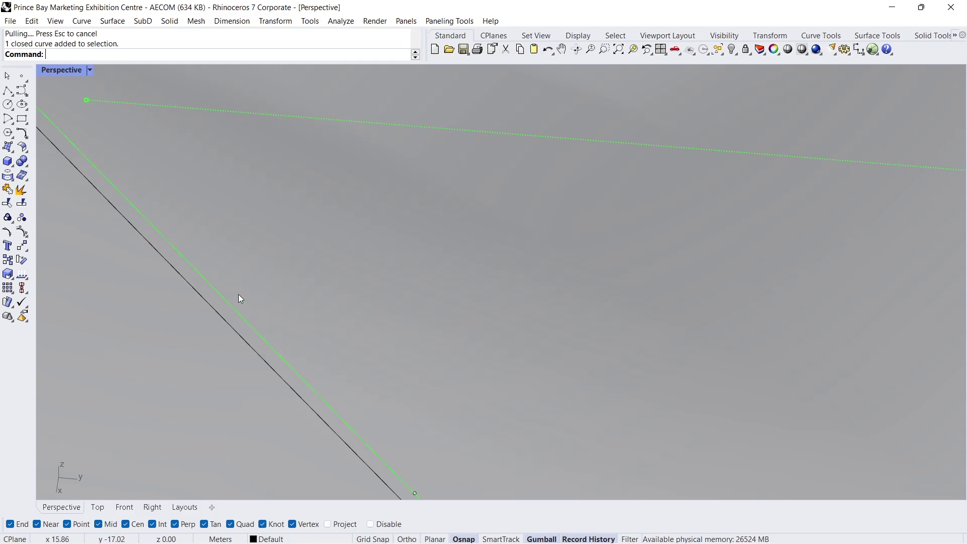
{"action": "key", "text": "Delete"}
Split the curved facade face along the pulled closed outline, using the Curves option of SplitFace
{"action": "right_click_drag", "start_coordinate": [264, 233], "coordinate": [282, 346], "text": "ctrl"}
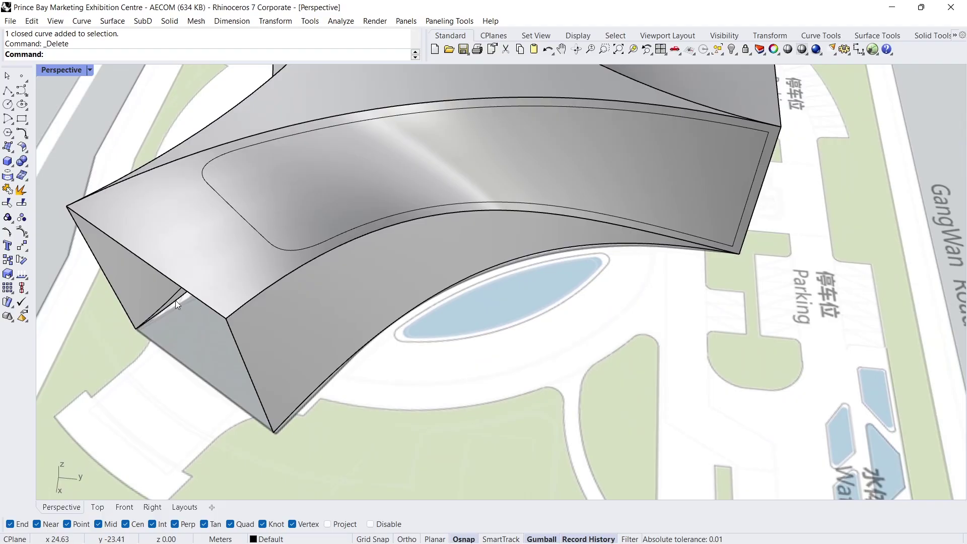
{"action": "left_click", "coordinate": [28, 167]}
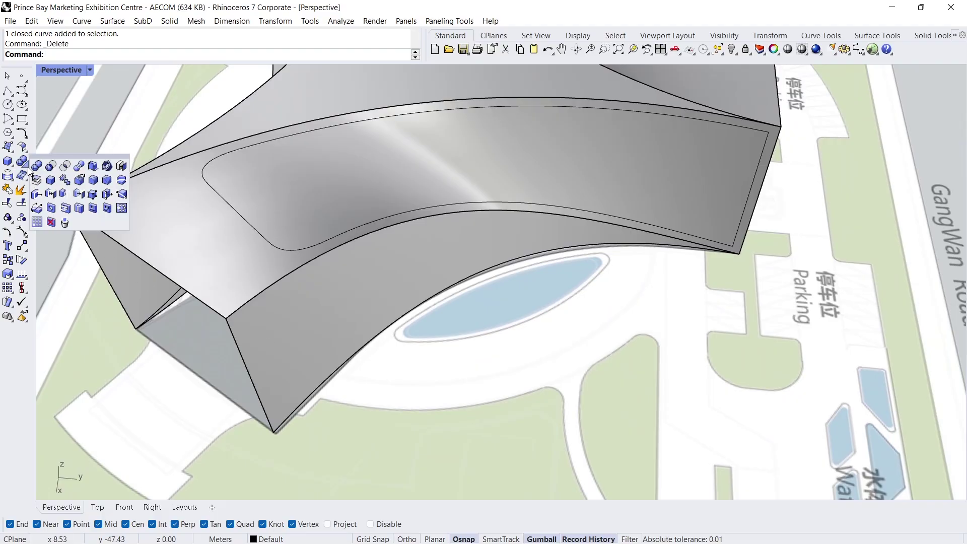
{"action": "left_click", "coordinate": [122, 195]}
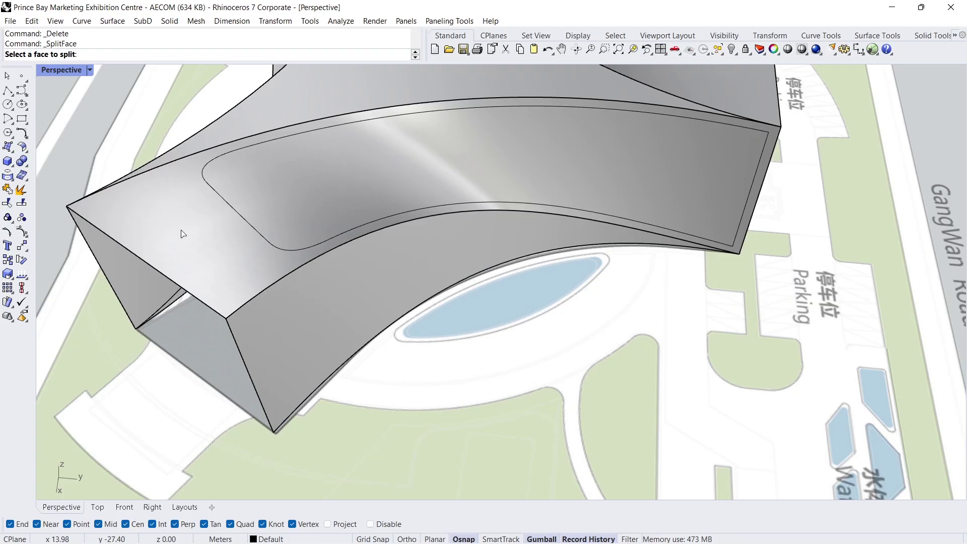
{"action": "left_click", "coordinate": [192, 238]}
{"action": "key", "text": "Return"}
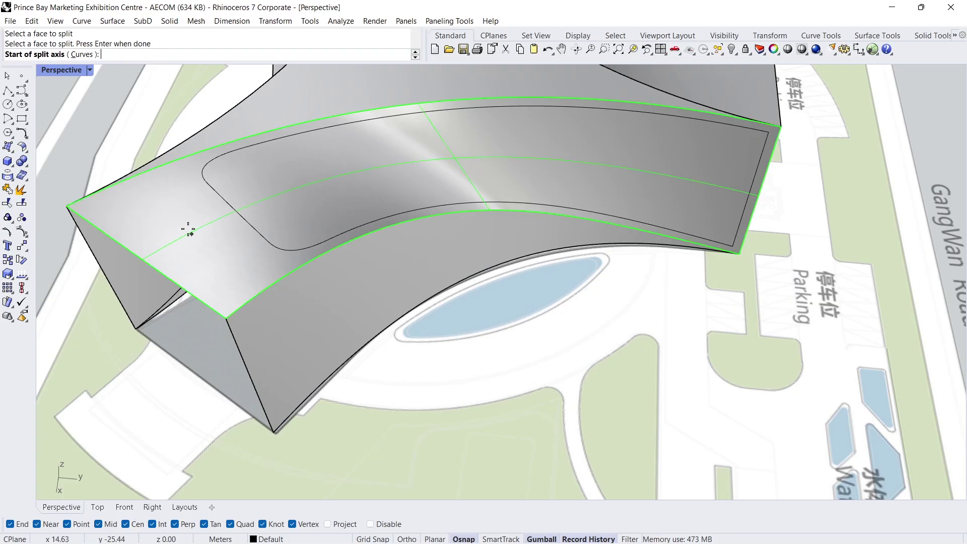
{"action": "left_click", "coordinate": [79, 55]}
{"action": "left_click", "coordinate": [211, 190]}
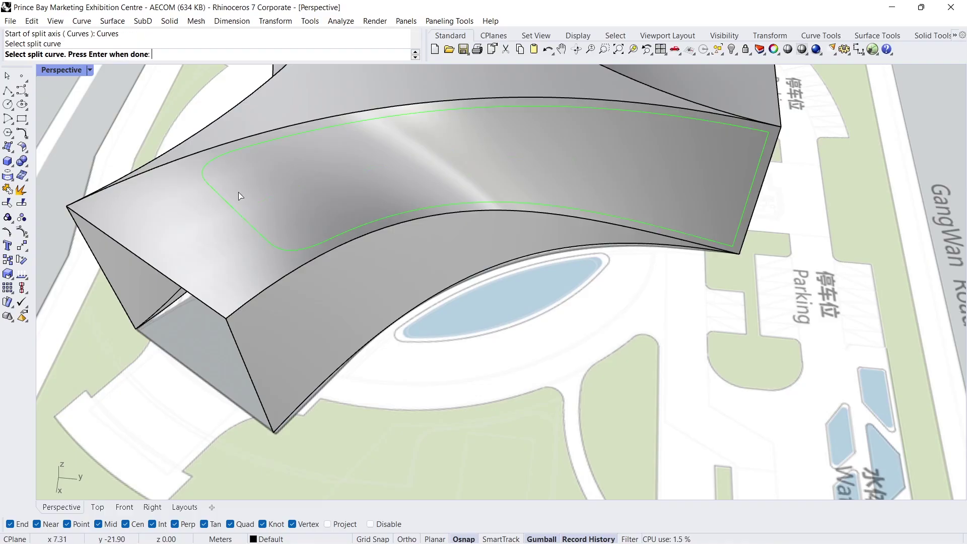
{"action": "key", "text": "Return"}
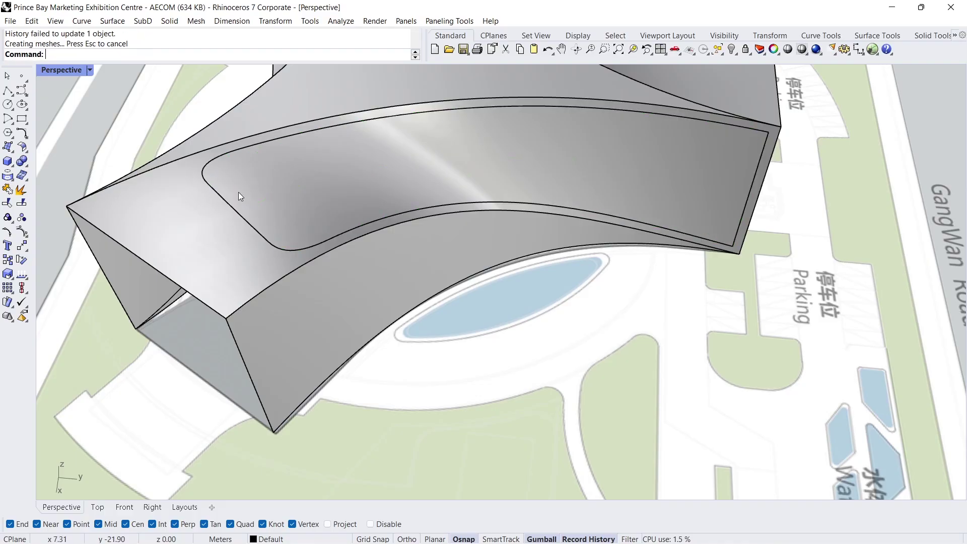
Explode the split facade polysurface into a rounded inner panel and an outer frame surface
{"action": "left_click", "coordinate": [214, 225]}
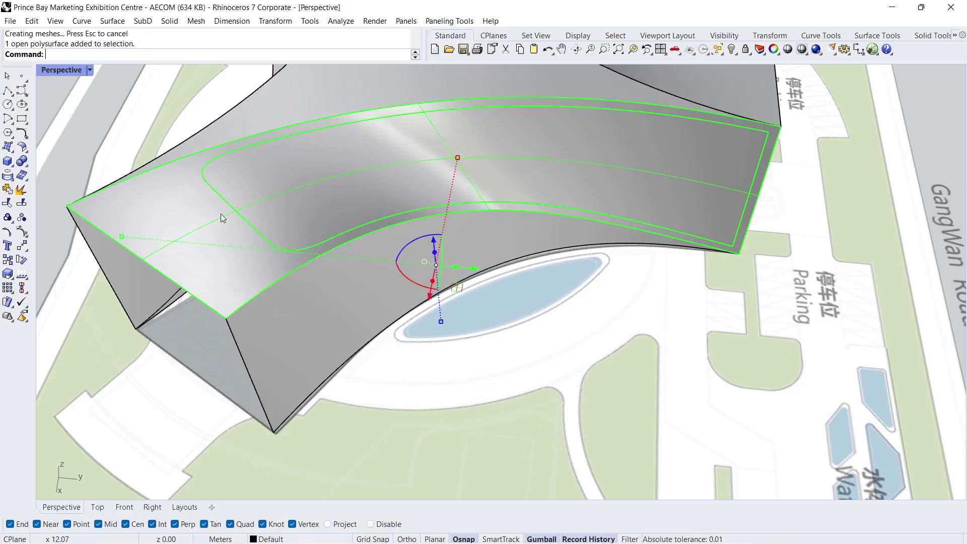
{"action": "left_click", "coordinate": [21, 190]}
{"action": "left_click", "coordinate": [228, 210]}
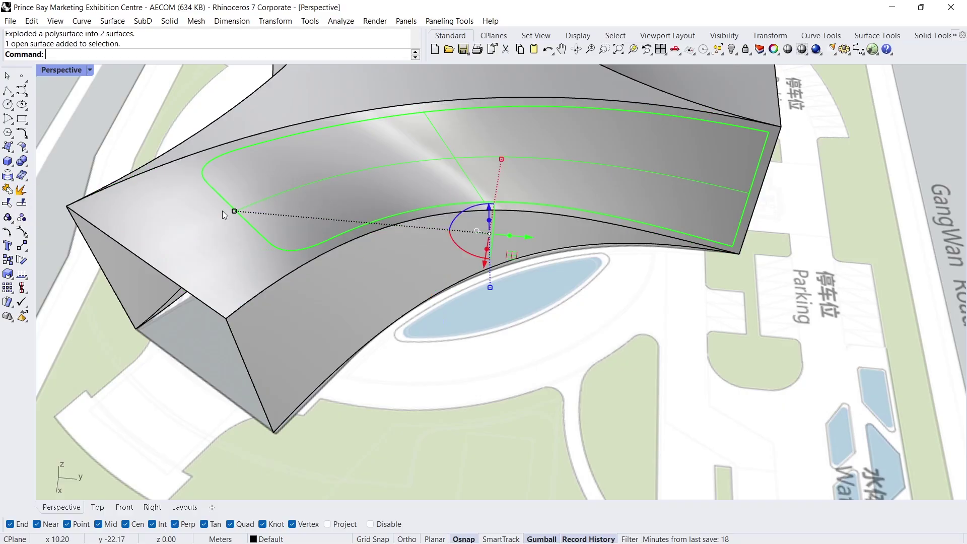
Delete the rounded inner panel to preview the facade opening, and undo the deletion
{"action": "left_click", "coordinate": [182, 218]}
{"action": "left_click", "coordinate": [296, 202]}
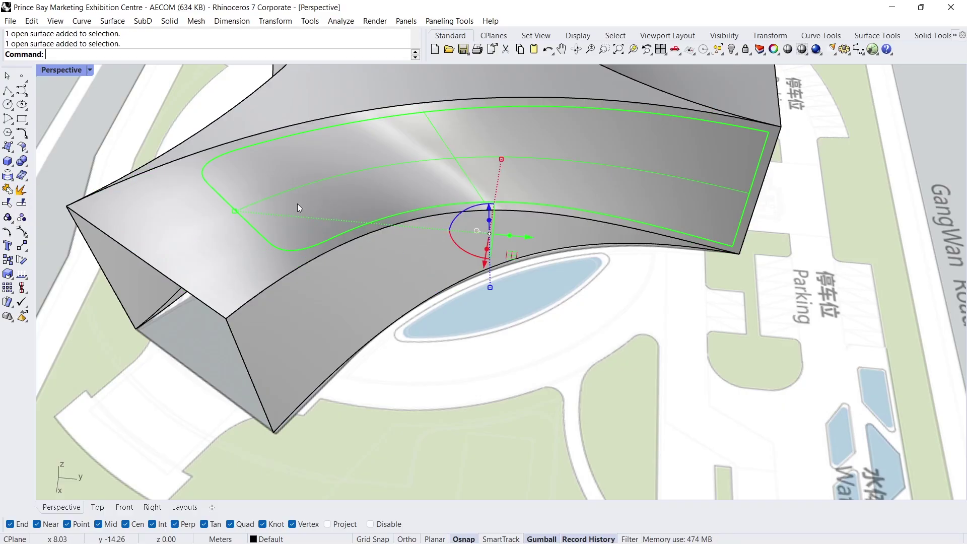
{"action": "key", "text": "Delete"}
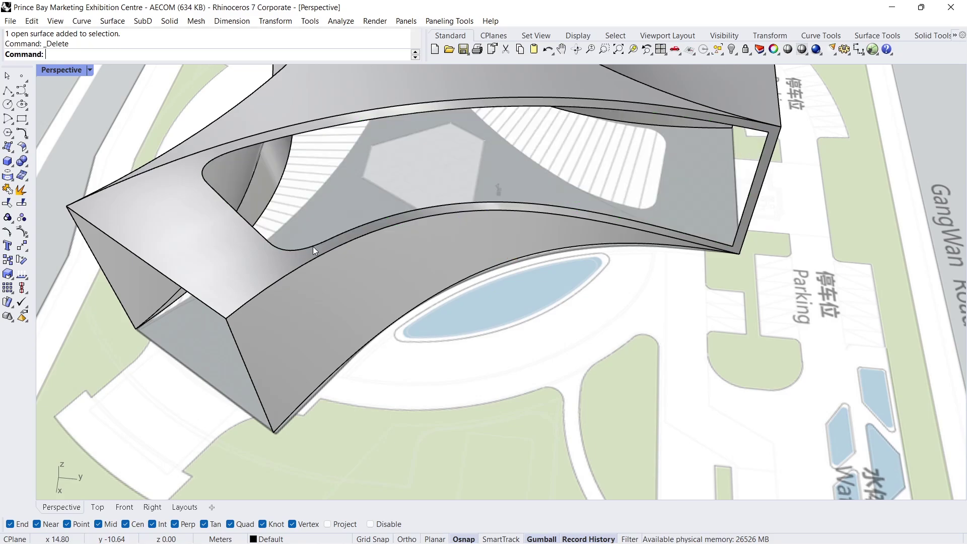
{"action": "key", "text": "ctrl+z"}
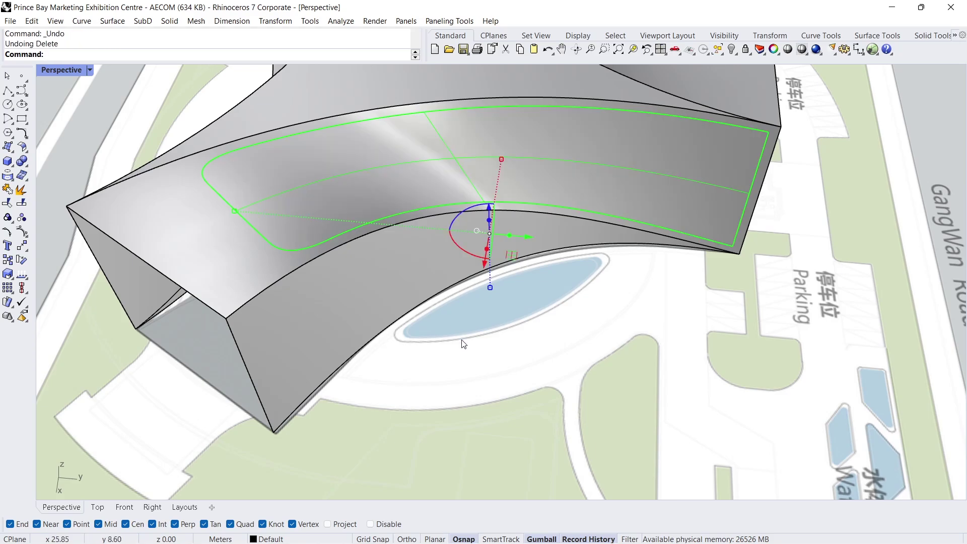
{"action": "key", "text": "Escape"}
Duplicate the border of the second curved facade surface as a curve
{"action": "right_click_drag", "start_coordinate": [706, 253], "coordinate": [593, 262]}
{"action": "scroll", "coordinate": [451, 249], "scroll_direction": "up", "scroll_amount": 4}
{"action": "right_click", "coordinate": [11, 178]}
{"action": "left_click", "coordinate": [274, 306]}
{"action": "right_click", "coordinate": [274, 306]}
Offset the second facade's border curve inward on its surface and delete the original border curve
{"action": "left_click", "coordinate": [24, 134]}
{"action": "left_click", "coordinate": [94, 150]}
{"action": "left_click", "coordinate": [265, 308]}
{"action": "key", "text": "Return"}
{"action": "key", "text": "Delete"}
Draw a straight cross line in plan between the offset outline's two sides, following the end of the white slatted area
{"action": "left_click", "coordinate": [97, 507]}
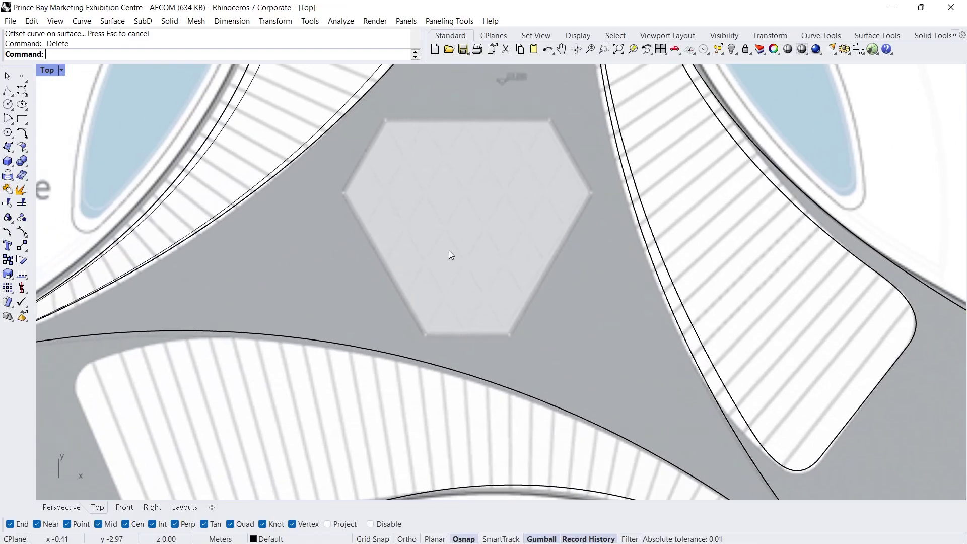
{"action": "scroll", "coordinate": [481, 328], "scroll_direction": "down", "scroll_amount": 5}
{"action": "scroll", "coordinate": [453, 211], "scroll_direction": "up", "scroll_amount": 5}
{"action": "left_click", "coordinate": [8, 91]}
{"action": "left_click", "coordinate": [233, 214]}
{"action": "left_click", "coordinate": [461, 240]}
{"action": "right_click", "coordinate": [461, 240]}
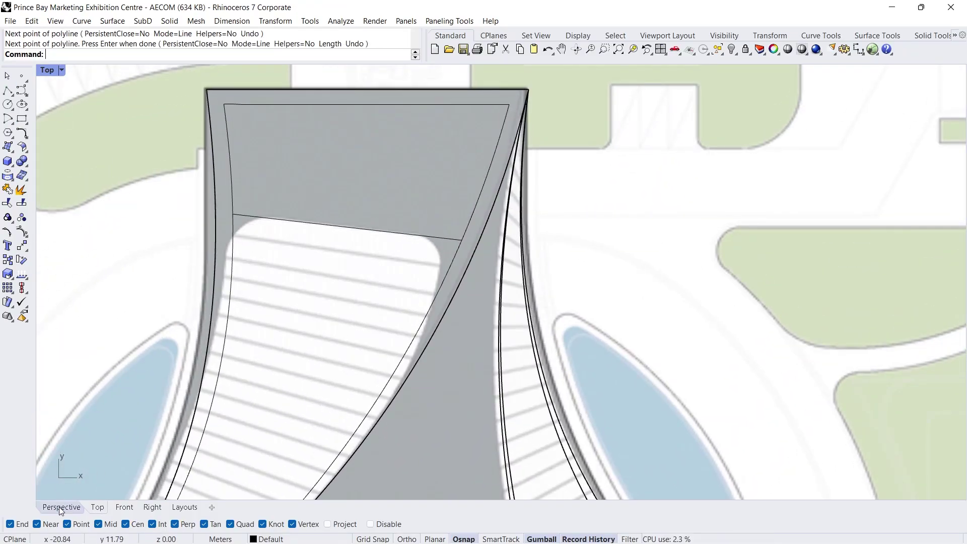
Trim away the end of the second facade's offset outline that lies beyond the cross line
{"action": "left_click", "coordinate": [59, 508]}
{"action": "scroll", "coordinate": [121, 318], "scroll_direction": "up", "scroll_amount": 4}
{"action": "left_click", "coordinate": [7, 203]}
{"action": "left_click", "coordinate": [196, 203]}
{"action": "right_click", "coordinate": [197, 203]}
{"action": "left_click", "coordinate": [168, 203]}
{"action": "right_click", "coordinate": [166, 204]}
Delete a short sub-curve of the offset outline's roof-side edge, starting at its corner with the cross line
{"action": "left_click", "coordinate": [26, 136]}
{"action": "left_click", "coordinate": [50, 195]}
{"action": "left_click", "coordinate": [197, 192]}
{"action": "left_click", "coordinate": [183, 197]}
{"action": "left_click", "coordinate": [269, 164]}
{"action": "right_click", "coordinate": [275, 171]}
Delete 5 m of the outline's lower edge and 3 m of the cross line's lower end, both from their shared corner
{"action": "left_click", "coordinate": [442, 303]}
{"action": "left_click", "coordinate": [430, 315]}
{"action": "type", "text": "5"}
{"action": "key", "text": "Return"}
{"action": "right_click", "coordinate": [418, 307]}
{"action": "left_click", "coordinate": [418, 309]}
{"action": "left_click", "coordinate": [430, 315]}
{"action": "type", "text": "3"}
{"action": "key", "text": "Return"}
{"action": "right_click", "coordinate": [352, 251]}
Blend the second facade's offset outline to the cross line at the roof-side corner
{"action": "left_click", "coordinate": [26, 136]}
{"action": "left_click", "coordinate": [79, 136]}
{"action": "left_click", "coordinate": [272, 162]}
{"action": "left_click", "coordinate": [230, 218]}
{"action": "right_click", "coordinate": [352, 268]}
Blend the cross line to the outline's lower edge with tangency at both ends, rounding the lower corner
{"action": "right_click", "coordinate": [351, 268]}
{"action": "left_click", "coordinate": [367, 284]}
{"action": "left_click", "coordinate": [478, 274]}
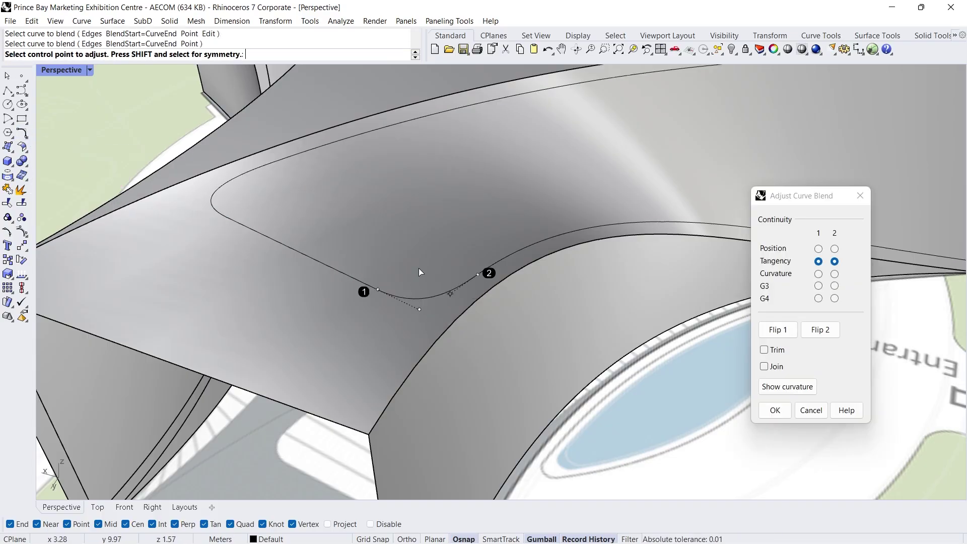
{"action": "right_click", "coordinate": [419, 268]}
Join the second facade's outline, cross line and corner blends into one closed curve
{"action": "scroll", "coordinate": [418, 204], "scroll_direction": "down", "scroll_amount": 8}
{"action": "left_click_drag", "start_coordinate": [256, 129], "coordinate": [692, 253]}
{"action": "left_click", "coordinate": [8, 189]}
Pull the closed outline onto the second facade surface and delete the original closed curve
{"action": "scroll", "coordinate": [403, 204], "scroll_direction": "up", "scroll_amount": 4}
{"action": "left_click", "coordinate": [13, 179]}
{"action": "left_click", "coordinate": [39, 181]}
{"action": "left_click", "coordinate": [235, 236]}
{"action": "right_click", "coordinate": [285, 240]}
{"action": "scroll", "coordinate": [351, 237], "scroll_direction": "up", "scroll_amount": 12}
{"action": "left_click", "coordinate": [349, 235]}
{"action": "key", "text": "Delete"}
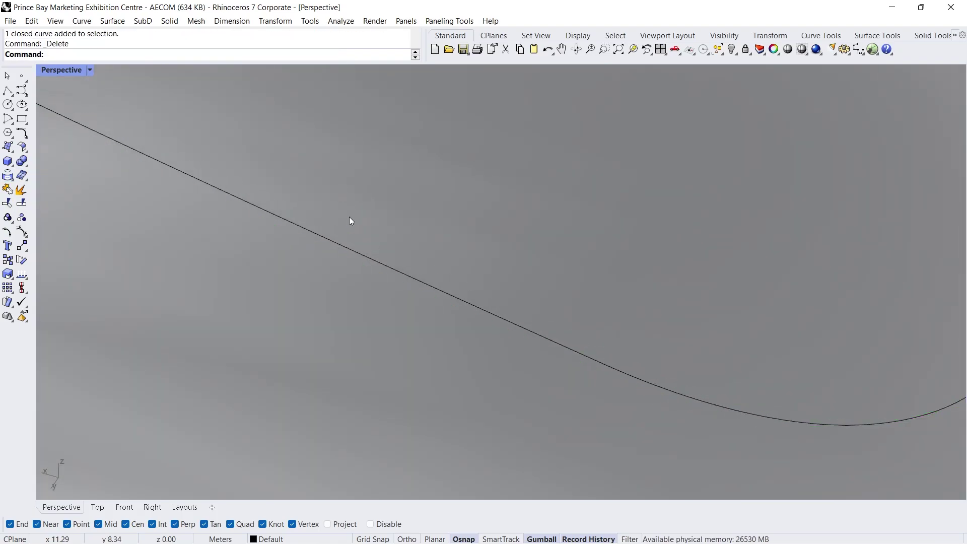
Split the second facade face along its pulled outline, using the Curves option of SplitFace
{"action": "scroll", "coordinate": [337, 259], "scroll_direction": "down", "scroll_amount": 10}
{"action": "left_click", "coordinate": [26, 166]}
{"action": "left_click", "coordinate": [66, 201]}
{"action": "left_click", "coordinate": [240, 215]}
{"action": "right_click", "coordinate": [246, 201]}
{"action": "left_click", "coordinate": [82, 54]}
{"action": "left_click", "coordinate": [267, 184]}
{"action": "right_click", "coordinate": [255, 218]}
Explode the second facade polysurface into its inner panel and outer frame surfaces
{"action": "left_click", "coordinate": [255, 222]}
{"action": "left_click", "coordinate": [21, 190]}
{"action": "scroll", "coordinate": [341, 194], "scroll_direction": "down", "scroll_amount": 5}
{"action": "right_click_drag", "start_coordinate": [454, 196], "coordinate": [393, 186]}
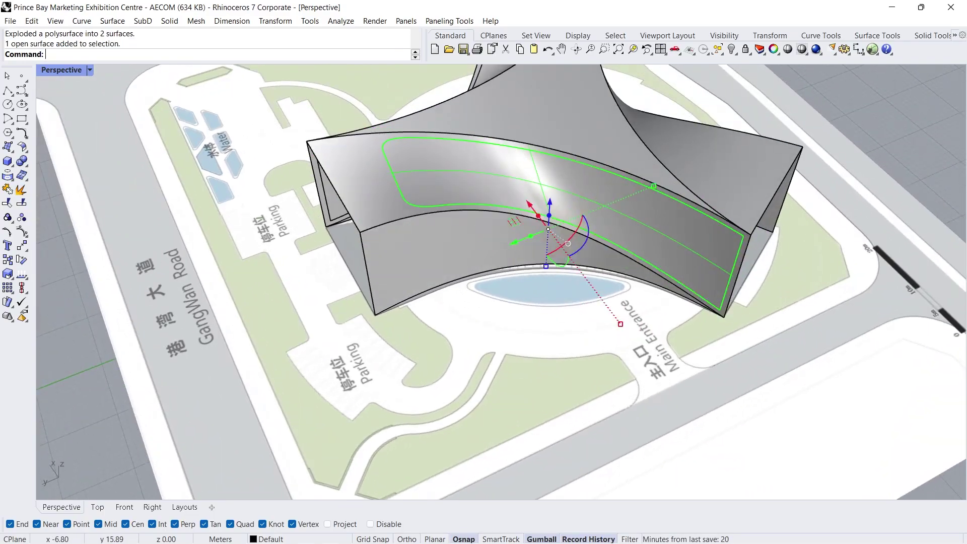
Delete the second facade's inner panel to preview its opening, and undo the deletion
{"action": "left_click", "coordinate": [428, 176]}
{"action": "key", "text": "Delete"}
{"action": "key", "text": "ctrl+z"}
Duplicate the border of the third curved facade surface as a curve
{"action": "right_click_drag", "start_coordinate": [655, 171], "coordinate": [454, 151]}
{"action": "left_click", "coordinate": [11, 178]}
{"action": "left_click", "coordinate": [66, 187]}
{"action": "left_click", "coordinate": [380, 223]}
{"action": "right_click", "coordinate": [379, 224]}
Offset the third facade's border curve inward on its surface and delete the original border curve
{"action": "left_click", "coordinate": [26, 136]}
{"action": "left_click", "coordinate": [101, 151]}
{"action": "left_click", "coordinate": [428, 249]}
{"action": "right_click", "coordinate": [428, 249]}
{"action": "right_click_drag", "start_coordinate": [353, 237], "coordinate": [428, 249]}
{"action": "left_click", "coordinate": [428, 249]}
{"action": "key", "text": "Delete"}
Draw a straight cross line in plan across the third facade's offset outline, along the end of its white slatted area
{"action": "left_click", "coordinate": [97, 507]}
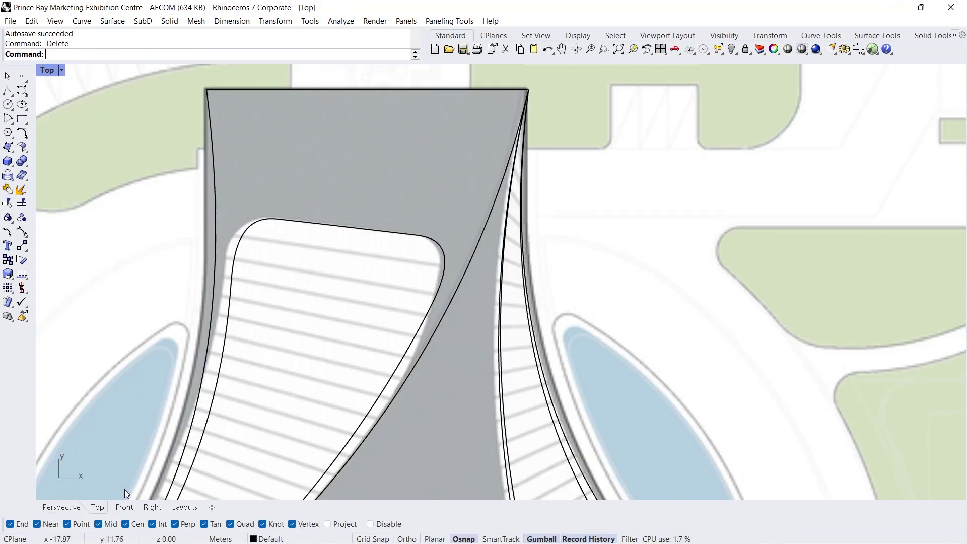
{"action": "scroll", "coordinate": [302, 282], "scroll_direction": "down", "scroll_amount": 9}
{"action": "scroll", "coordinate": [226, 363], "scroll_direction": "up", "scroll_amount": 12}
{"action": "left_click", "coordinate": [7, 90]}
{"action": "left_click", "coordinate": [167, 156]}
{"action": "left_click", "coordinate": [287, 430]}
{"action": "right_click", "coordinate": [287, 430]}
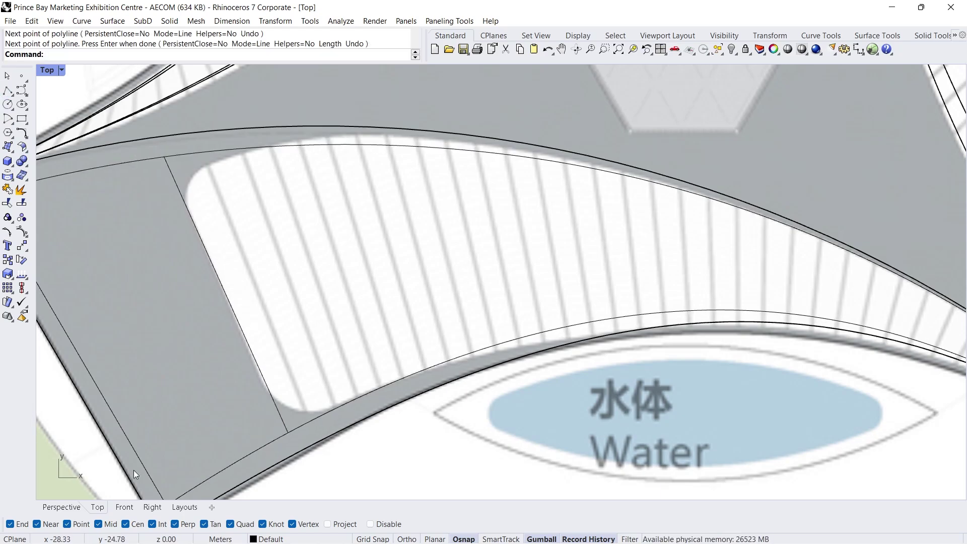
Trim away the end of the third facade's offset outline that lies beyond the cross line
{"action": "left_click", "coordinate": [61, 507]}
{"action": "scroll", "coordinate": [434, 225], "scroll_direction": "up", "scroll_amount": 5}
{"action": "right_click_drag", "start_coordinate": [433, 224], "coordinate": [416, 300], "text": "shift"}
{"action": "left_click", "coordinate": [7, 203]}
{"action": "left_click", "coordinate": [383, 171]}
{"action": "right_click", "coordinate": [383, 171]}
{"action": "left_click", "coordinate": [351, 161]}
{"action": "left_click", "coordinate": [605, 322]}
{"action": "right_click", "coordinate": [511, 292]}
Delete a 3 m sub-curve from the third outline's roof-side edge, starting at its corner with the cross line
{"action": "left_click", "coordinate": [27, 136]}
{"action": "left_click", "coordinate": [50, 181]}
{"action": "left_click", "coordinate": [367, 157]}
{"action": "type", "text": "3"}
{"action": "key", "text": "Return"}
Delete a 3 m sub-curve from the third outline's lower edge, starting at its corner with the cross line
{"action": "right_click", "coordinate": [521, 216]}
{"action": "left_click", "coordinate": [648, 347]}
{"action": "left_click", "coordinate": [618, 362]}
{"action": "type", "text": "3"}
{"action": "key", "text": "Return"}
Delete a 3 m sub-curve from the roof-side end of the third facade's cross line, starting at the corner
{"action": "left_click", "coordinate": [413, 198]}
{"action": "left_click", "coordinate": [367, 158]}
{"action": "type", "text": "3"}
{"action": "key", "text": "Return"}
{"action": "right_click", "coordinate": [419, 168]}
Blend the third facade's cross line to the outline's roof-side edge to round the upper corner
{"action": "left_click", "coordinate": [26, 136]}
{"action": "left_click", "coordinate": [93, 142]}
{"action": "left_click", "coordinate": [414, 196]}
{"action": "right_click", "coordinate": [483, 197]}
{"action": "right_click", "coordinate": [483, 197]}
Blend the third outline's lower edge to the cross line to round the lower corner
{"action": "left_click", "coordinate": [699, 322]}
{"action": "left_click", "coordinate": [561, 316]}
{"action": "right_click", "coordinate": [560, 315]}
{"action": "scroll", "coordinate": [574, 265], "scroll_direction": "down", "scroll_amount": 8}
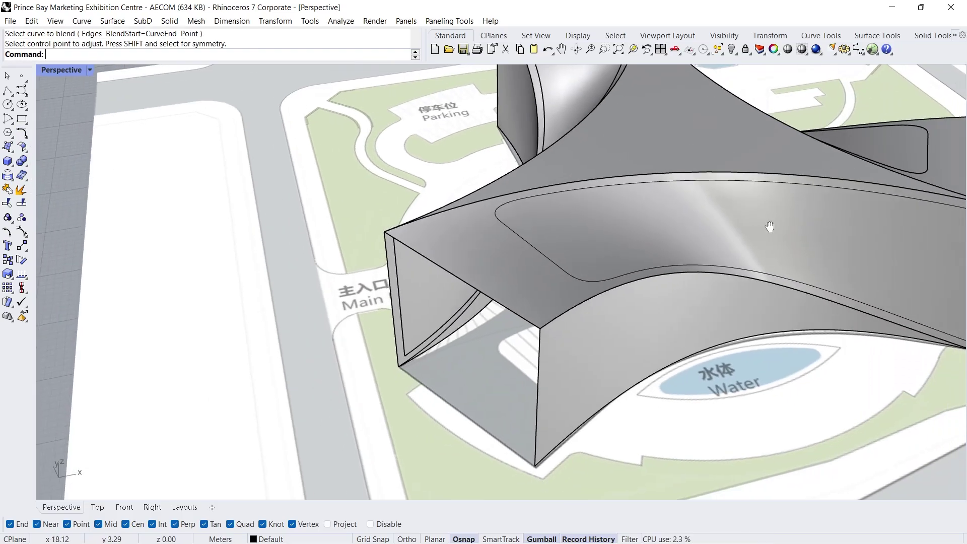
Join the third facade's outline edges and corner blends into one closed curve
{"action": "right_click_drag", "start_coordinate": [774, 222], "coordinate": [529, 243], "text": "shift"}
{"action": "left_click_drag", "start_coordinate": [218, 174], "coordinate": [757, 383]}
{"action": "left_click", "coordinate": [8, 189]}
{"action": "middle_click", "coordinate": [57, 193]}
Split the third curved facade surface with its joined rounded outline
{"action": "left_click", "coordinate": [85, 200]}
{"action": "left_click", "coordinate": [212, 260]}
{"action": "right_click", "coordinate": [236, 280]}
{"action": "scroll", "coordinate": [294, 305], "scroll_direction": "up", "scroll_amount": 12}
{"action": "left_click", "coordinate": [254, 289]}
{"action": "key", "text": "Delete"}
{"action": "scroll", "coordinate": [289, 237], "scroll_direction": "down", "scroll_amount": 12}
{"action": "right_click_drag", "start_coordinate": [291, 261], "coordinate": [302, 304], "text": "shift"}
{"action": "left_click", "coordinate": [25, 164]}
{"action": "left_click", "coordinate": [120, 194]}
{"action": "left_click", "coordinate": [191, 237]}
{"action": "right_click", "coordinate": [191, 237]}
{"action": "left_click", "coordinate": [81, 54]}
{"action": "left_click", "coordinate": [280, 254]}
{"action": "right_click", "coordinate": [283, 250]}
{"action": "left_click", "coordinate": [306, 229]}
{"action": "left_click", "coordinate": [21, 190]}
Delete a split facade piece as a check of the cut and undo that deletion
{"action": "left_click", "coordinate": [341, 221]}
{"action": "key", "text": "Delete"}
{"action": "right_click_drag", "start_coordinate": [341, 227], "coordinate": [402, 251]}
{"action": "key", "text": "ctrl+z"}
{"action": "scroll", "coordinate": [395, 225], "scroll_direction": "down", "scroll_amount": 5}
{"action": "mouse_move", "coordinate": [535, 235]}
{"action": "right_mouse_down"}
{"action": "mouse_move", "coordinate": [443, 227]}
{"action": "mouse_move", "coordinate": [532, 221]}
{"action": "right_mouse_up"}
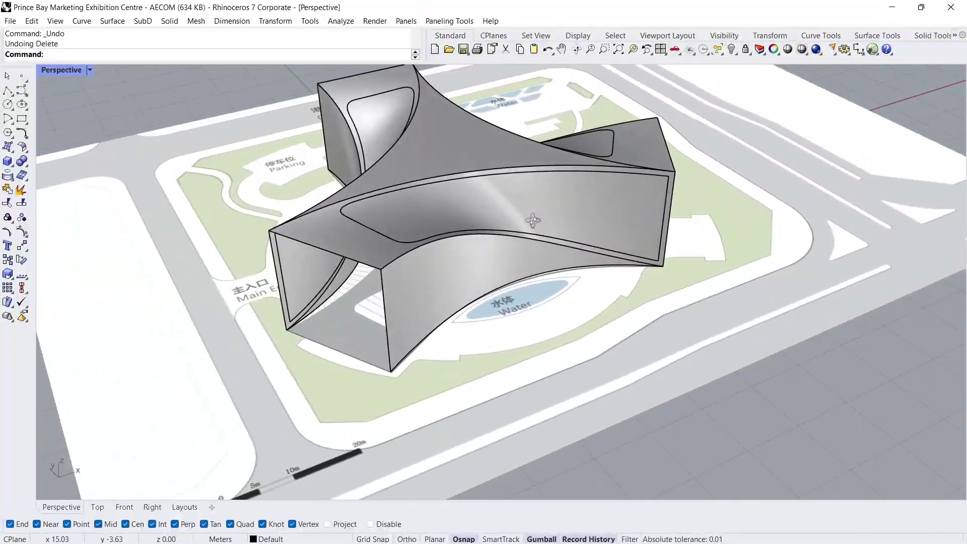
Draw a straight ground line between the two lower corners of the open wing end beside the main entrance
{"action": "right_click_drag", "start_coordinate": [413, 211], "coordinate": [403, 270], "text": "shift"}
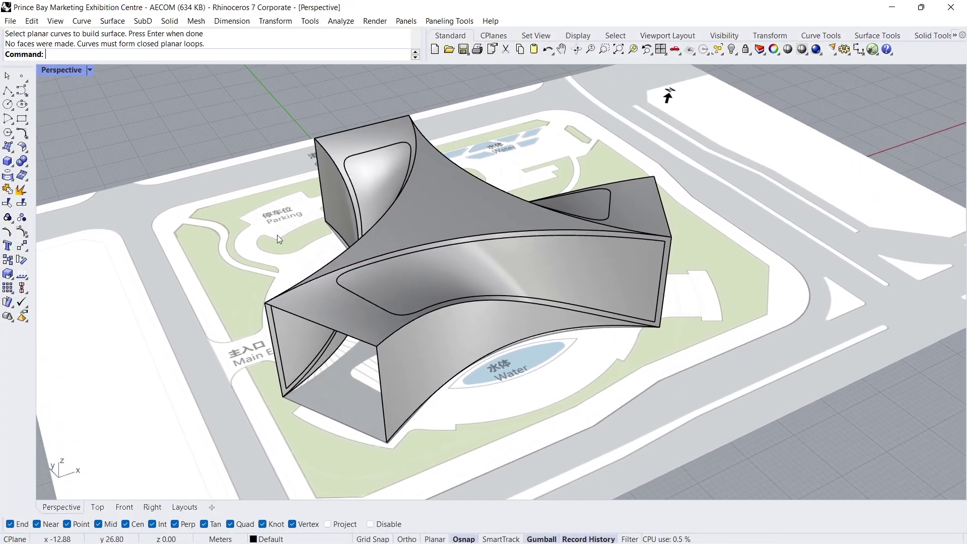
{"action": "left_click", "coordinate": [8, 91]}
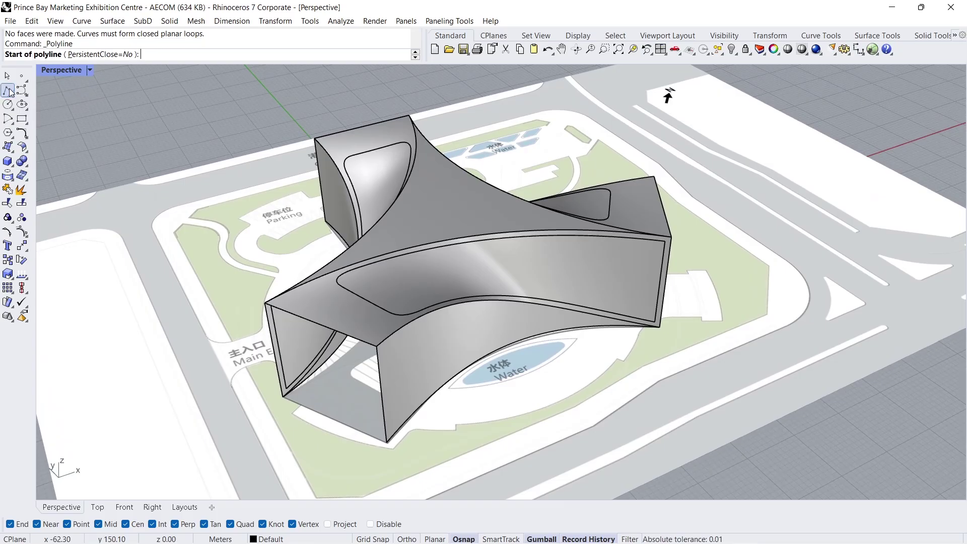
{"action": "left_click", "coordinate": [283, 397]}
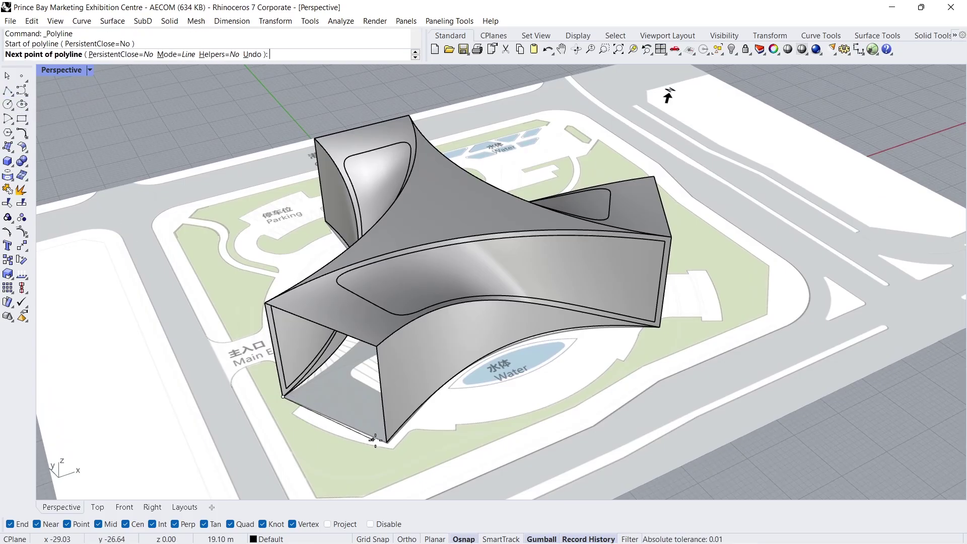
{"action": "right_click", "coordinate": [387, 443]}
Draw a straight ground line between the two lower corners of the second wing's open end
{"action": "right_click_drag", "start_coordinate": [645, 394], "coordinate": [478, 397]}
{"action": "key", "text": "Return"}
{"action": "left_click", "coordinate": [395, 362]}
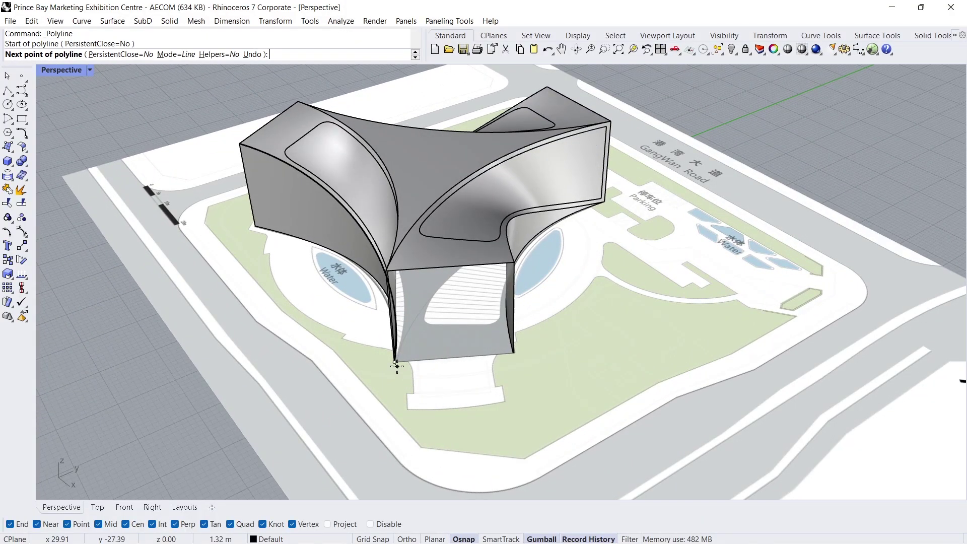
{"action": "left_click", "coordinate": [512, 353]}
{"action": "key", "text": "Return"}
Draw a straight ground line between the two lower corners of the parking-side wing's open end
{"action": "right_click_drag", "start_coordinate": [663, 274], "coordinate": [524, 388]}
{"action": "key", "text": "Return"}
{"action": "left_click", "coordinate": [522, 392]}
{"action": "left_click", "coordinate": [634, 390]}
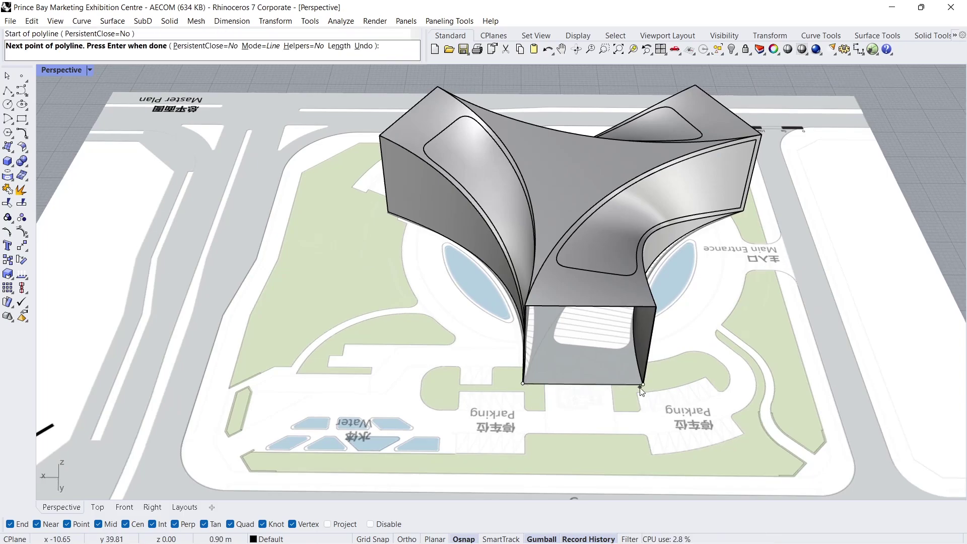
{"action": "key", "text": "Return"}
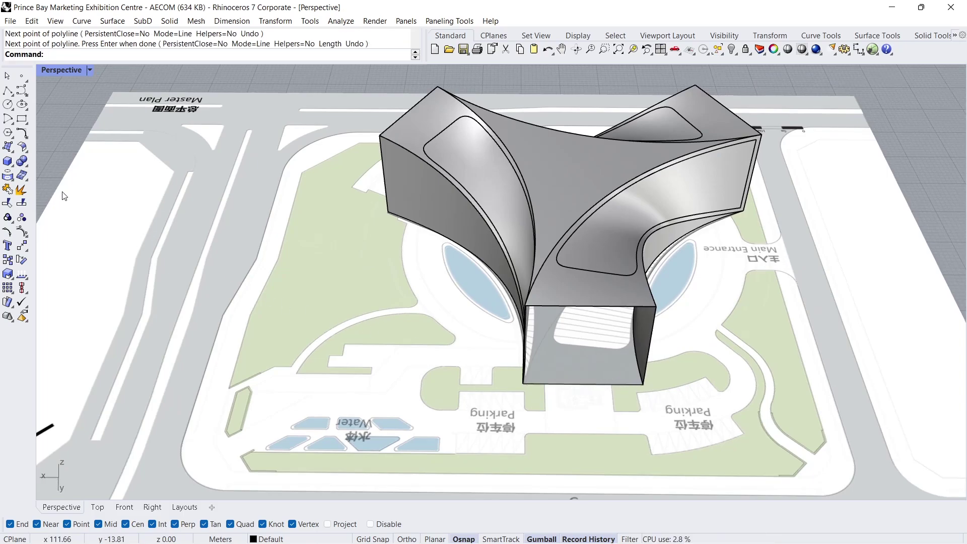
Build a planar floor surface from the three ground lines and the facades' lower edges
{"action": "left_click", "coordinate": [13, 150]}
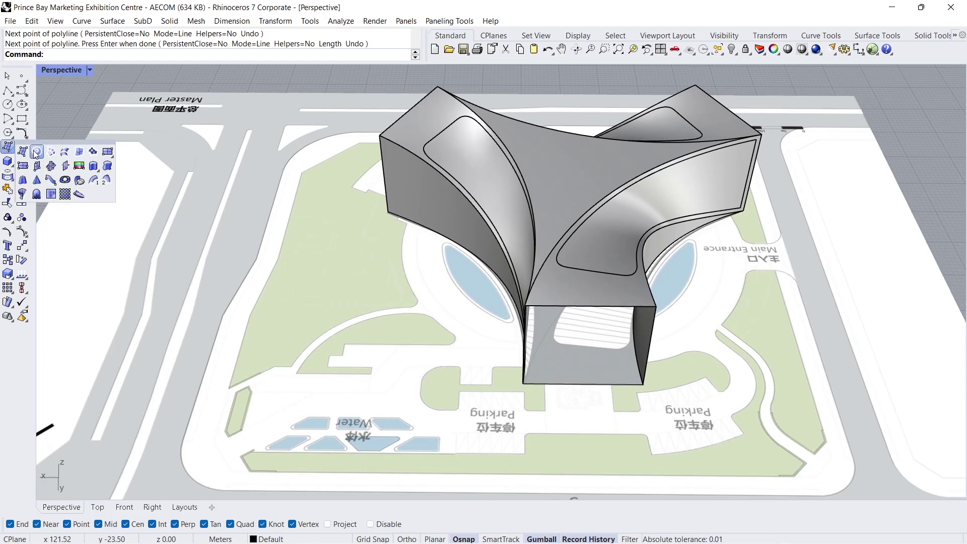
{"action": "left_click", "coordinate": [36, 152]}
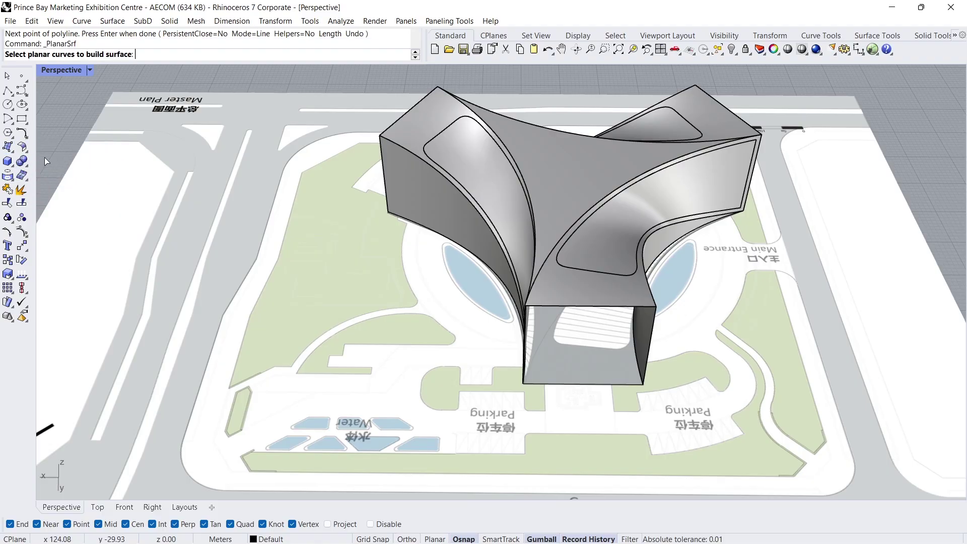
{"action": "left_click", "coordinate": [542, 386]}
{"action": "right_click_drag", "start_coordinate": [439, 334], "coordinate": [355, 355]}
{"action": "key", "text": "Return"}
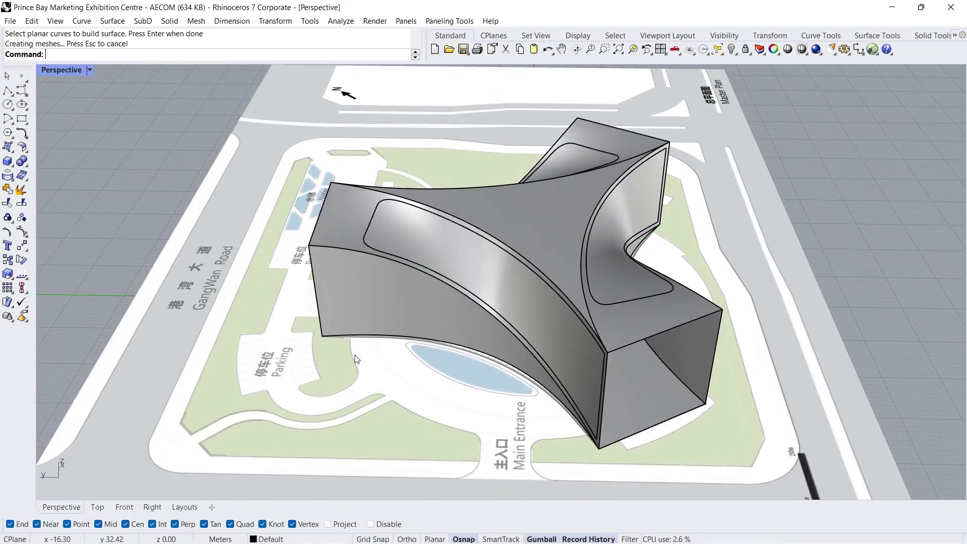
Close the wing end beside the main entrance with a planar surface built from its four boundary edges
{"action": "right_click_drag", "start_coordinate": [526, 385], "coordinate": [426, 375]}
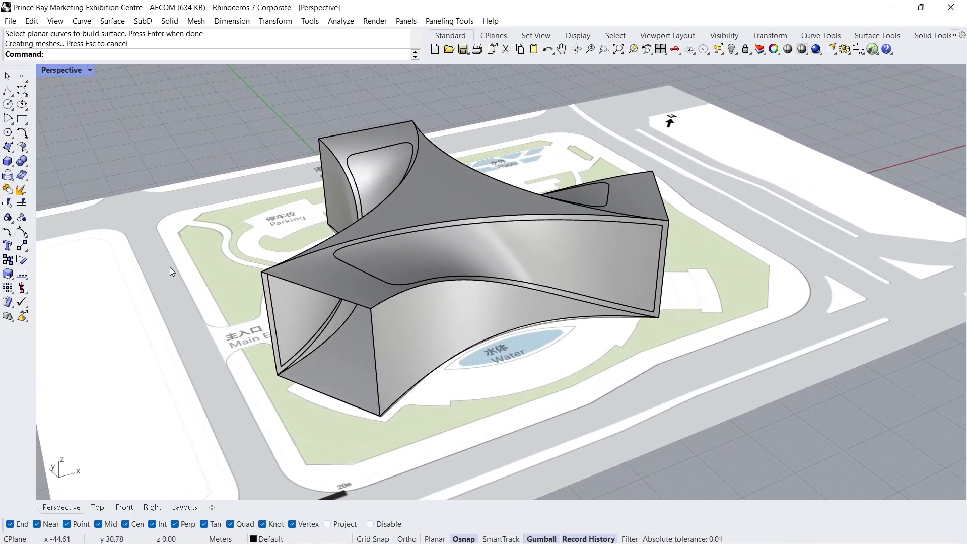
{"action": "left_click", "coordinate": [20, 152]}
{"action": "left_click", "coordinate": [37, 152]}
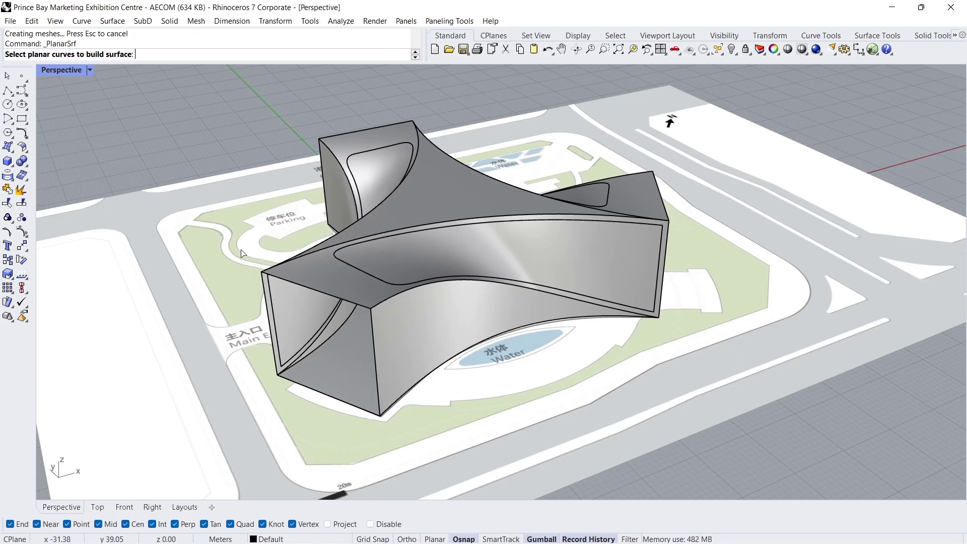
{"action": "left_click", "coordinate": [281, 280]}
{"action": "left_click", "coordinate": [273, 354]}
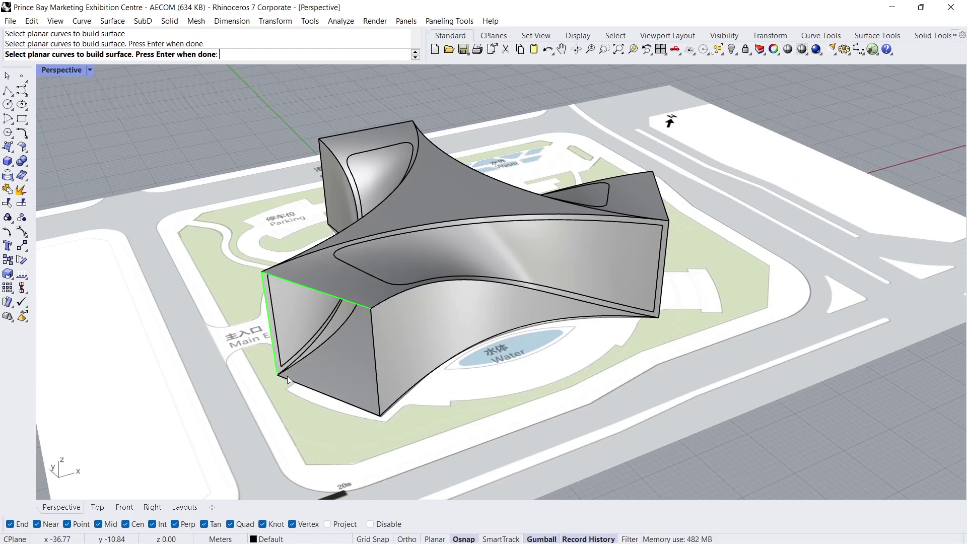
{"action": "left_click", "coordinate": [370, 397]}
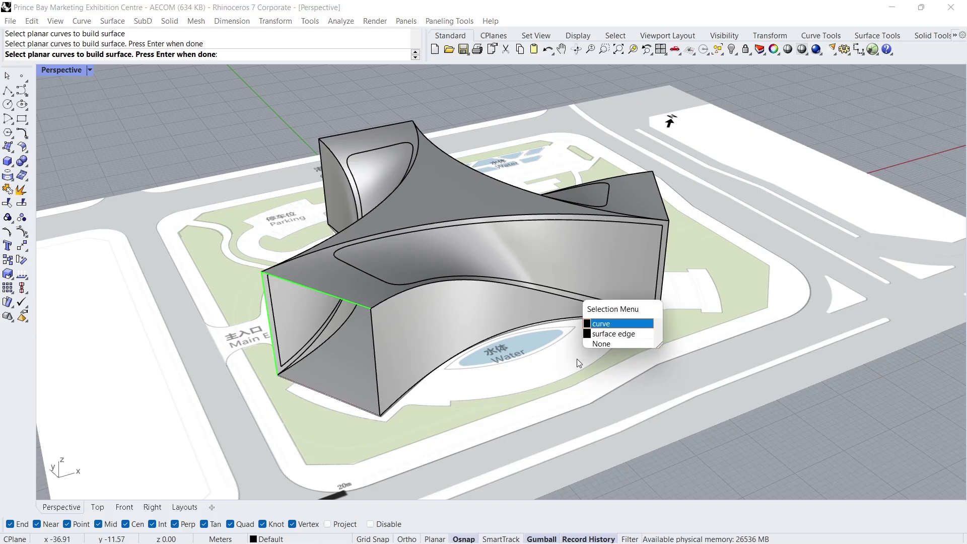
{"action": "left_click", "coordinate": [613, 334]}
{"action": "left_click", "coordinate": [377, 389]}
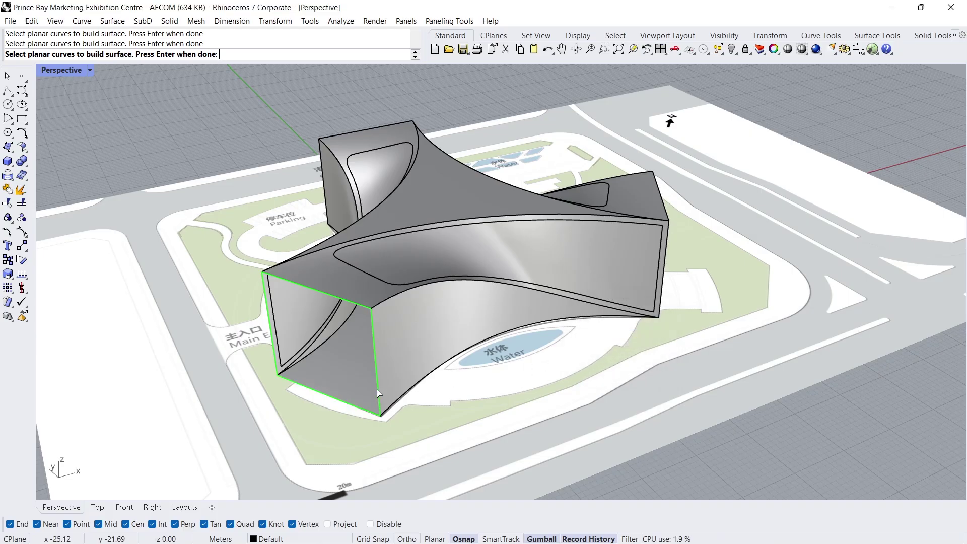
{"action": "key", "text": "Return"}
Close the second wing's open end with a planar surface built from its four boundary edges
{"action": "right_click_drag", "start_coordinate": [664, 359], "coordinate": [510, 371]}
{"action": "key", "text": "Return"}
{"action": "left_click", "coordinate": [388, 356]}
{"action": "left_click", "coordinate": [597, 334]}
{"action": "left_click", "coordinate": [370, 312]}
{"action": "left_click", "coordinate": [428, 265]}
{"action": "left_click", "coordinate": [604, 334]}
{"action": "left_click", "coordinate": [492, 282]}
{"action": "key", "text": "Return"}
Close the parking-side wing's open end with a planar surface built from its four boundary edges
{"action": "right_click_drag", "start_coordinate": [681, 285], "coordinate": [511, 290]}
{"action": "key", "text": "Return"}
{"action": "left_click", "coordinate": [403, 302]}
{"action": "left_click", "coordinate": [599, 334]}
{"action": "left_click", "coordinate": [454, 383]}
{"action": "left_click", "coordinate": [601, 333]}
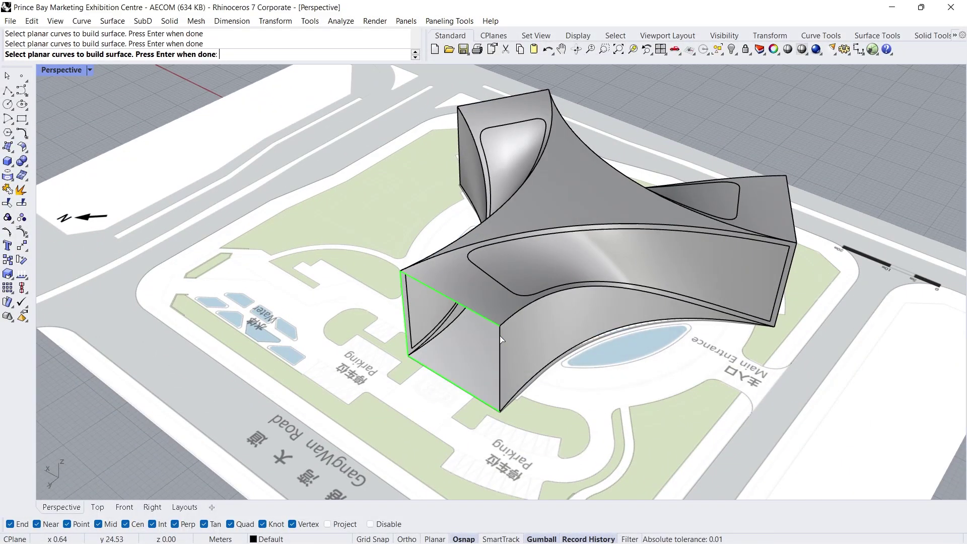
{"action": "key", "text": "Return"}
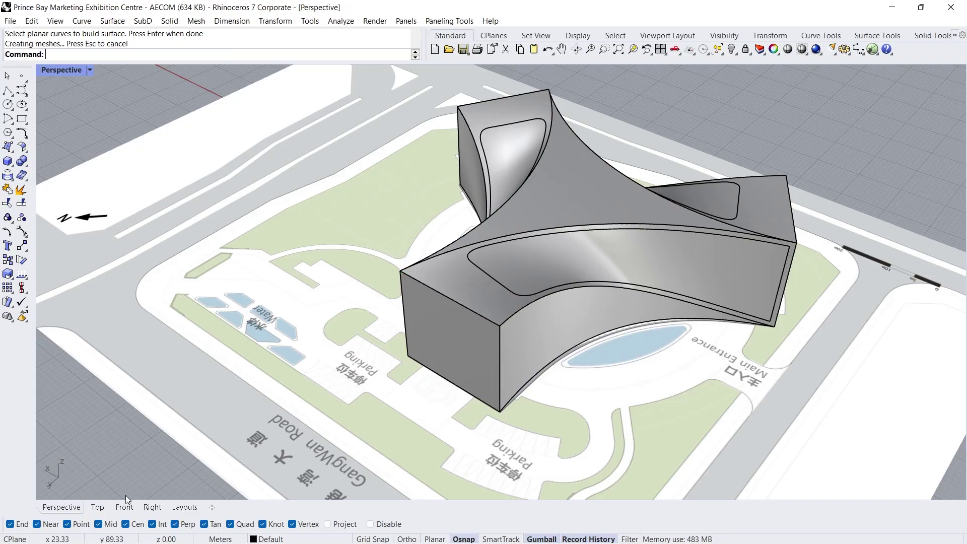
In the Top view, draw a six-sided circumscribed polygon centred on the plan's skylight, with one edge on the skylight's upper edge
{"action": "left_click", "coordinate": [99, 507]}
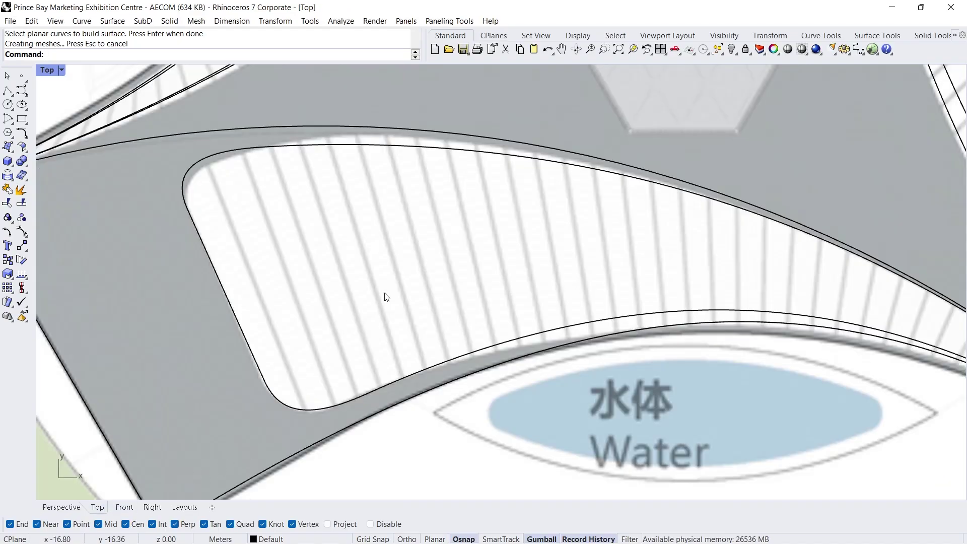
{"action": "right_click_drag", "start_coordinate": [584, 133], "coordinate": [349, 433]}
{"action": "right_click_drag", "start_coordinate": [409, 373], "coordinate": [411, 365]}
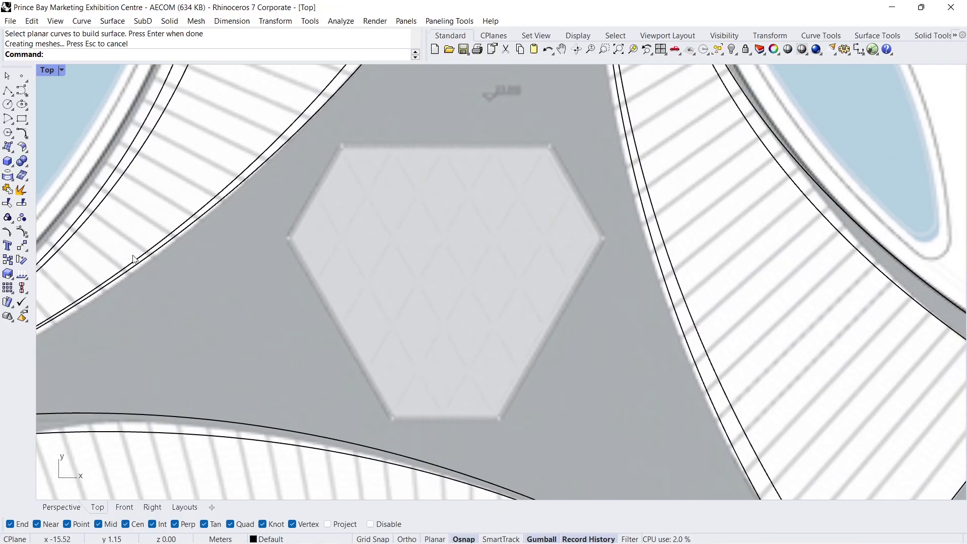
{"action": "left_click", "coordinate": [11, 138]}
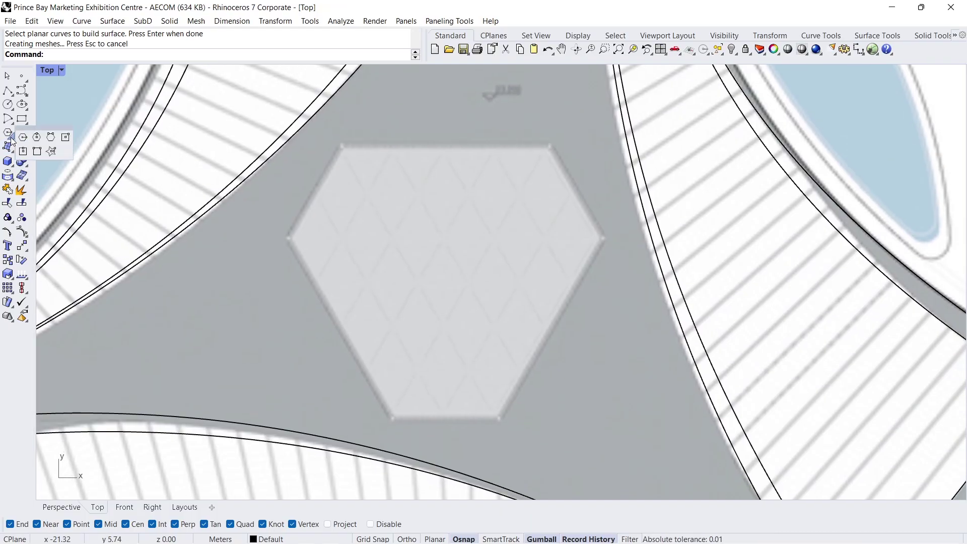
{"action": "left_click", "coordinate": [37, 138]}
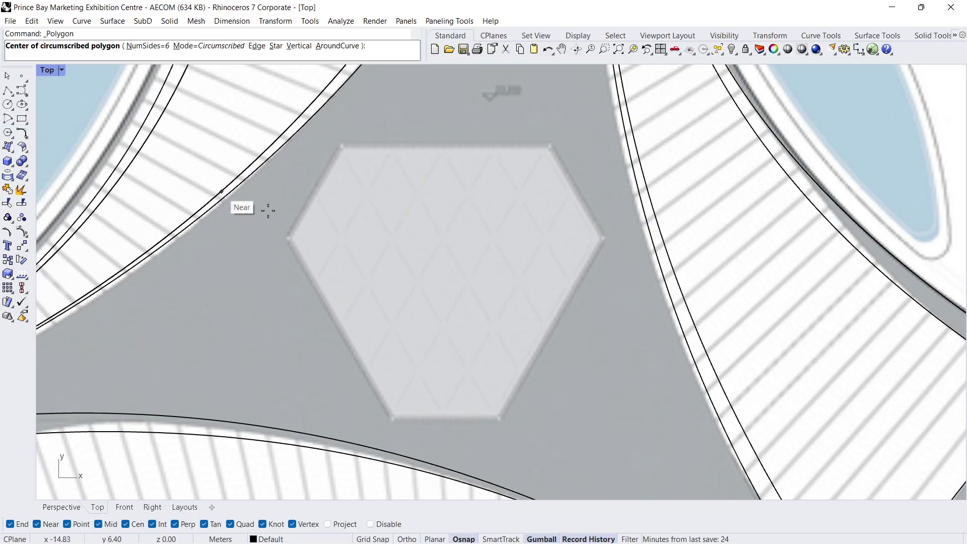
{"action": "left_click", "coordinate": [443, 275]}
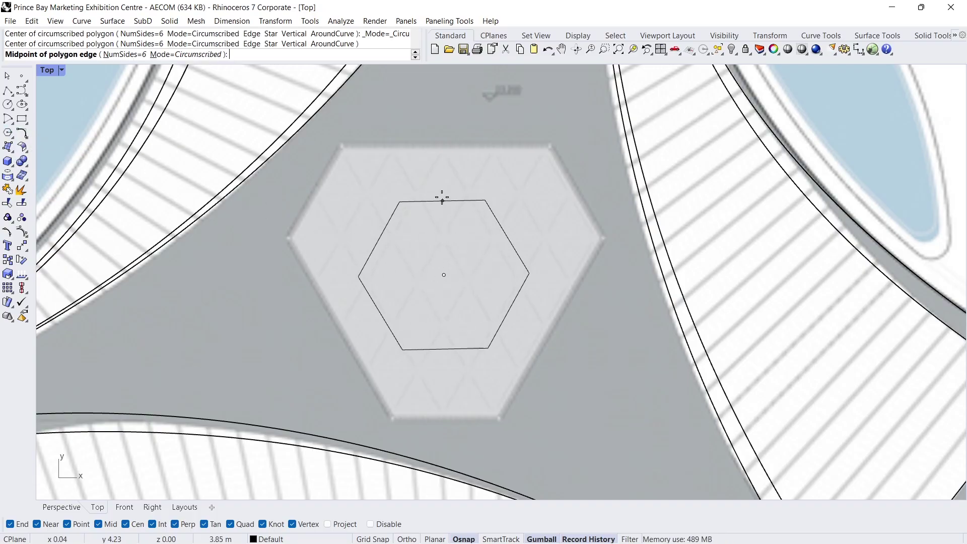
{"action": "left_click", "coordinate": [443, 147], "text": "shift"}
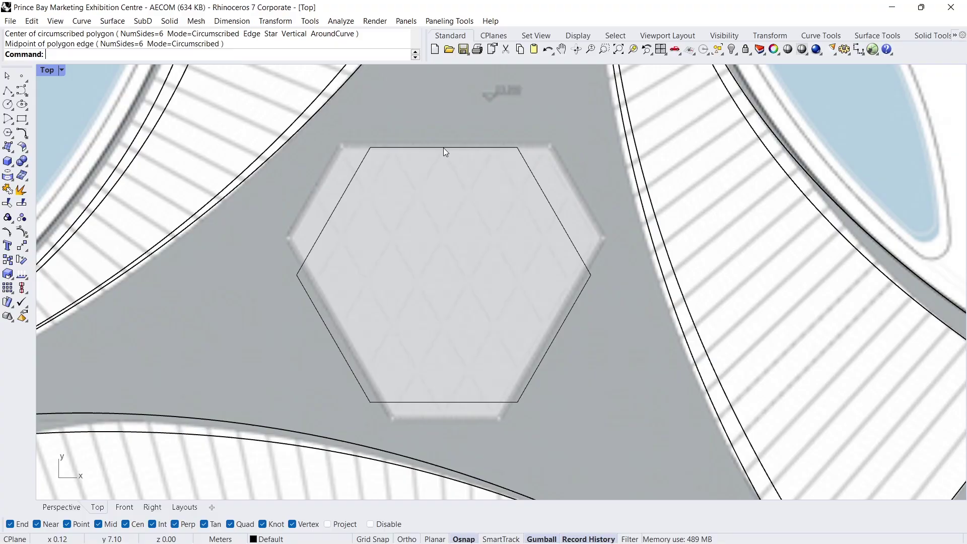
Fit the hexagon's upper and middle control points to the matching corners of the skylight on the plan
{"action": "left_click", "coordinate": [443, 148]}
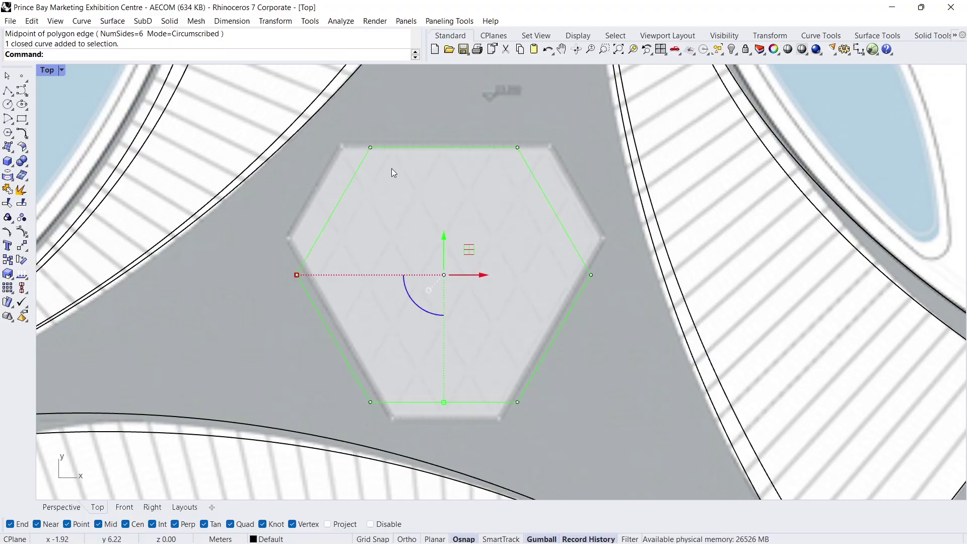
{"action": "left_click", "coordinate": [23, 232]}
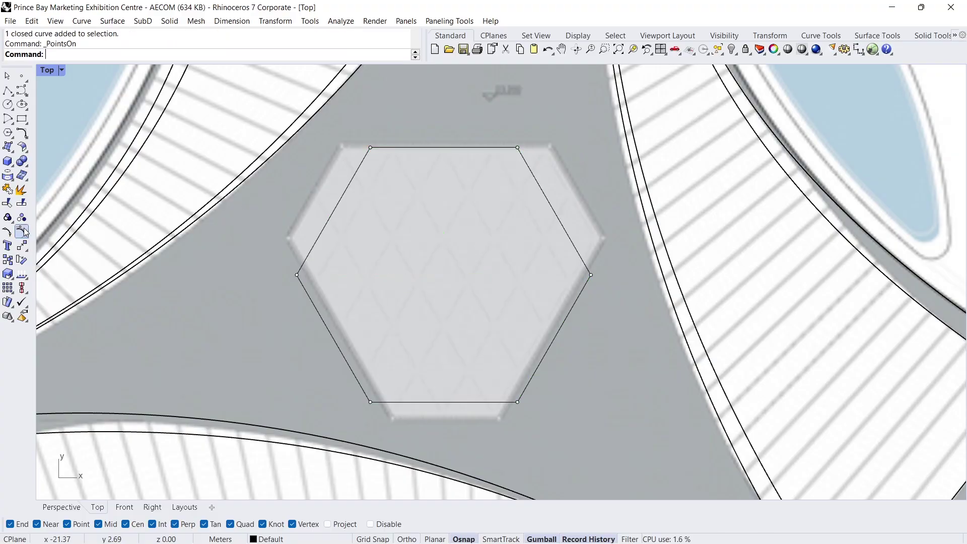
{"action": "left_click_drag", "start_coordinate": [346, 176], "coordinate": [534, 136]}
{"action": "left_click_drag", "start_coordinate": [371, 147], "coordinate": [342, 147]}
{"action": "left_click_drag", "start_coordinate": [271, 308], "coordinate": [621, 250]}
{"action": "left_click_drag", "start_coordinate": [445, 235], "coordinate": [446, 197]}
{"action": "left_click_drag", "start_coordinate": [299, 237], "coordinate": [289, 237]}
Move the hexagon's two lower control points down and narrow their spacing to match the skylight's lower corners
{"action": "left_click_drag", "start_coordinate": [325, 411], "coordinate": [552, 385]}
{"action": "left_click_drag", "start_coordinate": [444, 365], "coordinate": [452, 381]}
{"action": "left_click_drag", "start_coordinate": [372, 418], "coordinate": [391, 418]}
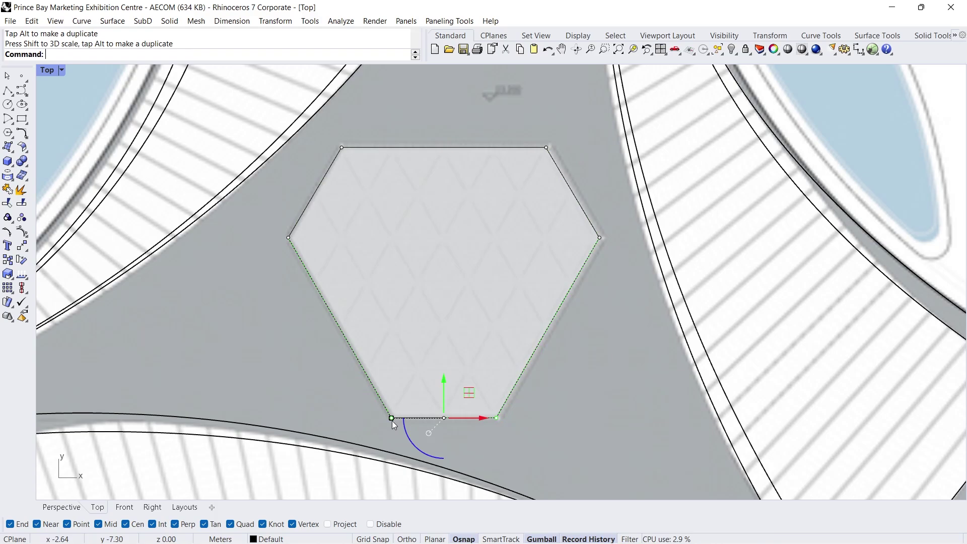
{"action": "key", "text": "Escape"}
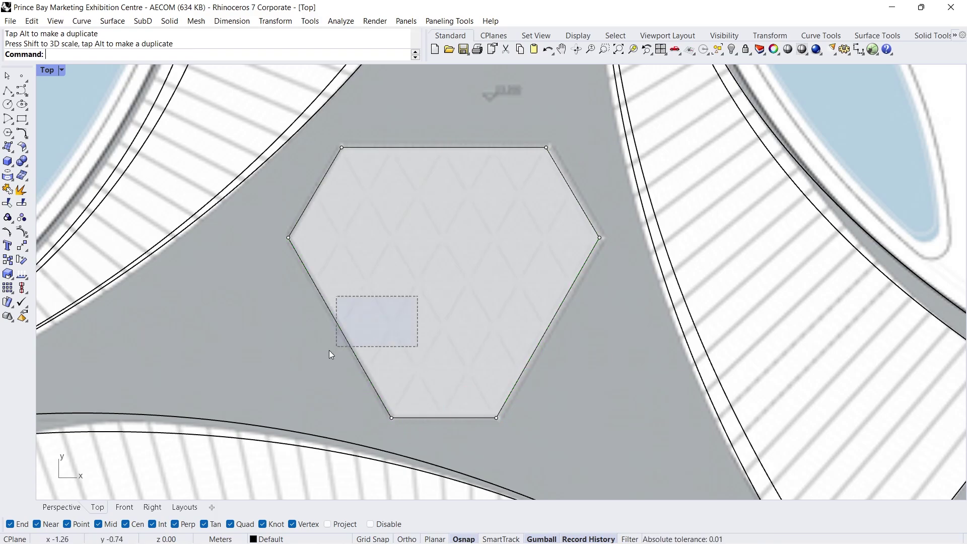
In the Perspective view, extrude the skylight hexagon vertically until it passes above the roof
{"action": "left_click_drag", "start_coordinate": [331, 349], "coordinate": [318, 355]}
{"action": "left_click", "coordinate": [62, 507]}
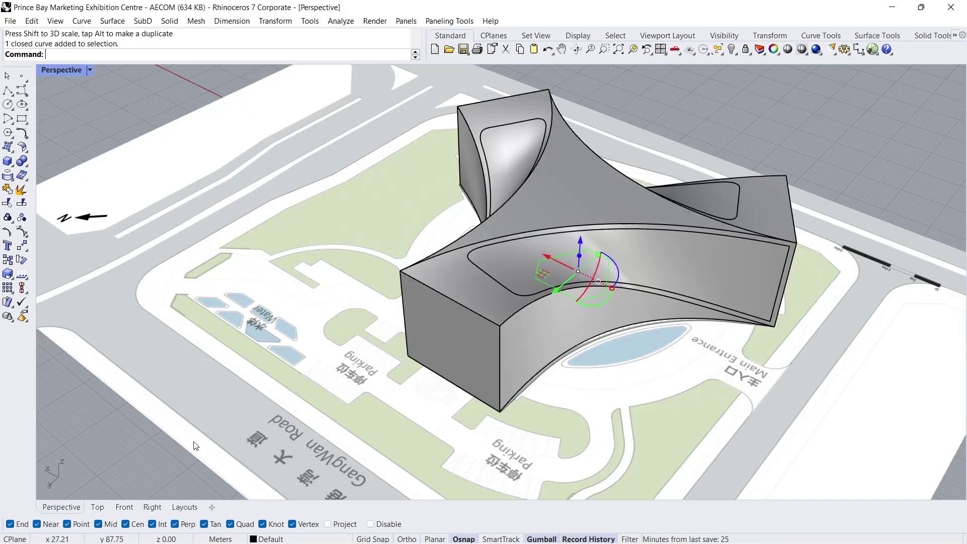
{"action": "left_click_drag", "start_coordinate": [580, 257], "coordinate": [666, 121]}
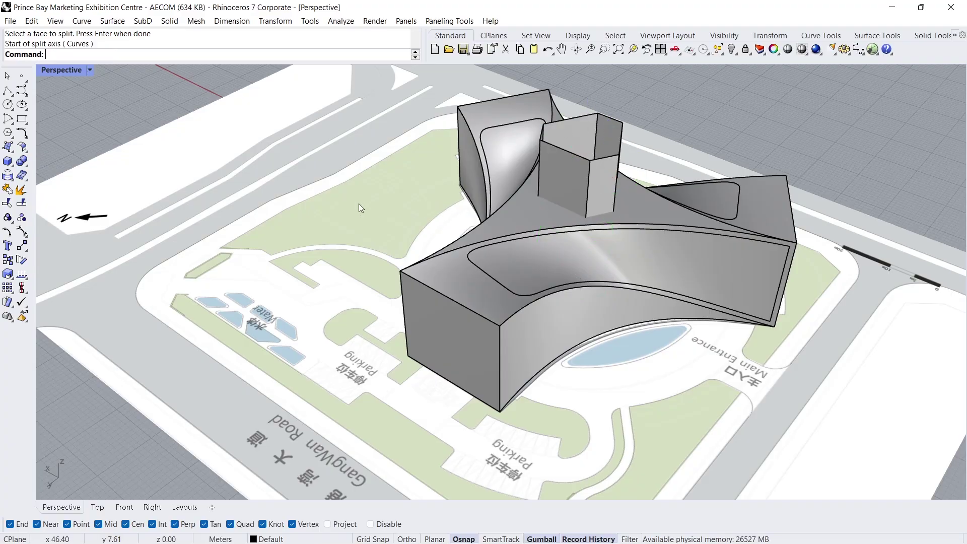
Split the roof surface with the hexagonal extrusion and delete the extrusion
{"action": "left_click", "coordinate": [22, 203]}
{"action": "left_click", "coordinate": [533, 216]}
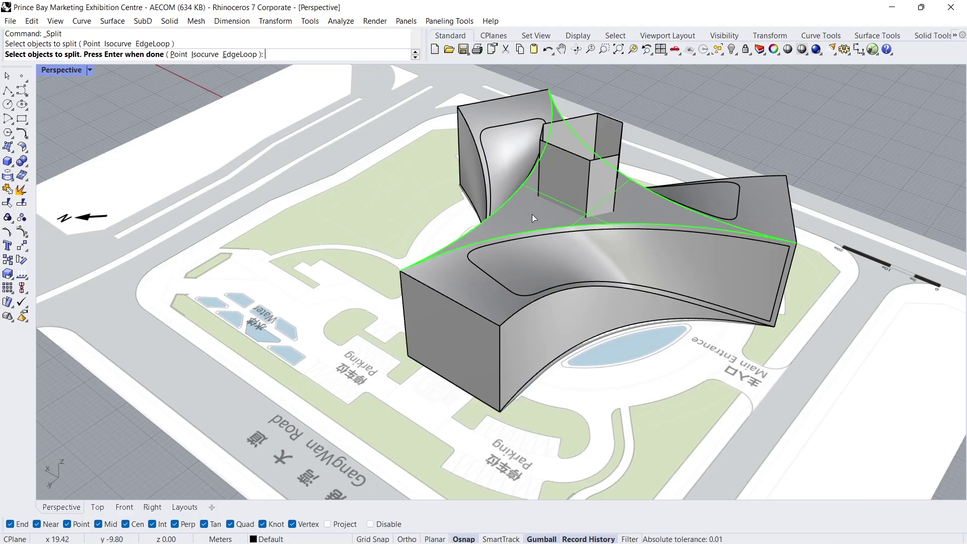
{"action": "key", "text": "Return"}
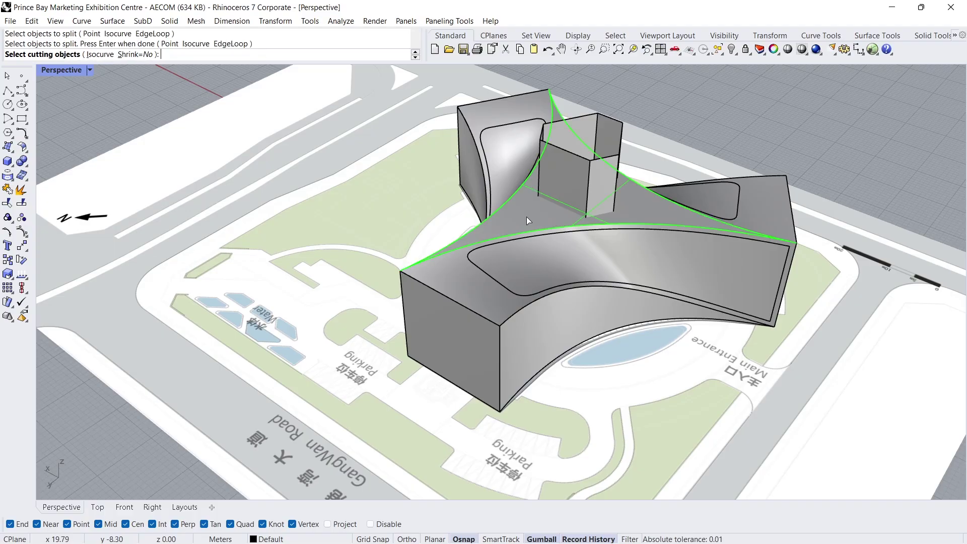
{"action": "left_click", "coordinate": [568, 175]}
{"action": "key", "text": "Return"}
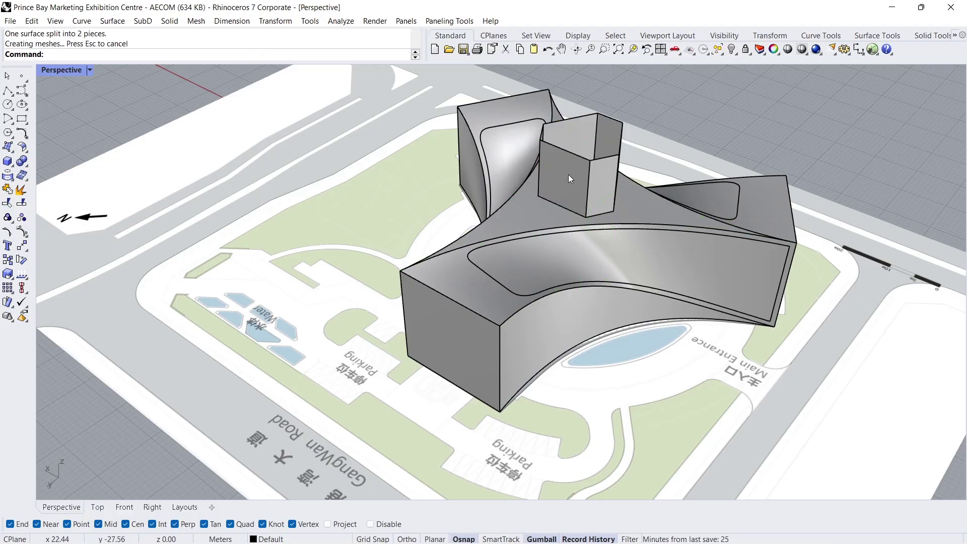
{"action": "left_click", "coordinate": [568, 175]}
{"action": "key", "text": "Delete"}
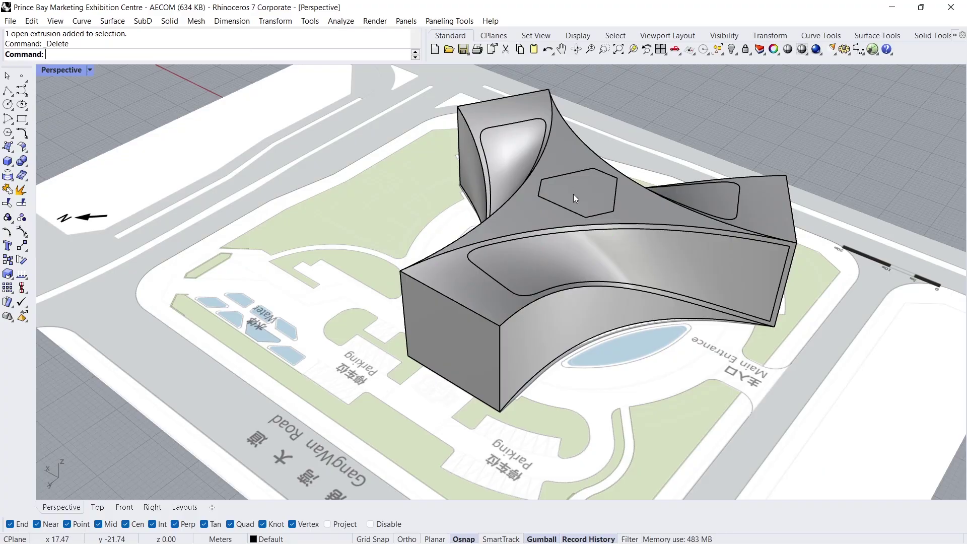
Raise the hexagonal piece cut from the roof vertically above the roof surface
{"action": "left_click", "coordinate": [575, 194]}
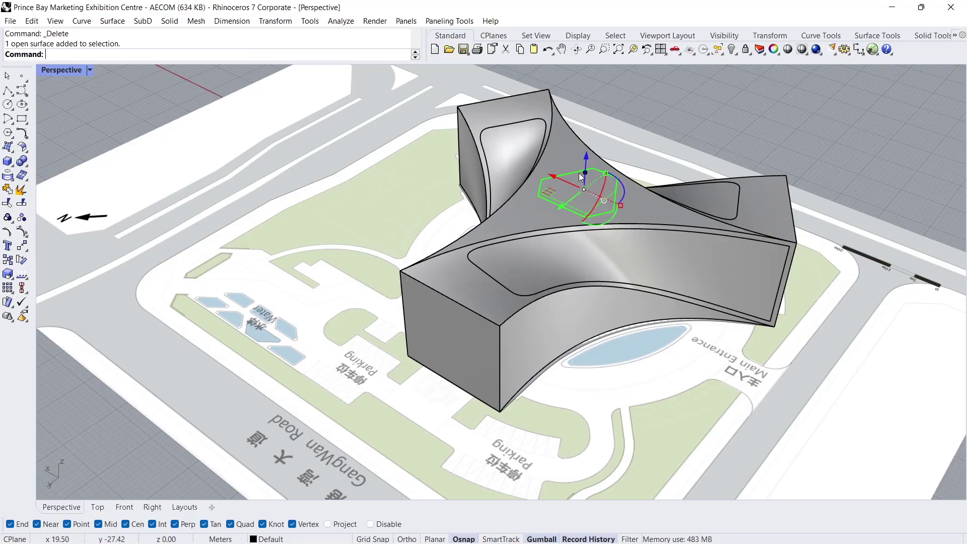
{"action": "left_click_drag", "start_coordinate": [588, 153], "coordinate": [589, 119]}
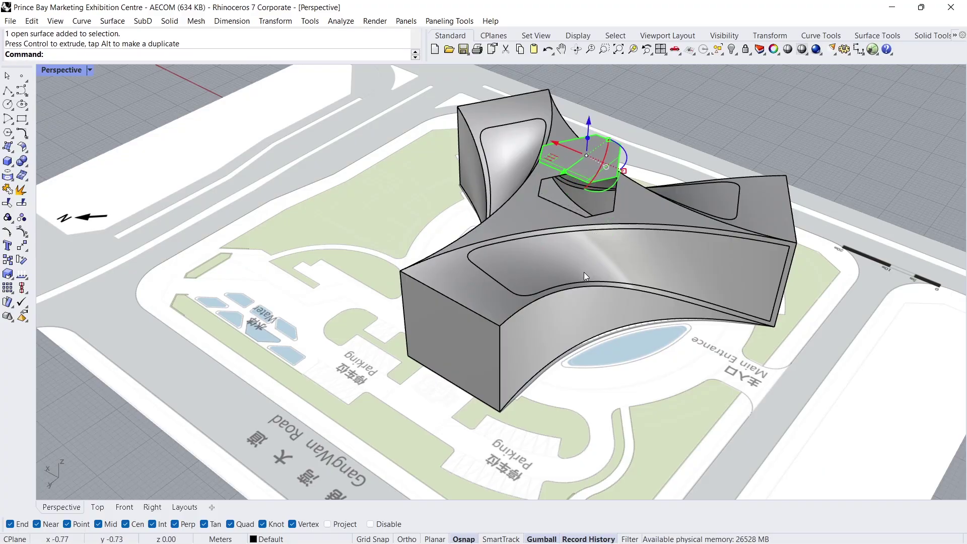
Undo the last vertical move of the hexagonal roof piece
{"action": "key", "text": "ctrl+z"}
{"action": "key", "text": "Escape"}
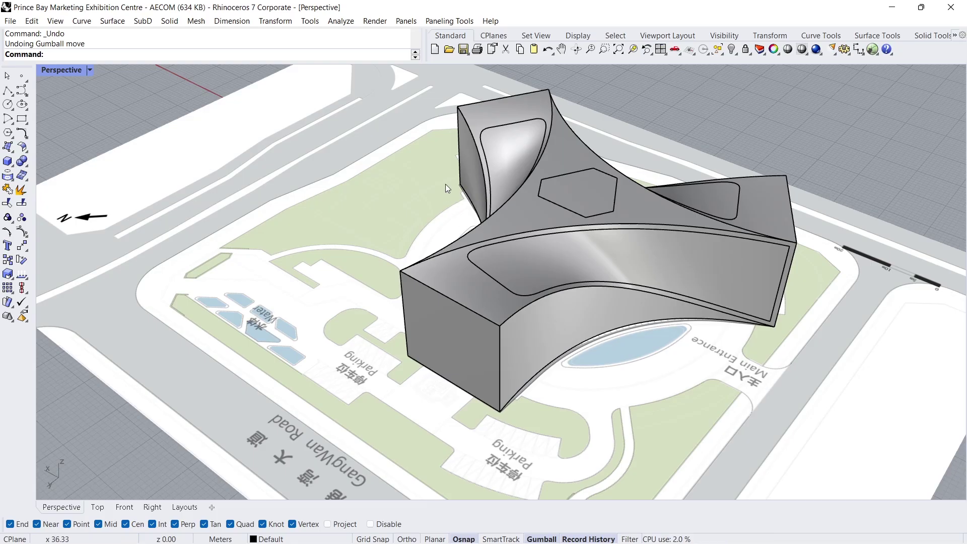
Unlock the site plan surface and hide it
{"action": "left_click", "coordinate": [749, 52]}
{"action": "left_click", "coordinate": [760, 68]}
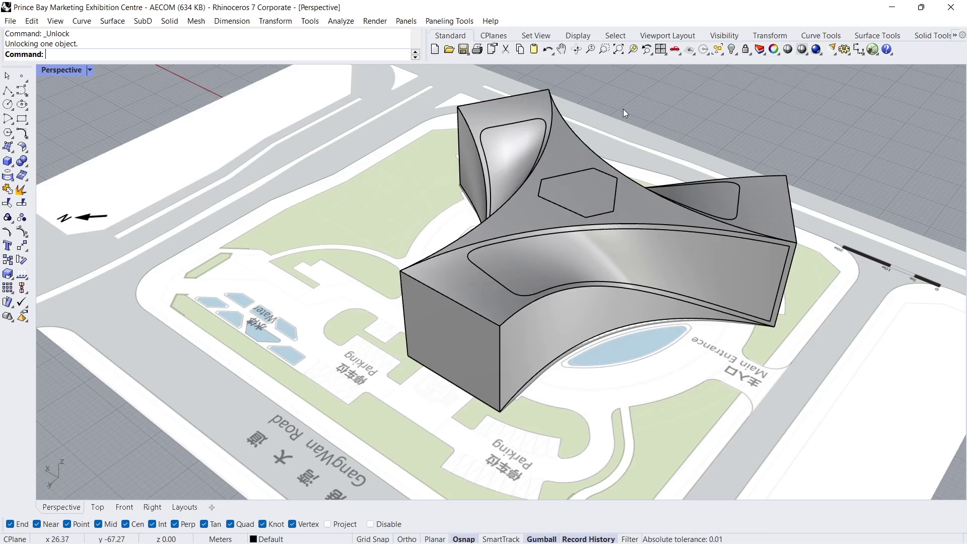
{"action": "left_click", "coordinate": [294, 196]}
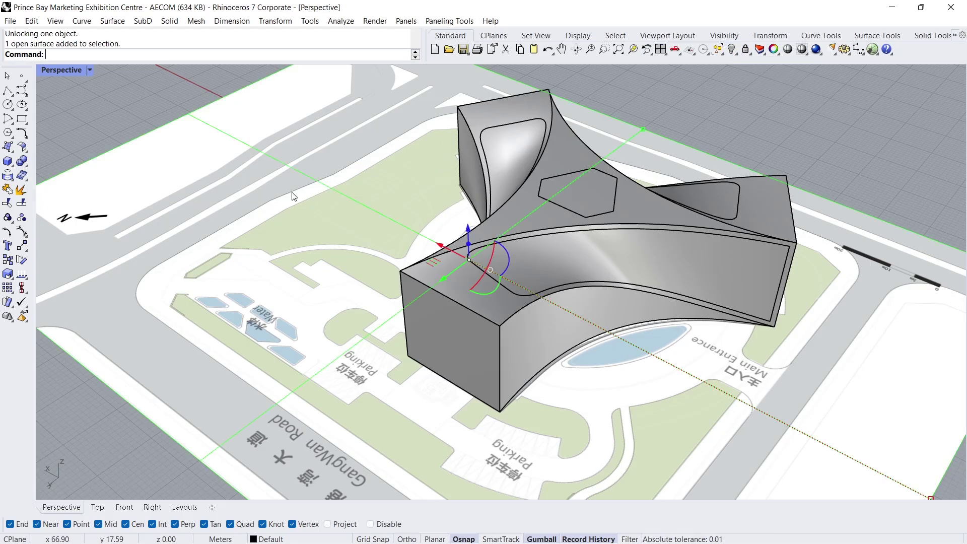
{"action": "left_click", "coordinate": [732, 49]}
Move the three facade window surfaces, the hexagonal skylight and the three wing end surfaces to Layer 01
{"action": "right_click_drag", "start_coordinate": [564, 174], "coordinate": [401, 195]}
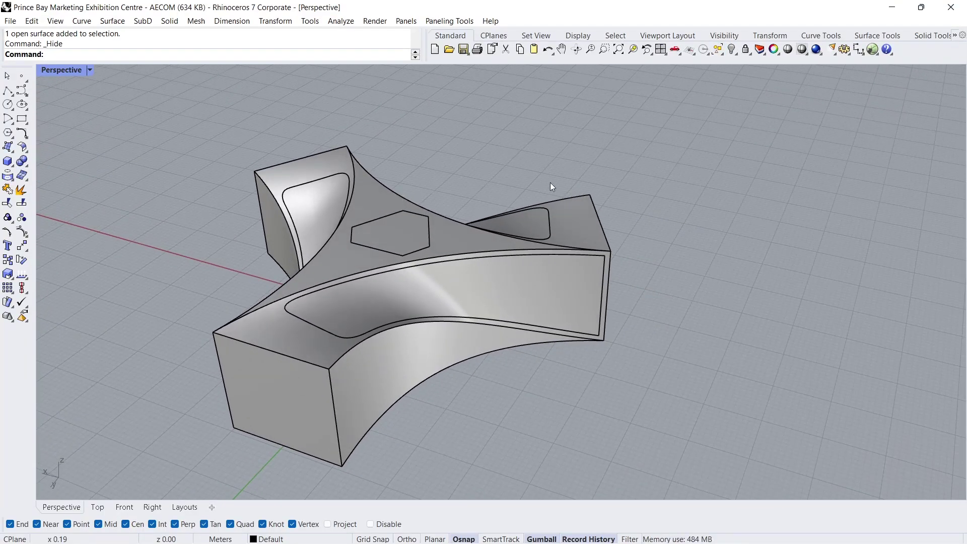
{"action": "left_click", "coordinate": [759, 50]}
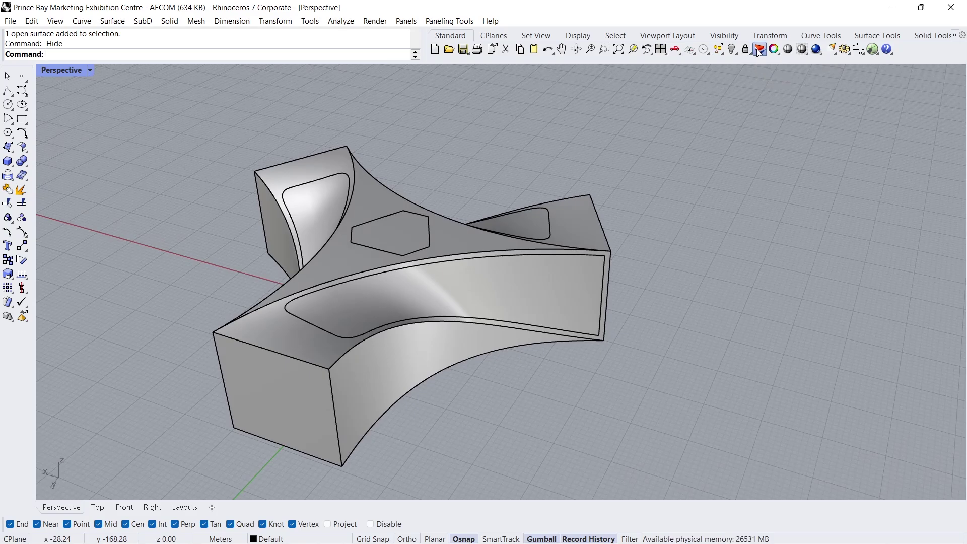
{"action": "left_click", "coordinate": [514, 287]}
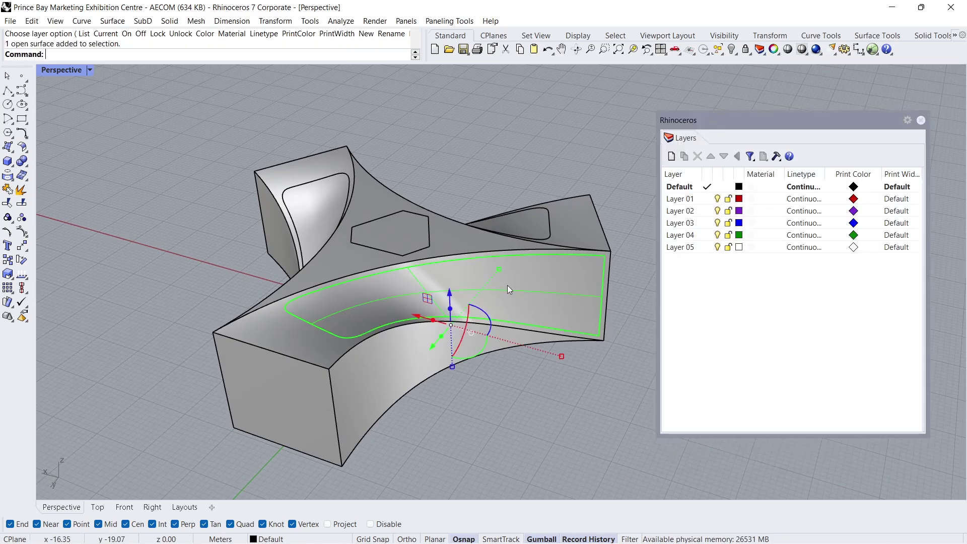
{"action": "left_click", "coordinate": [327, 210], "text": "shift"}
{"action": "left_click", "coordinate": [395, 232], "text": "shift"}
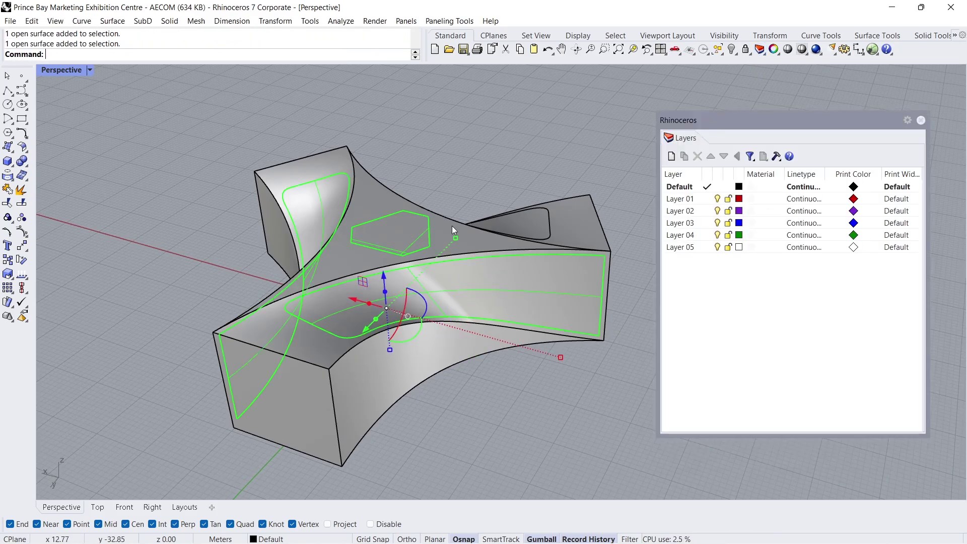
{"action": "left_click", "coordinate": [303, 397], "text": "shift"}
{"action": "right_click_drag", "start_coordinate": [492, 328], "coordinate": [406, 308]}
{"action": "left_click", "coordinate": [491, 283], "text": "shift"}
{"action": "right_click_drag", "start_coordinate": [490, 282], "coordinate": [301, 245]}
{"action": "left_click", "coordinate": [454, 275], "text": "shift"}
{"action": "right_click", "coordinate": [680, 199]}
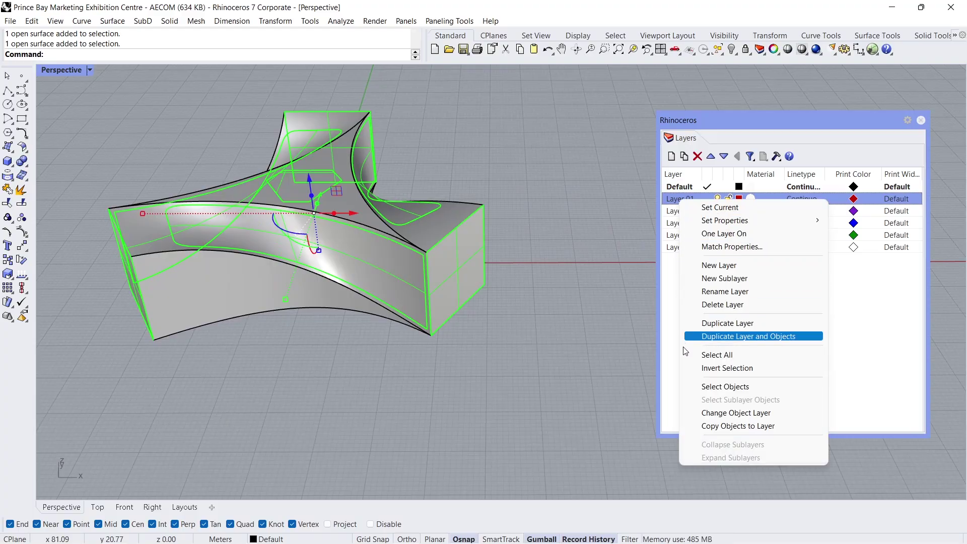
{"action": "left_click", "coordinate": [733, 413]}
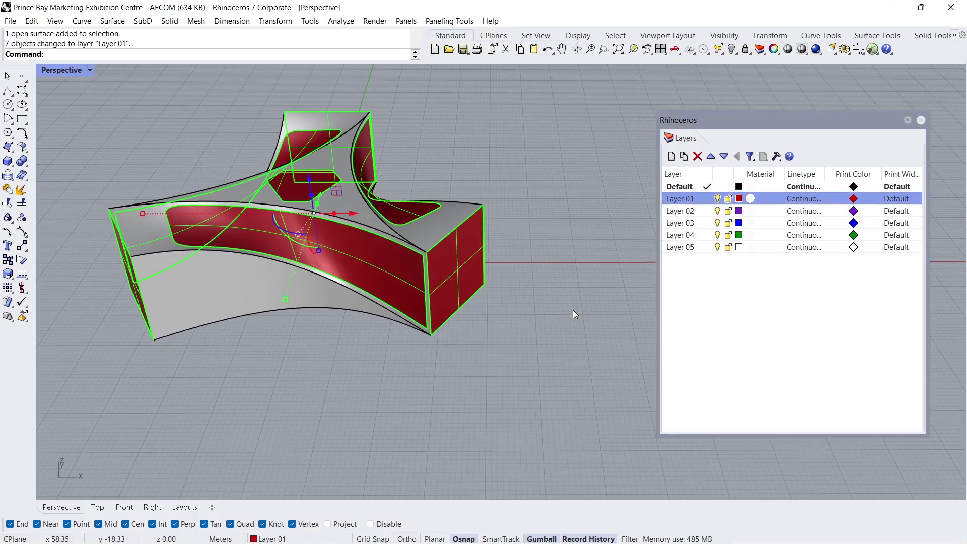
{"action": "key", "text": "Escape"}
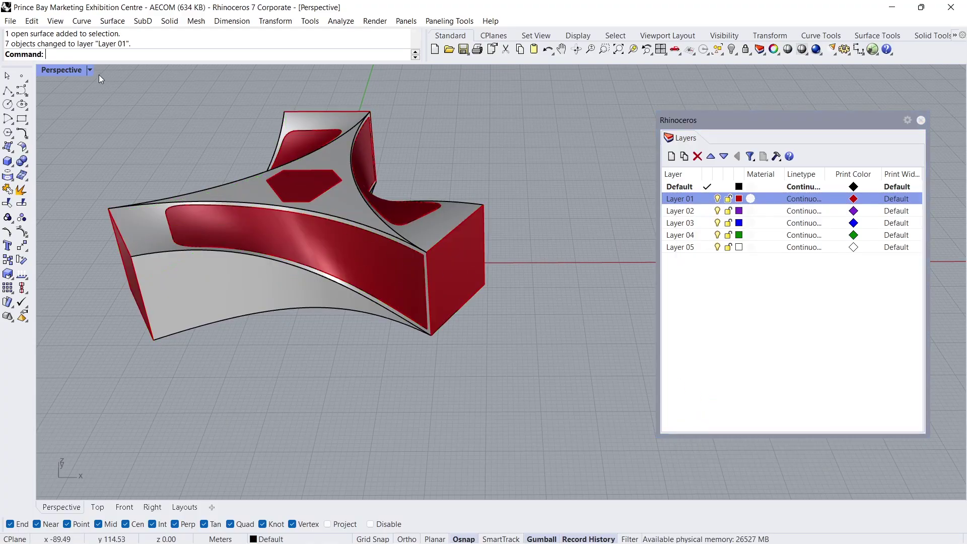
Set the Perspective view's display mode to Arctic
{"action": "left_click", "coordinate": [91, 70]}
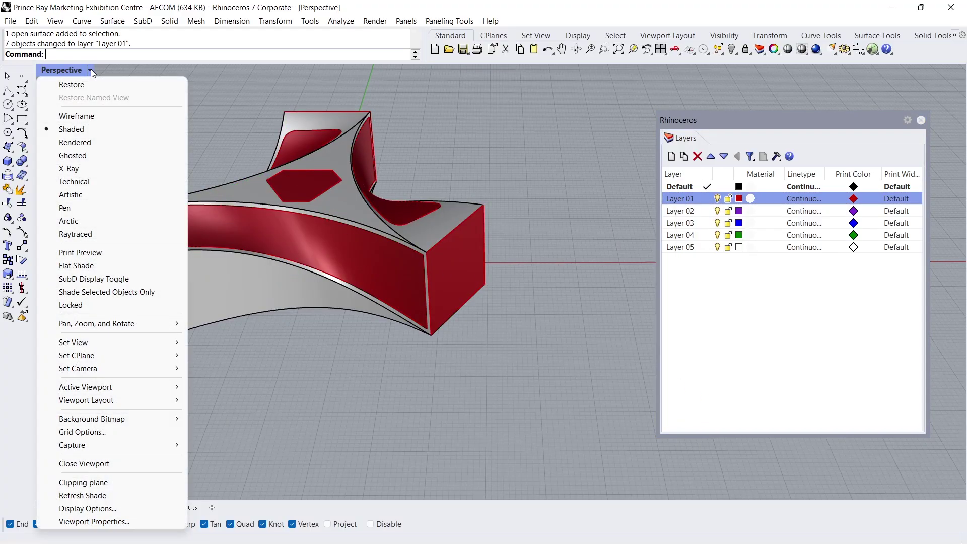
{"action": "left_click", "coordinate": [95, 221]}
{"action": "mouse_move", "coordinate": [159, 246]}
{"action": "right_mouse_down"}
{"action": "mouse_move", "coordinate": [189, 261]}
{"action": "mouse_move", "coordinate": [249, 224]}
{"action": "right_mouse_up"}
Select all curves in the model and delete them
{"action": "left_click", "coordinate": [612, 36]}
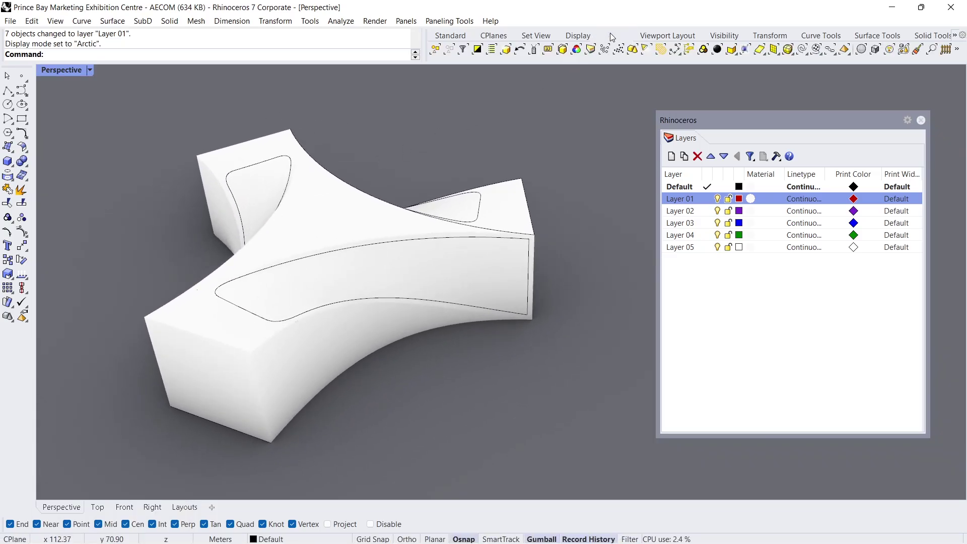
{"action": "left_click", "coordinate": [802, 49]}
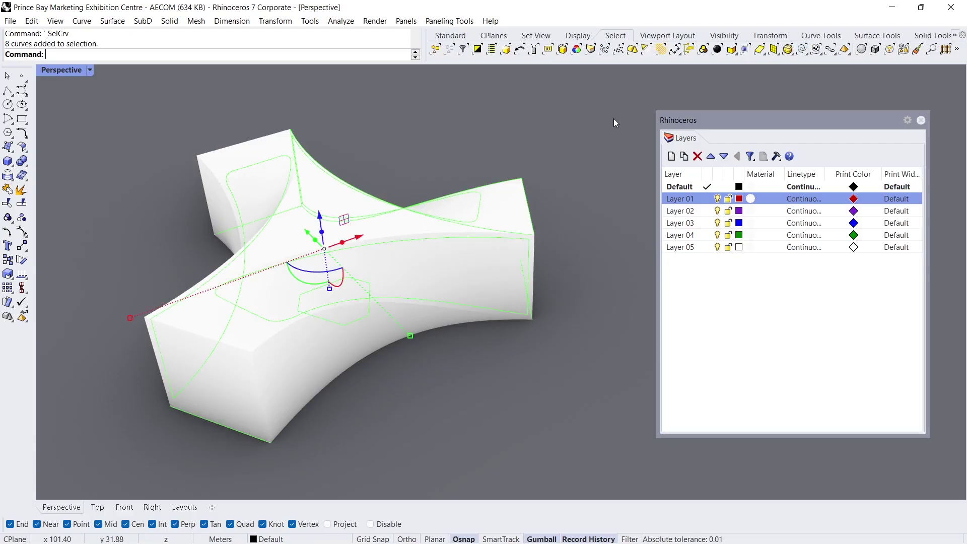
{"action": "key", "text": "Delete"}
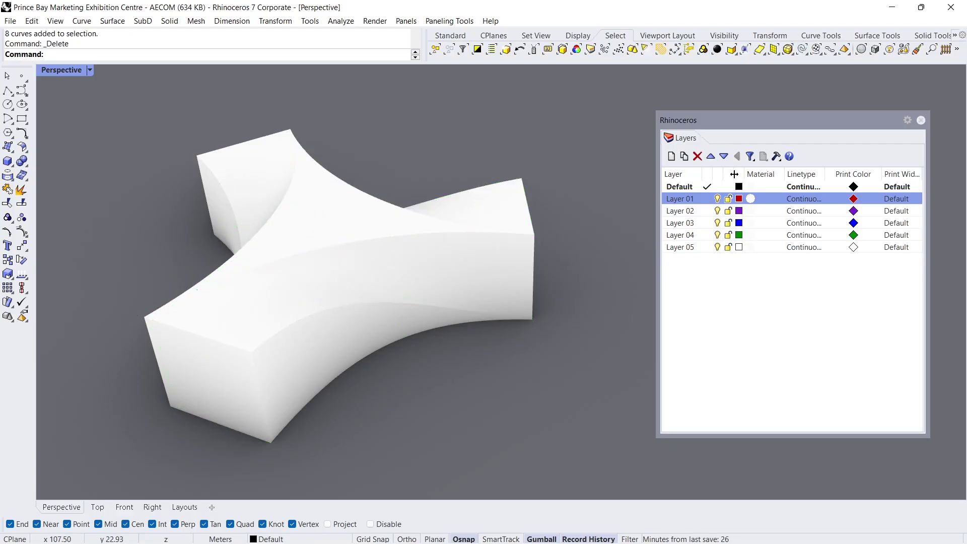
Change Layer 01's material type to Plastic and set its transparency to 47%
{"action": "left_click", "coordinate": [751, 199]}
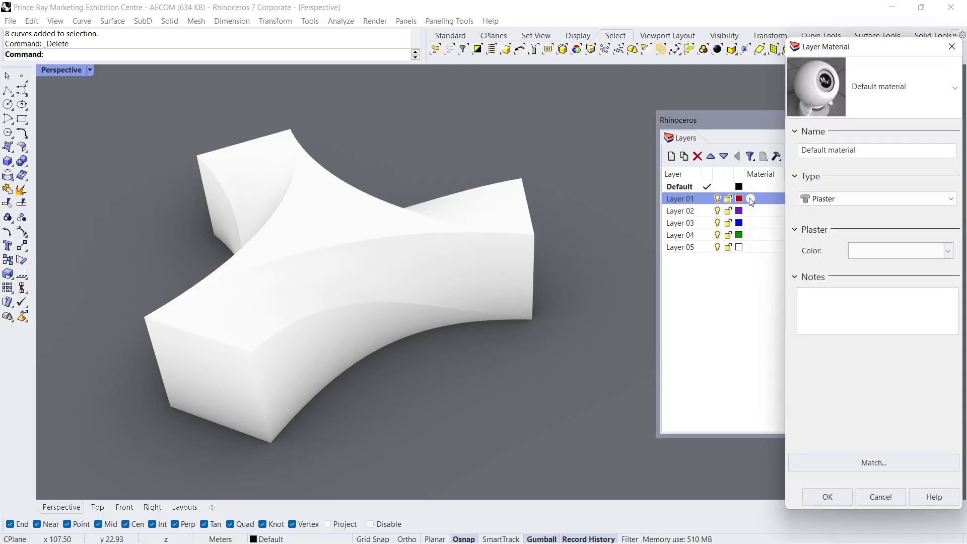
{"action": "left_click", "coordinate": [821, 199]}
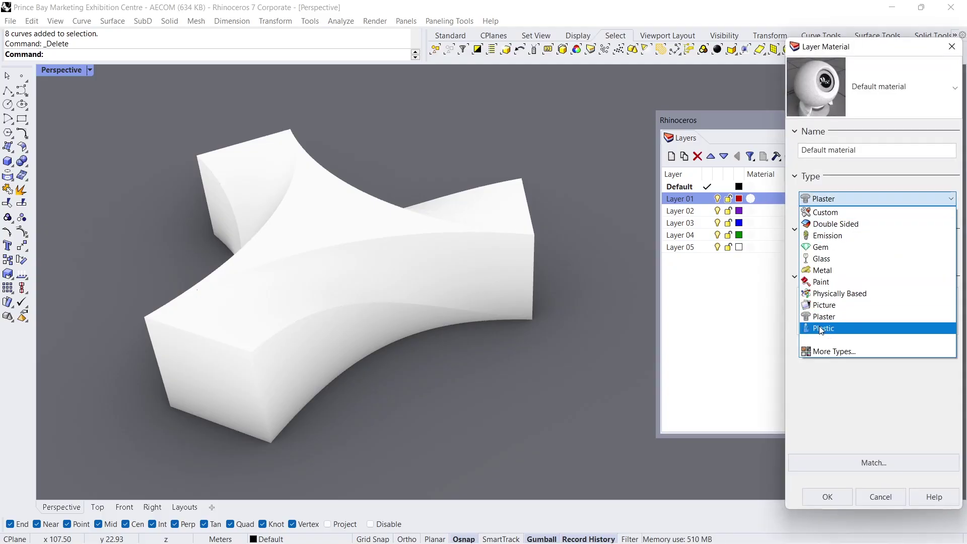
{"action": "left_click", "coordinate": [850, 330]}
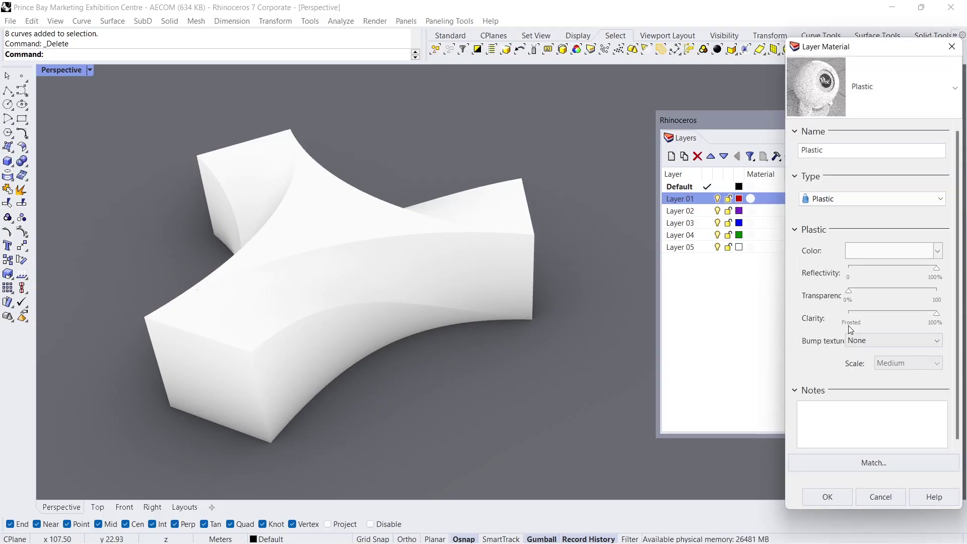
{"action": "left_click_drag", "start_coordinate": [848, 301], "coordinate": [890, 297]}
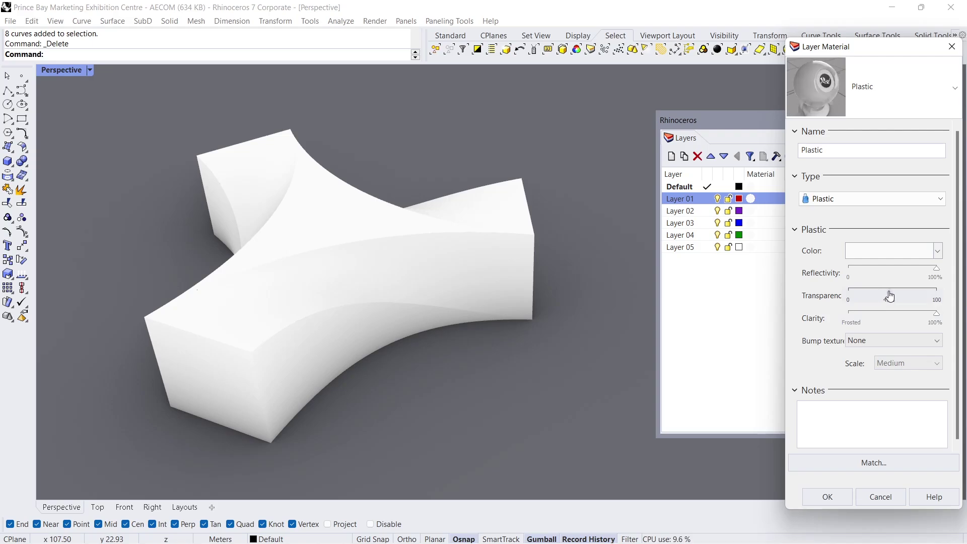
Set the plastic material's colour to grey-blue #8598AE, apply it to Layer 01 and close the layer list
{"action": "left_click", "coordinate": [886, 250]}
{"action": "left_click", "coordinate": [678, 223]}
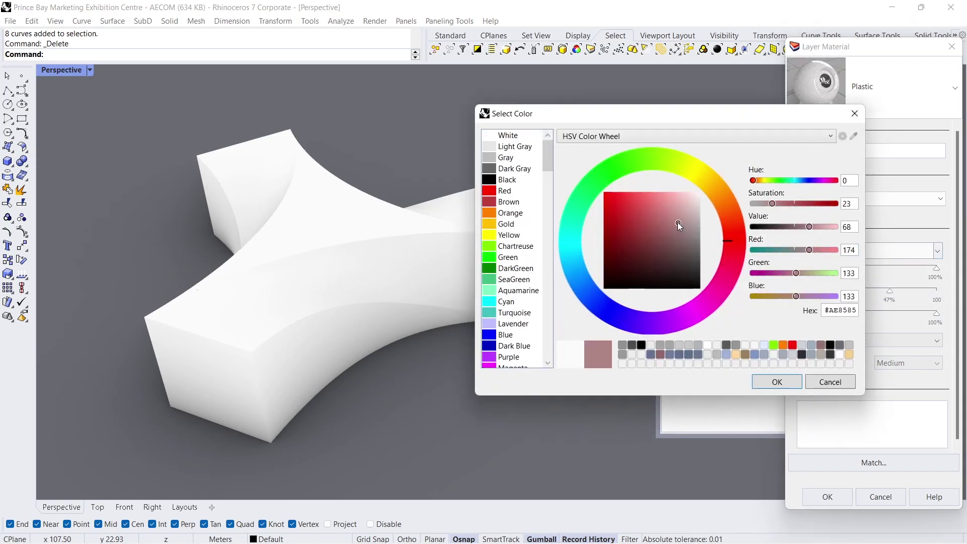
{"action": "left_click", "coordinate": [582, 285]}
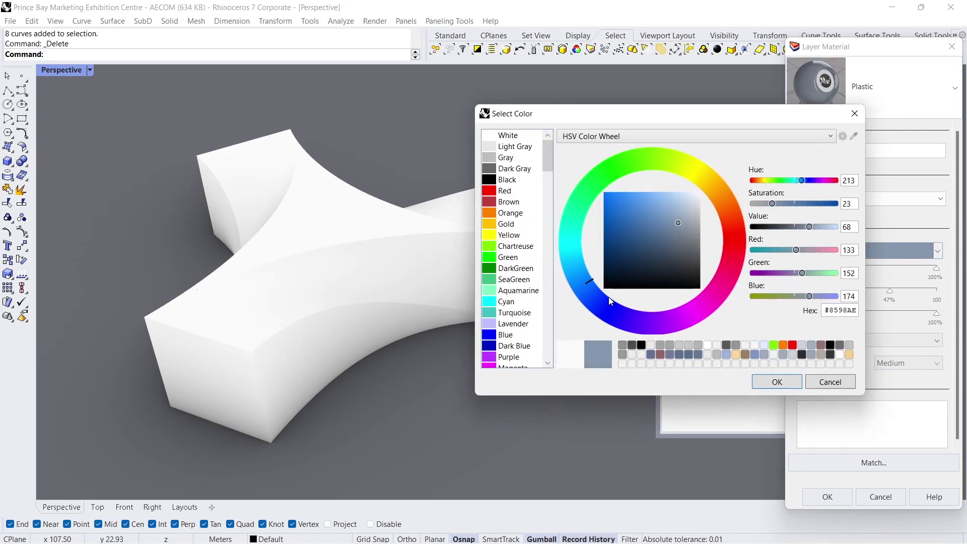
{"action": "left_click", "coordinate": [776, 381]}
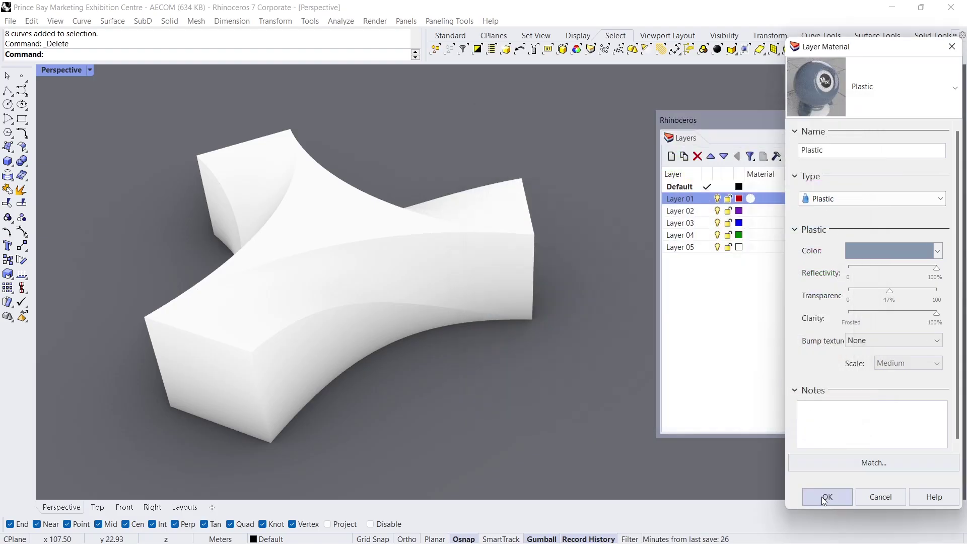
{"action": "left_click", "coordinate": [822, 496]}
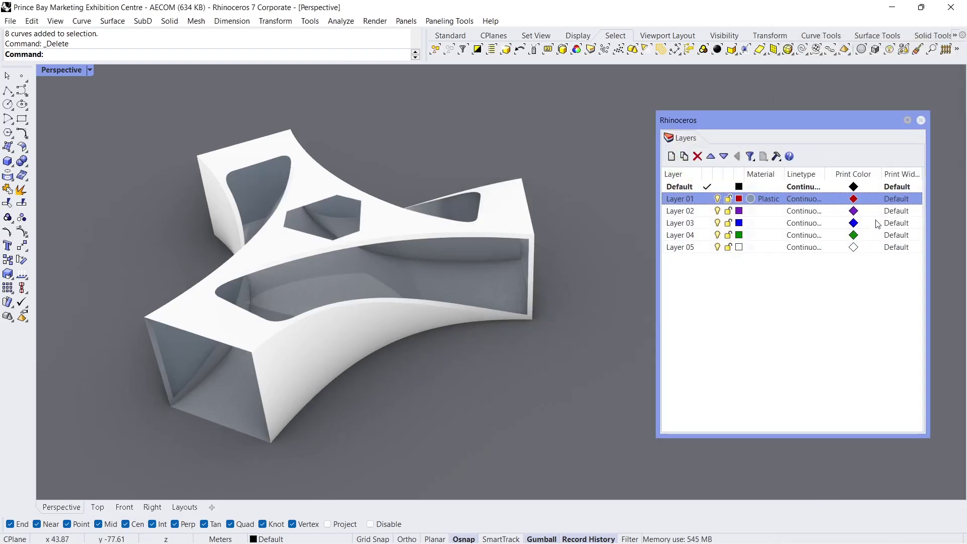
{"action": "left_click", "coordinate": [920, 122]}
Select all surfaces of the building
{"action": "right_click_drag", "start_coordinate": [634, 258], "coordinate": [453, 324]}
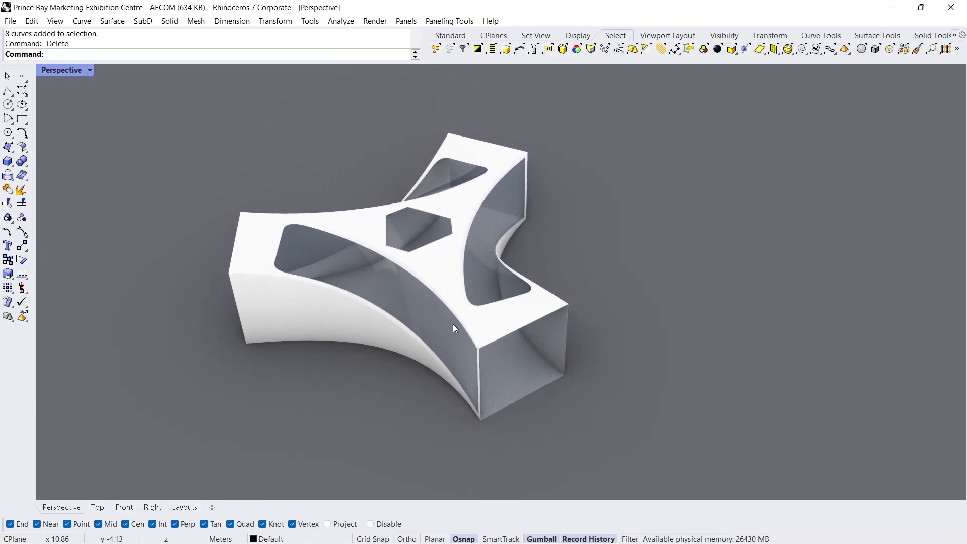
{"action": "left_click_drag", "start_coordinate": [181, 107], "coordinate": [645, 446]}
{"action": "left_click", "coordinate": [446, 35]}
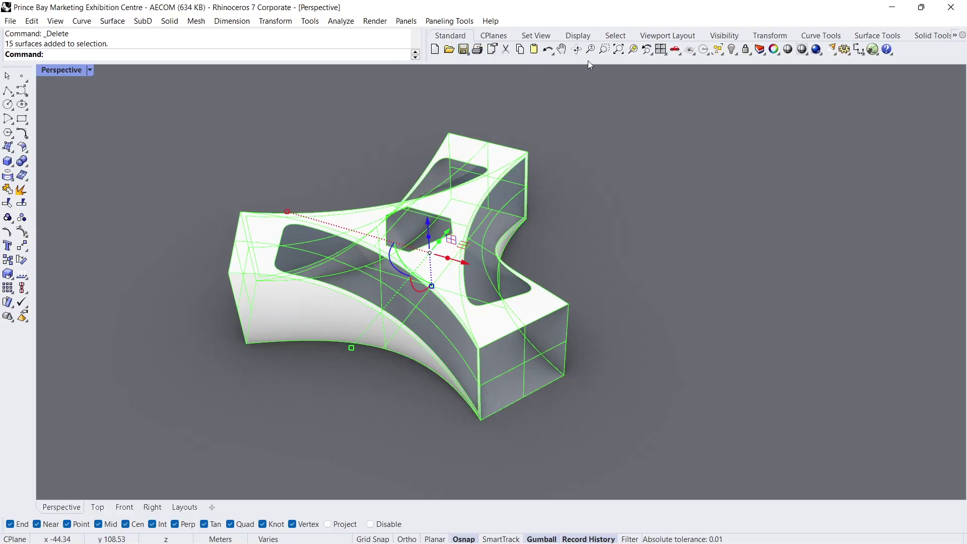